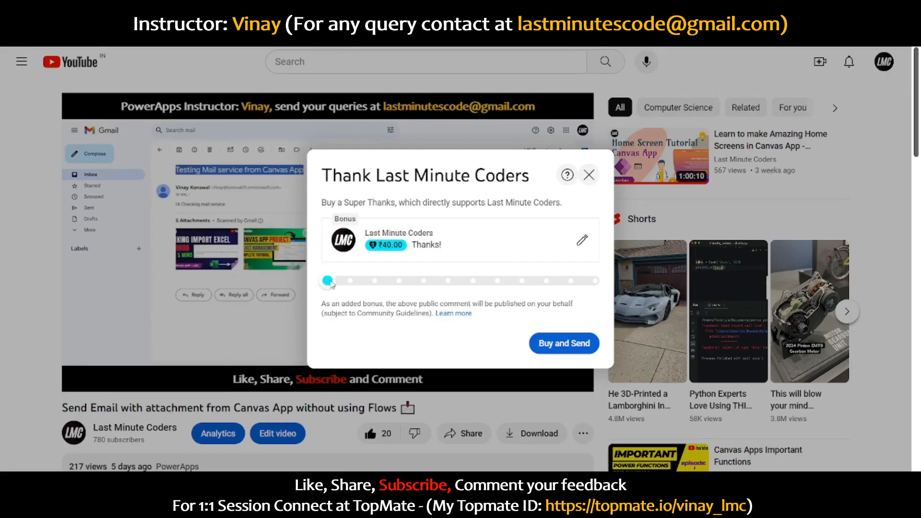
pyautogui.moveTo(396, 295); pyautogui.dragTo(328, 283)
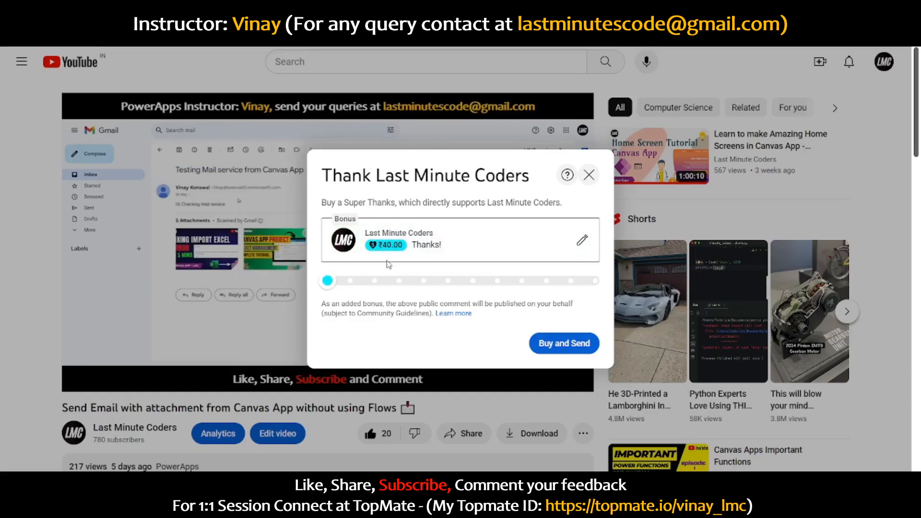
pyautogui.click(589, 176)
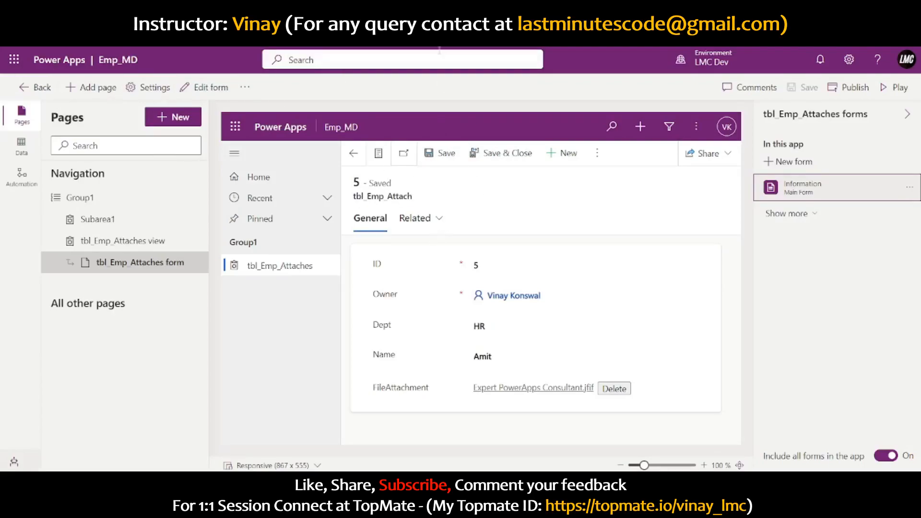
# Step: Open Power Apps in a new browser tab and go to the environment's tables
pyautogui.hotkey('ctrl', 't')
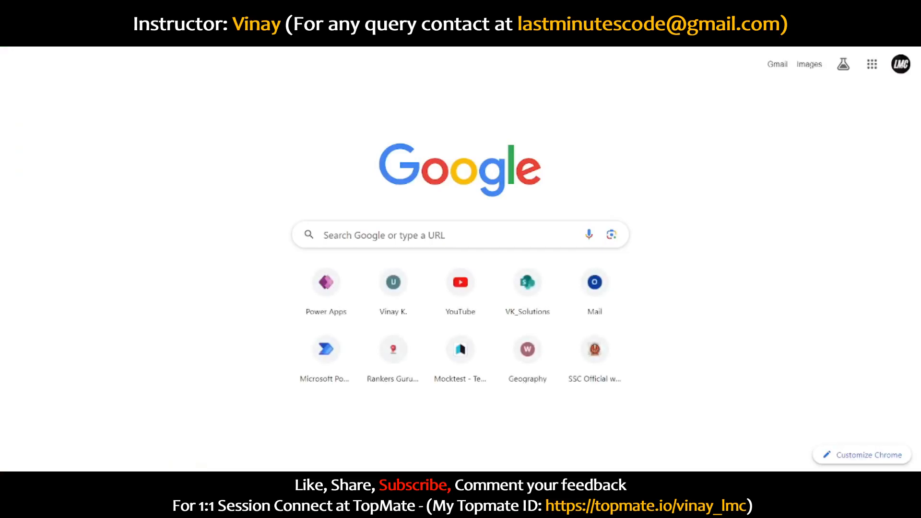
pyautogui.click(331, 299)
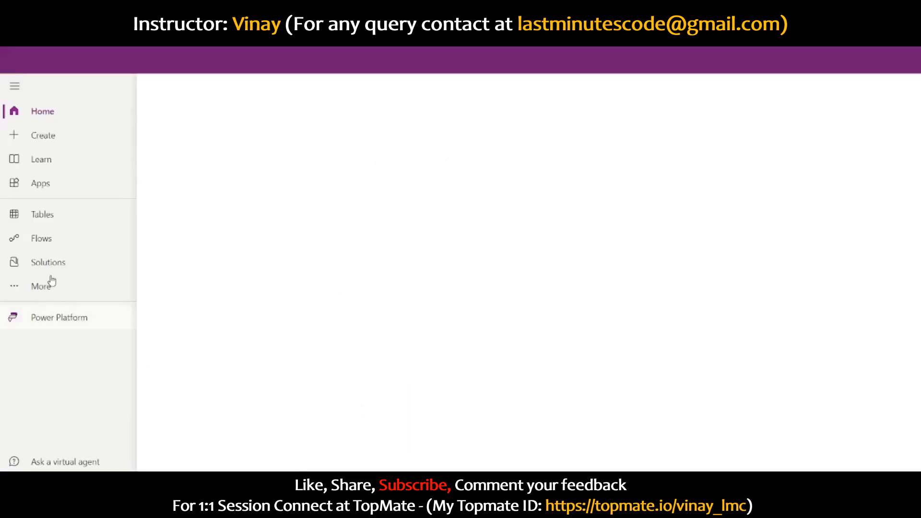
pyautogui.click(43, 214)
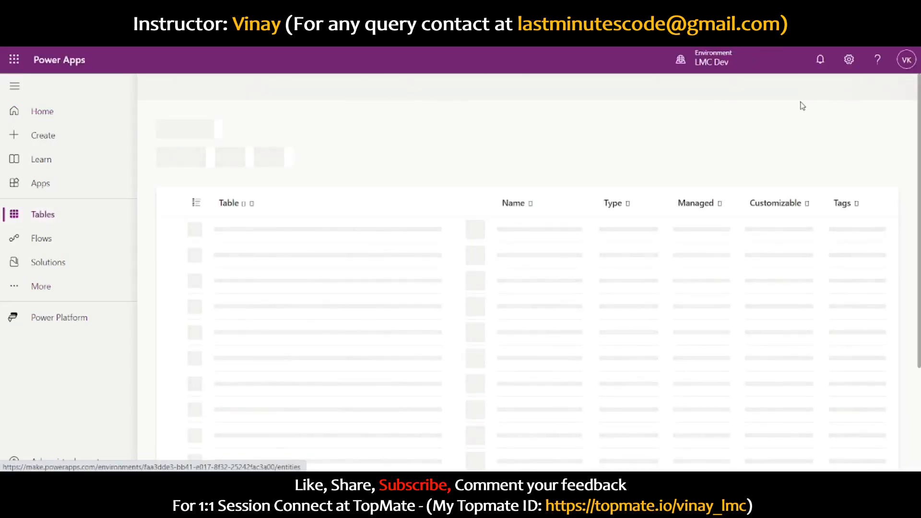
# Step: Search the tables for "tbl_" and open the tbl_Emp_Attach table
pyautogui.click(845, 87)
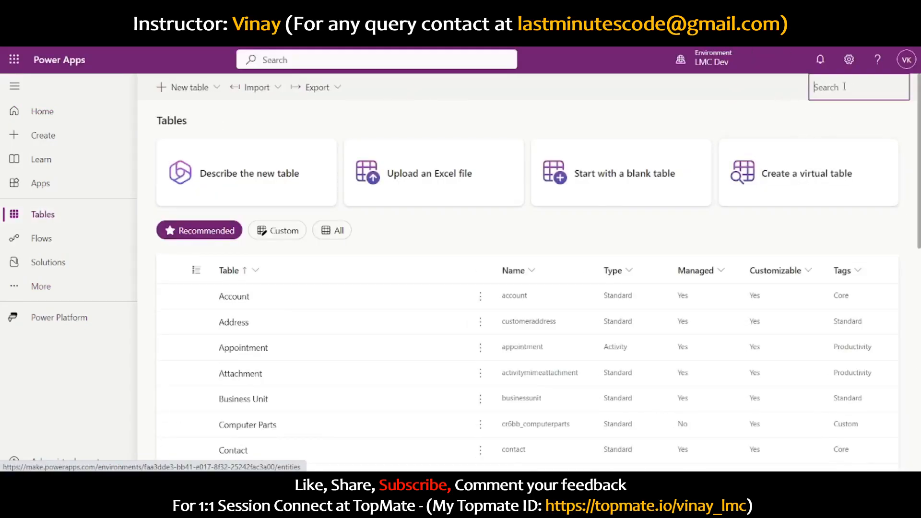
pyautogui.write('tbl')
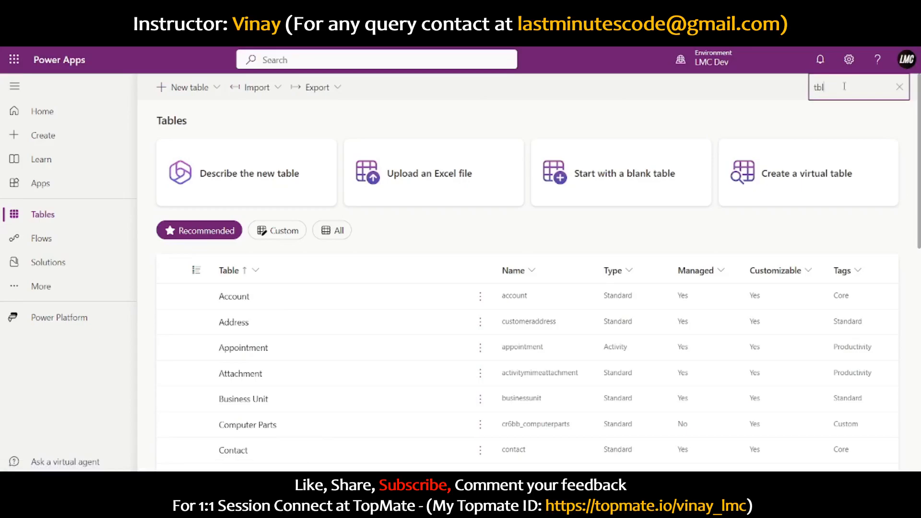
pyautogui.write('_')
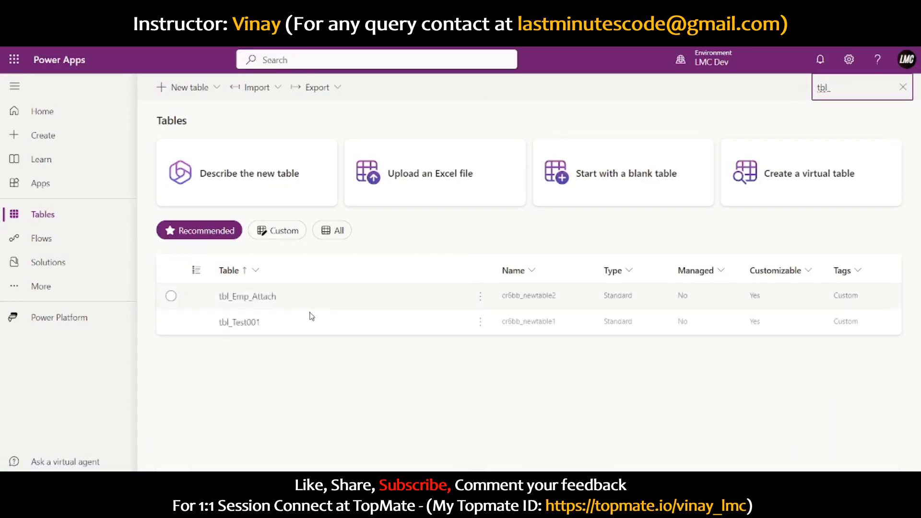
pyautogui.click(270, 300)
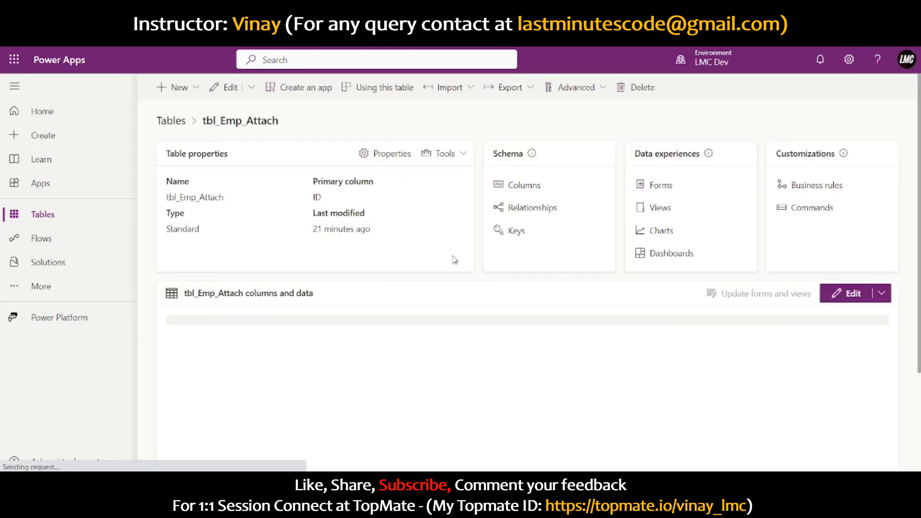
# Step: Check the FileAttachment entry in row 4 and open the tbl_Emp_Attach table for editing
pyautogui.scroll(-3, 544, 293)
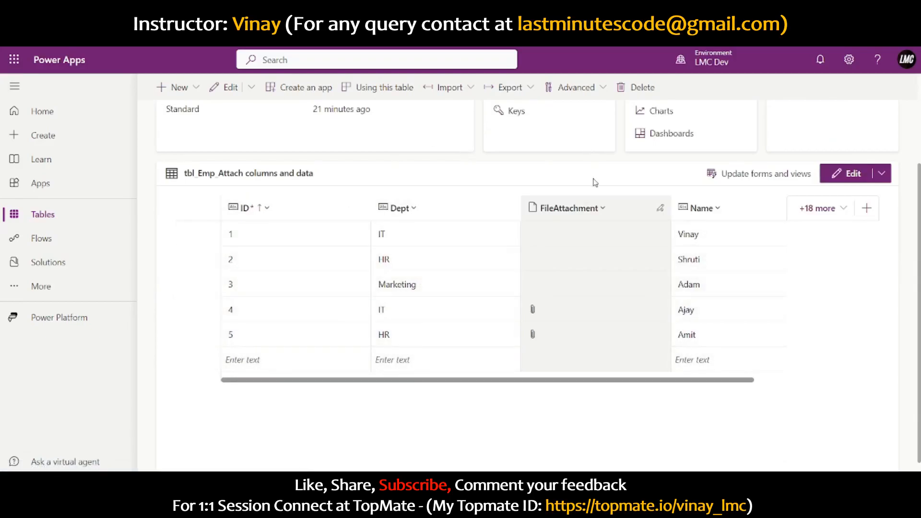
pyautogui.click(533, 313)
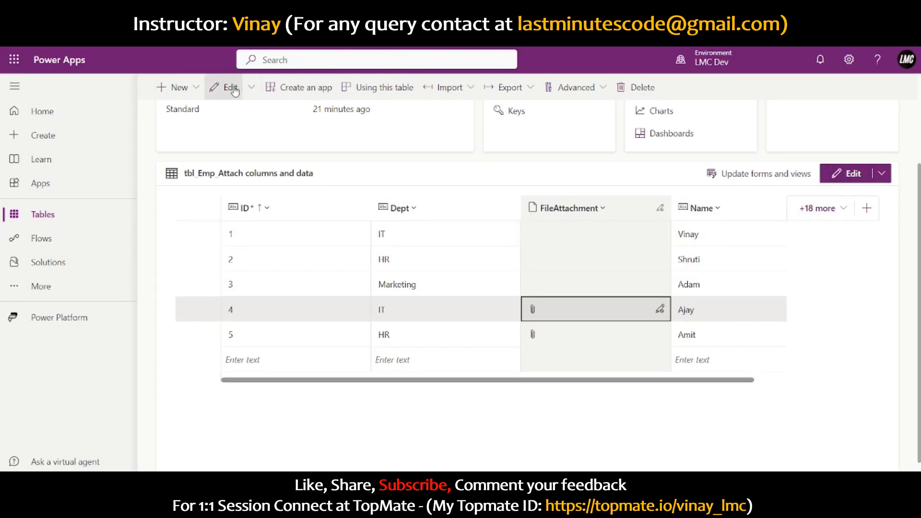
pyautogui.scroll(3, 235, 84)
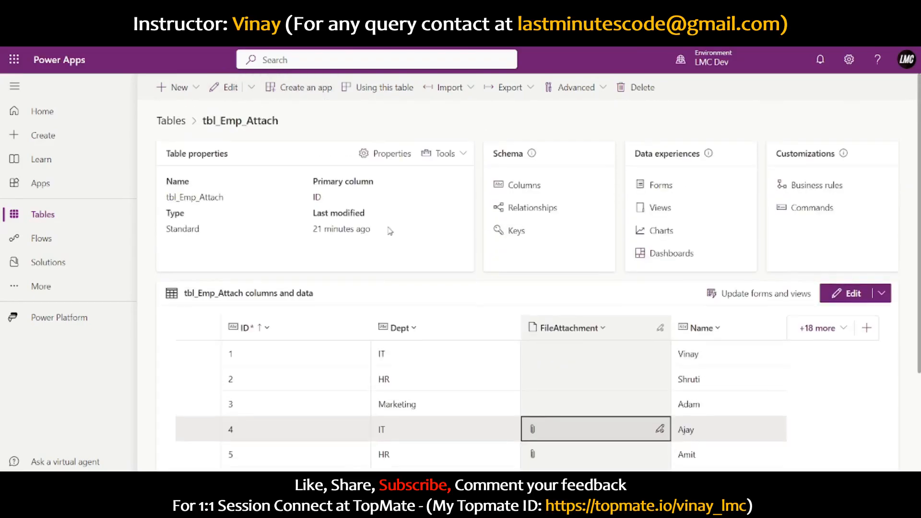
pyautogui.click(228, 88)
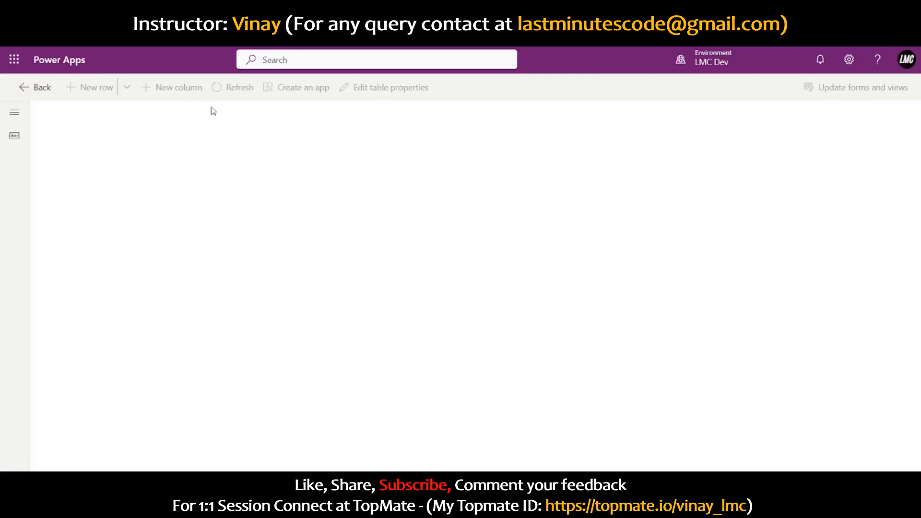
# Step: Start a new column with the display name "attachment" and the File data type
pyautogui.click(163, 91)
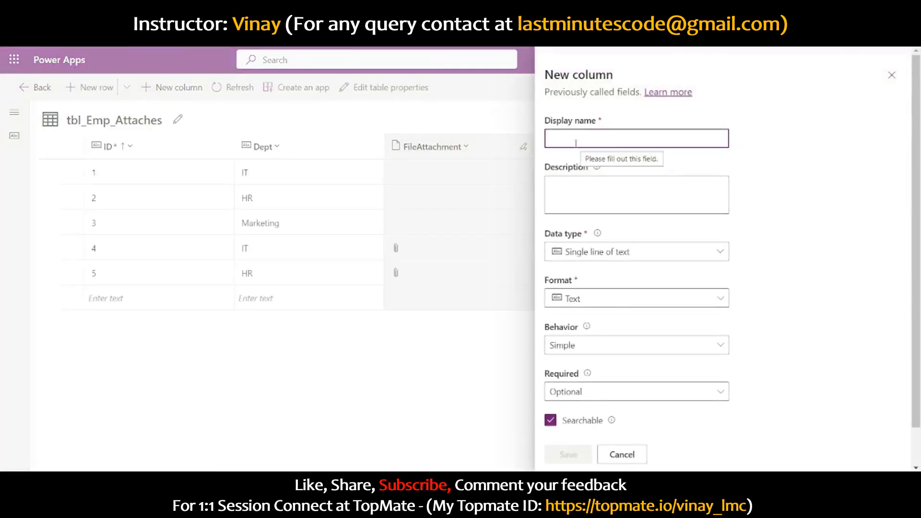
pyautogui.write('attachment')
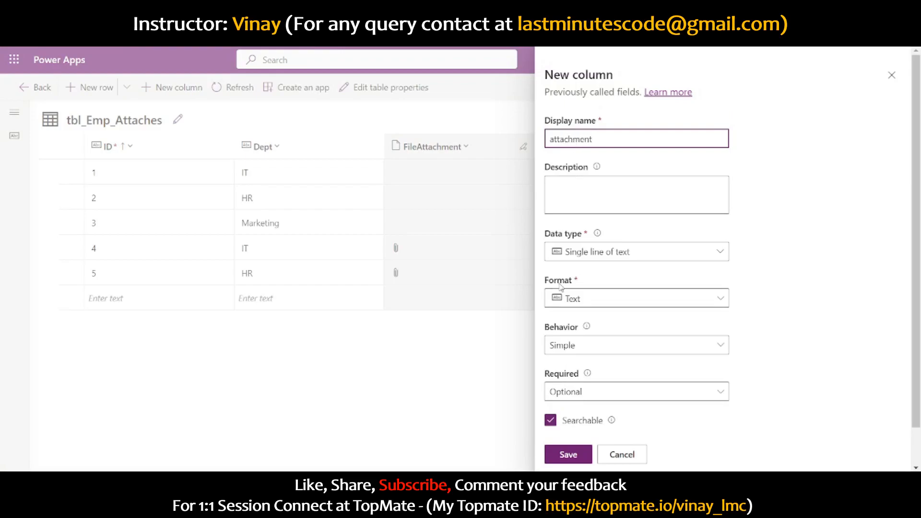
pyautogui.click(577, 253)
pyautogui.scroll(-1, 596, 380)
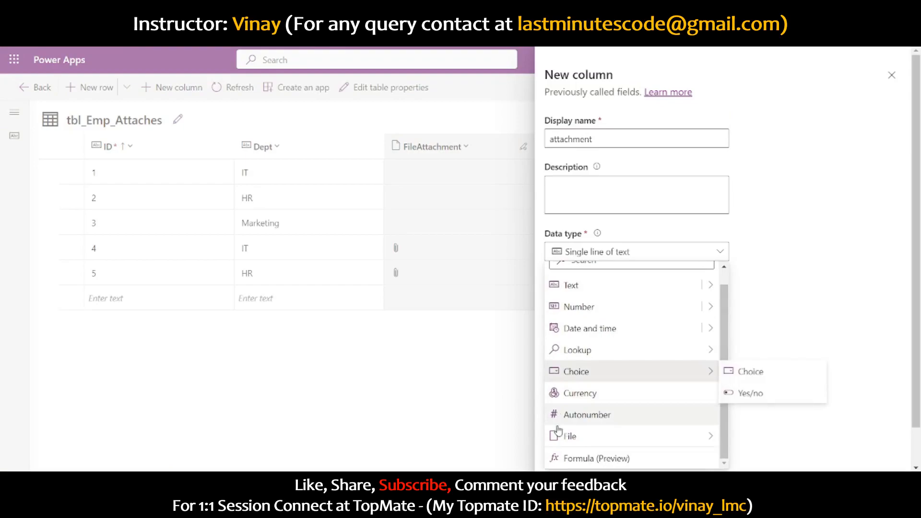
pyautogui.moveTo(709, 436)
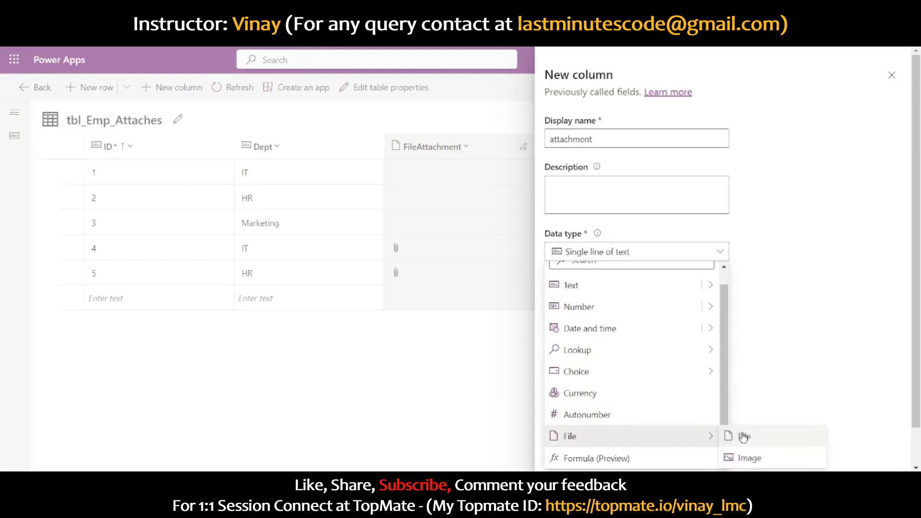
pyautogui.click(751, 435)
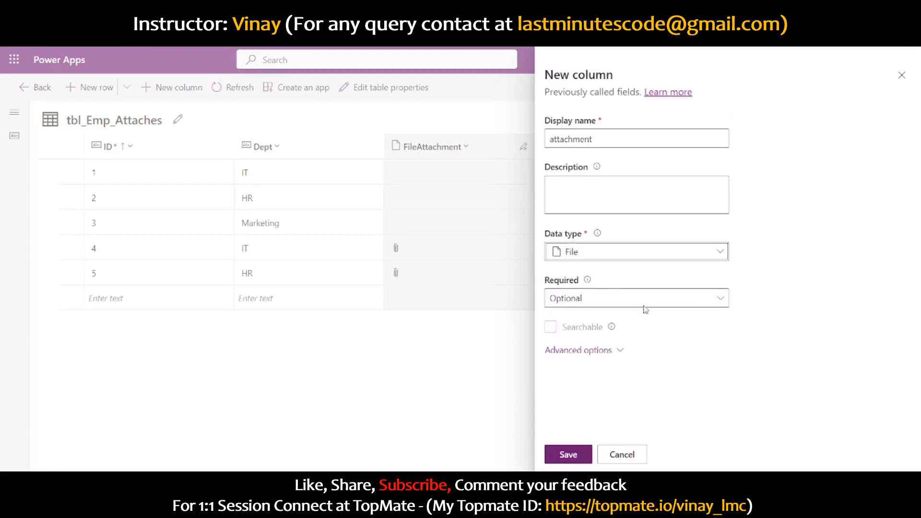
pyautogui.click(594, 306)
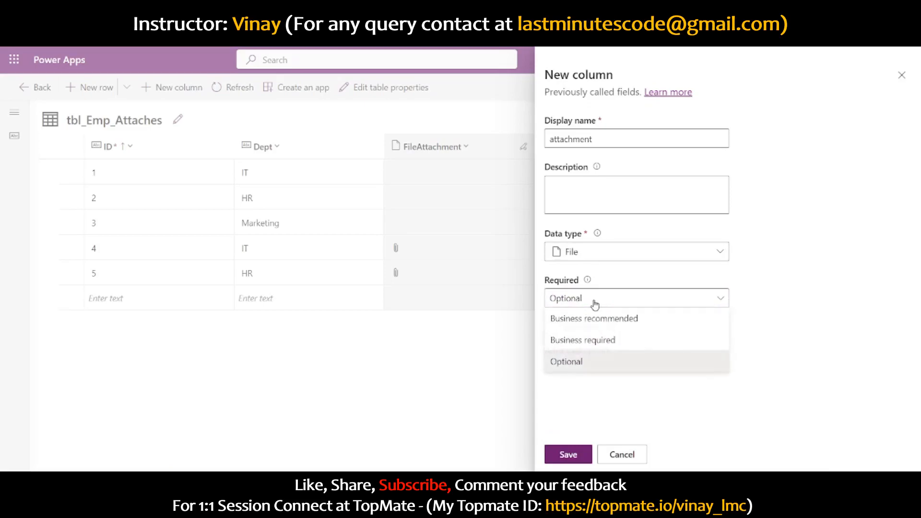
pyautogui.click(586, 360)
pyautogui.click(587, 355)
pyautogui.scroll(-4, 633, 323)
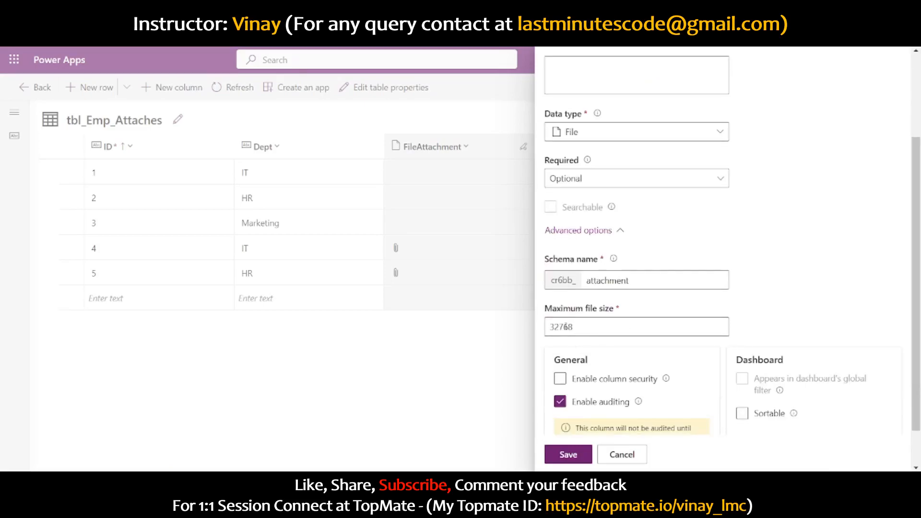
pyautogui.moveTo(577, 280); pyautogui.dragTo(553, 284)
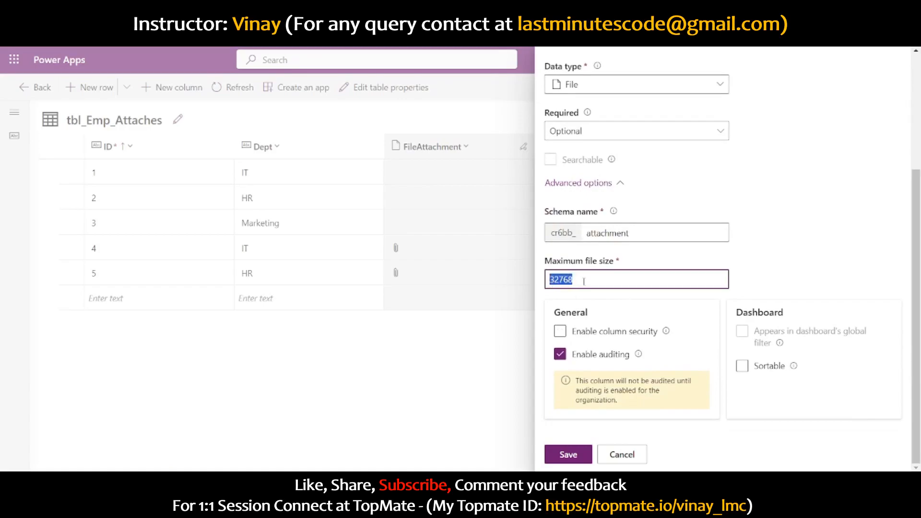
pyautogui.write('1200000000000000')
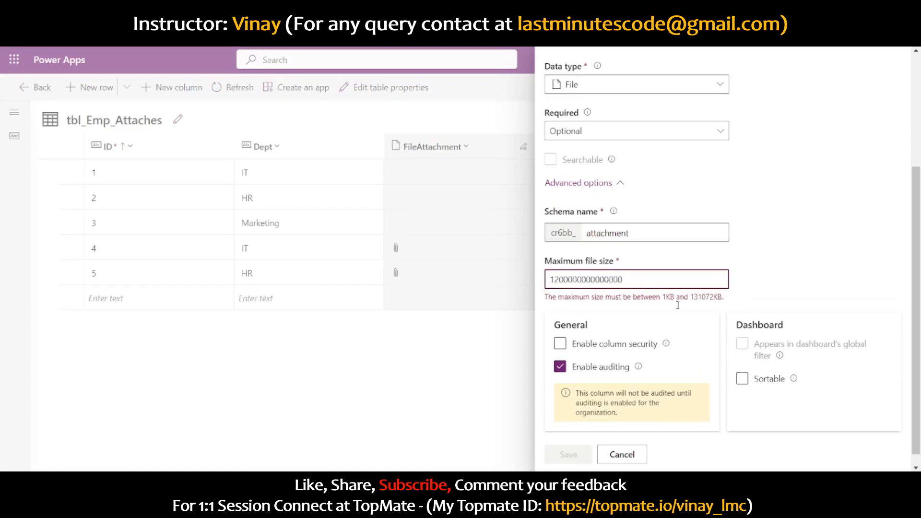
pyautogui.moveTo(693, 297)
pyautogui.mouseDown()
pyautogui.moveTo(719, 306)
pyautogui.moveTo(700, 300)
pyautogui.mouseUp()
# Step: Set the attachment column's maximum file size to 131000 and save the column
pyautogui.moveTo(643, 286); pyautogui.dragTo(541, 297)
pyautogui.write('13')
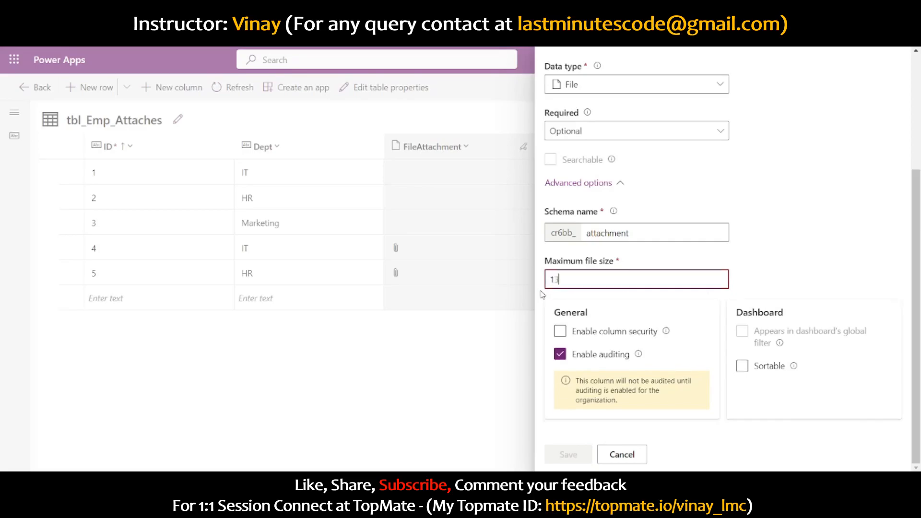
pyautogui.write('1000')
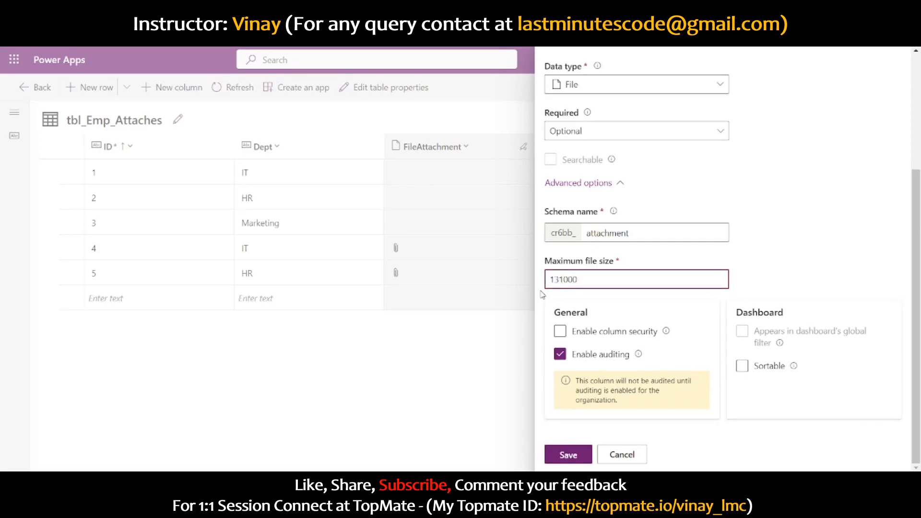
pyautogui.write('0')
pyautogui.press('BackSpace')
pyautogui.click(829, 223)
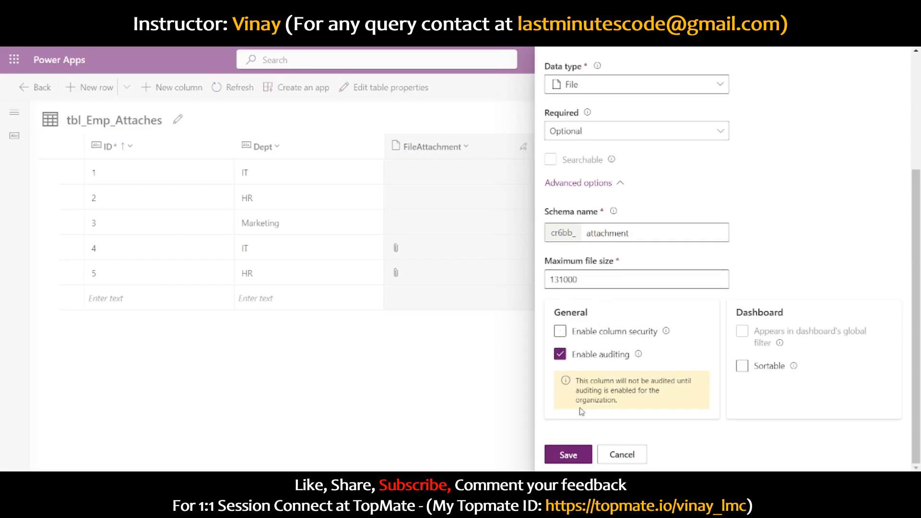
pyautogui.click(577, 454)
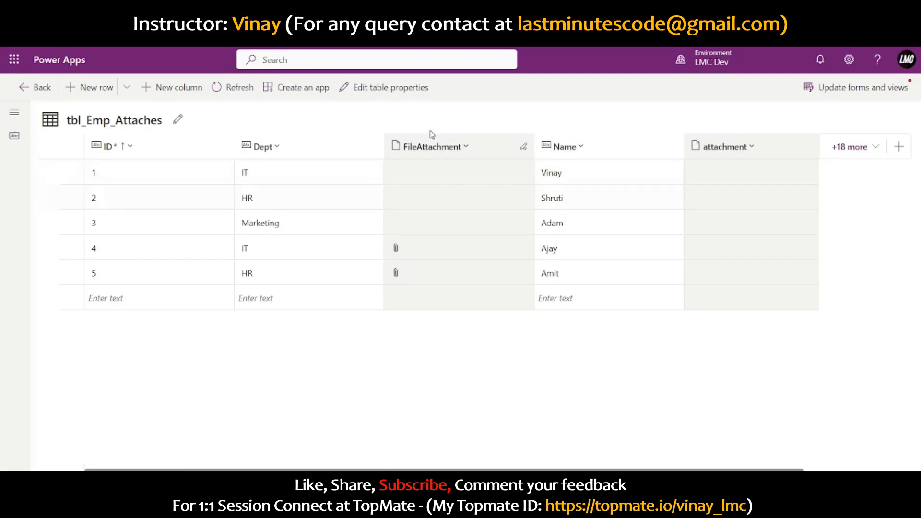
# Step: Delete the attachment column together with its data from the table
pyautogui.click(733, 147)
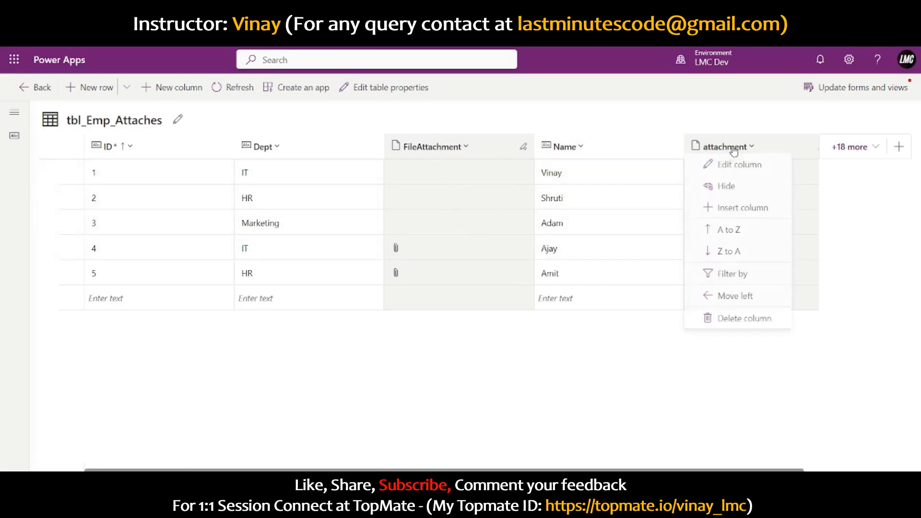
pyautogui.click(720, 317)
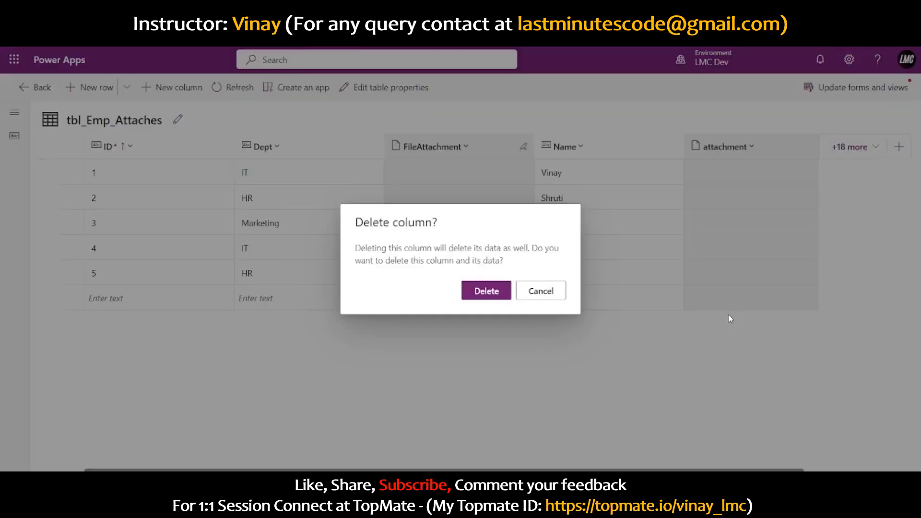
pyautogui.click(501, 291)
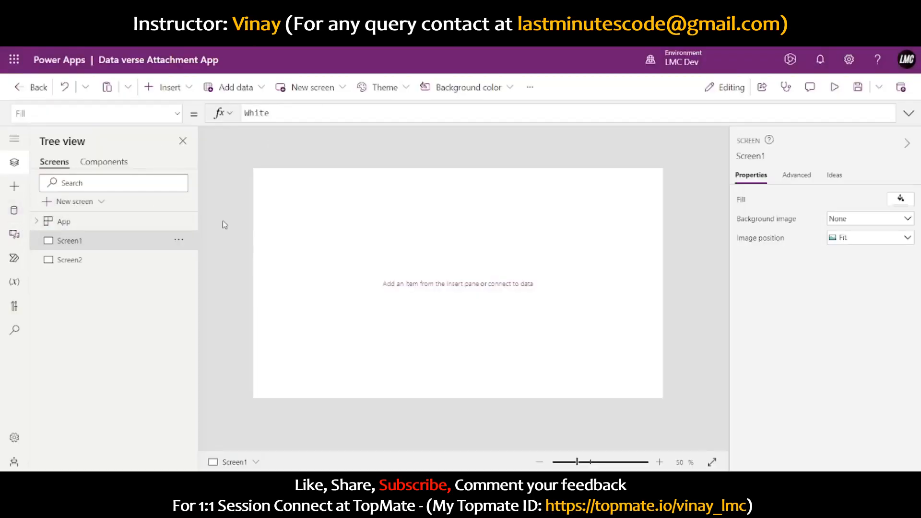
# Step: Review the data sources of the Data verse Attachment App and search the available ones for "tbl_"
pyautogui.click(14, 212)
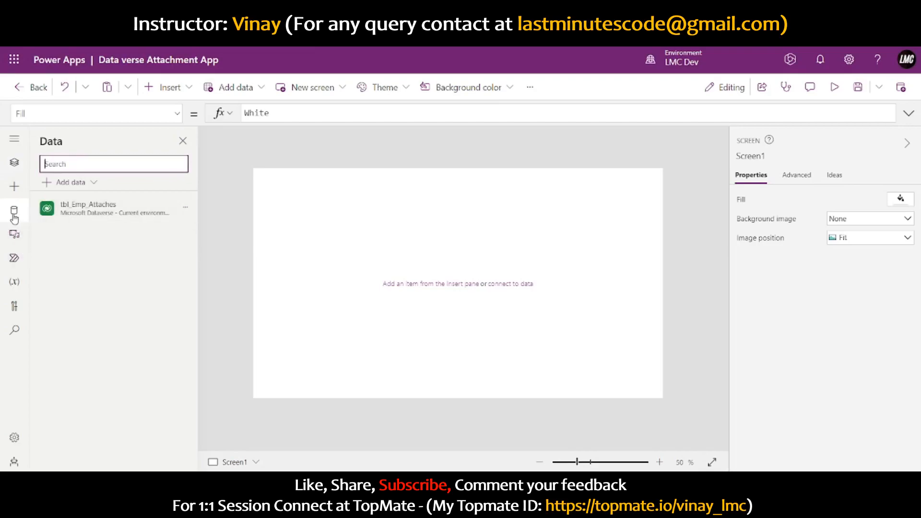
pyautogui.moveTo(71, 217)
pyautogui.click(72, 185)
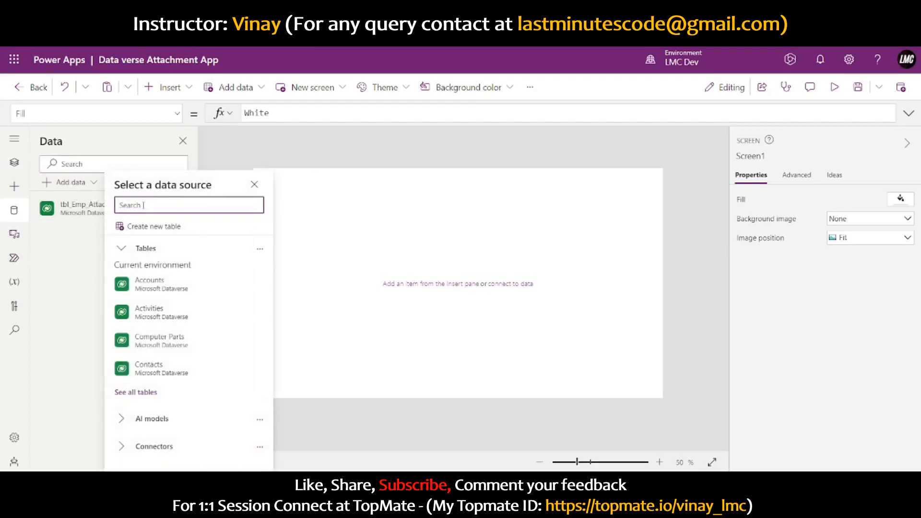
pyautogui.write('tbl_')
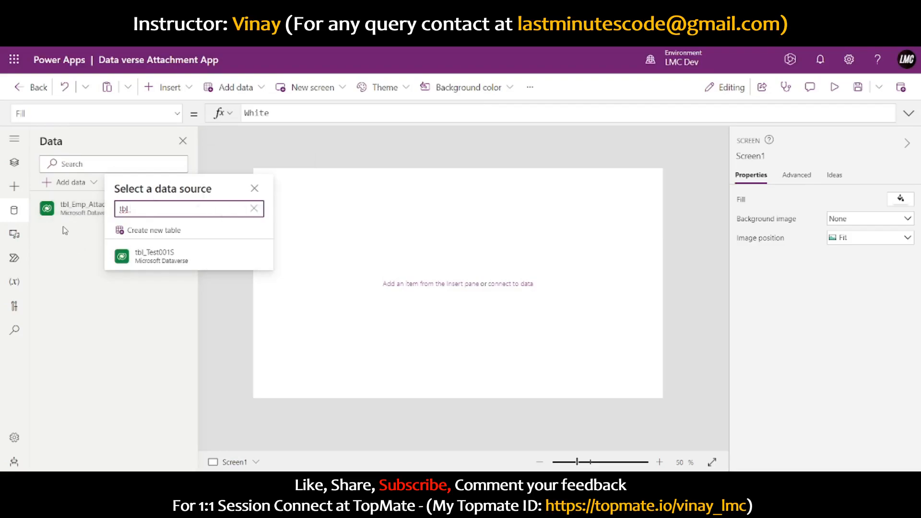
pyautogui.click(75, 283)
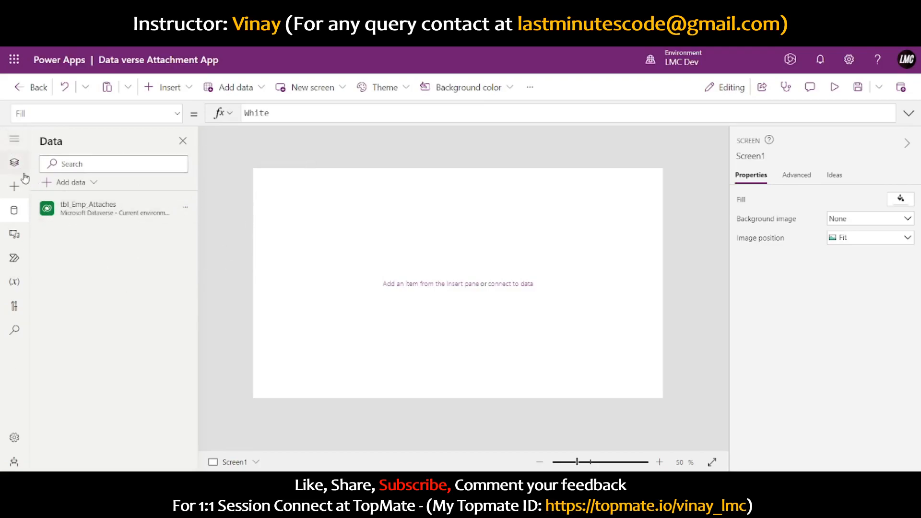
# Step: Insert a vertical gallery on Screen1, position it at 0, 0 and resize it to 648 wide by 768 high
pyautogui.click(14, 164)
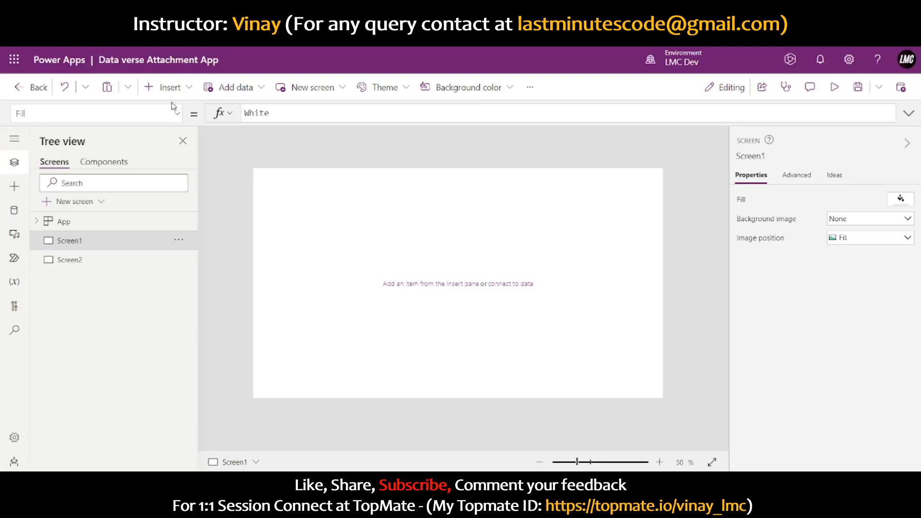
pyautogui.click(178, 88)
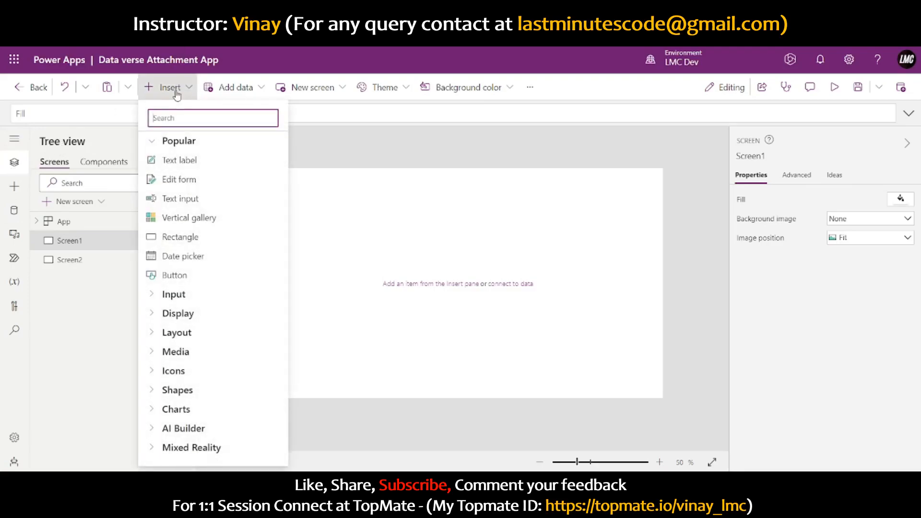
pyautogui.click(199, 218)
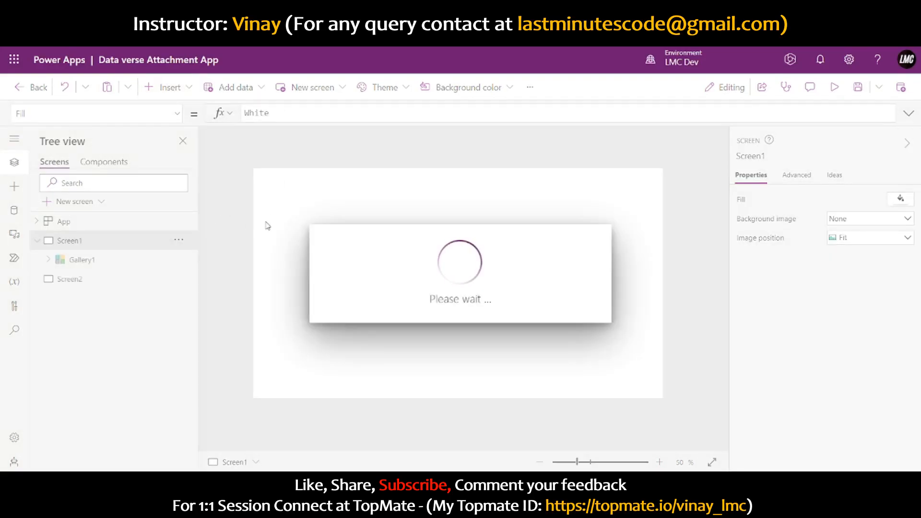
pyautogui.click(263, 177)
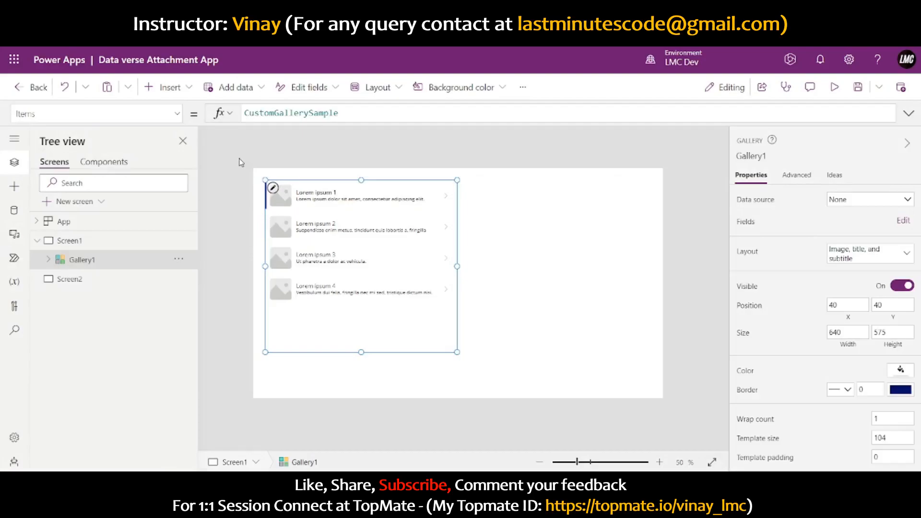
pyautogui.moveTo(265, 180); pyautogui.dragTo(238, 158)
pyautogui.moveTo(457, 352); pyautogui.dragTo(447, 399)
# Step: Connect the gallery to the tbl_Emp_Attaches table and give it the "Title, subtitle, and body" layout
pyautogui.click(862, 205)
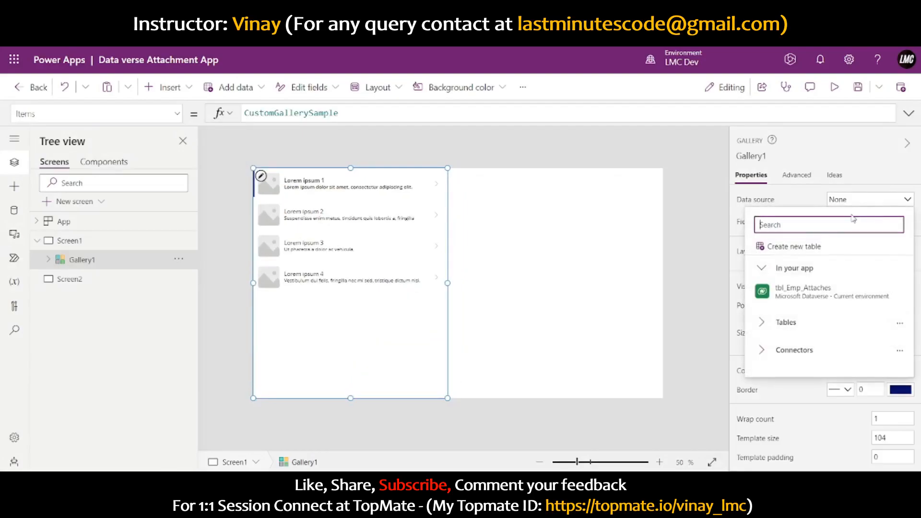
pyautogui.click(792, 294)
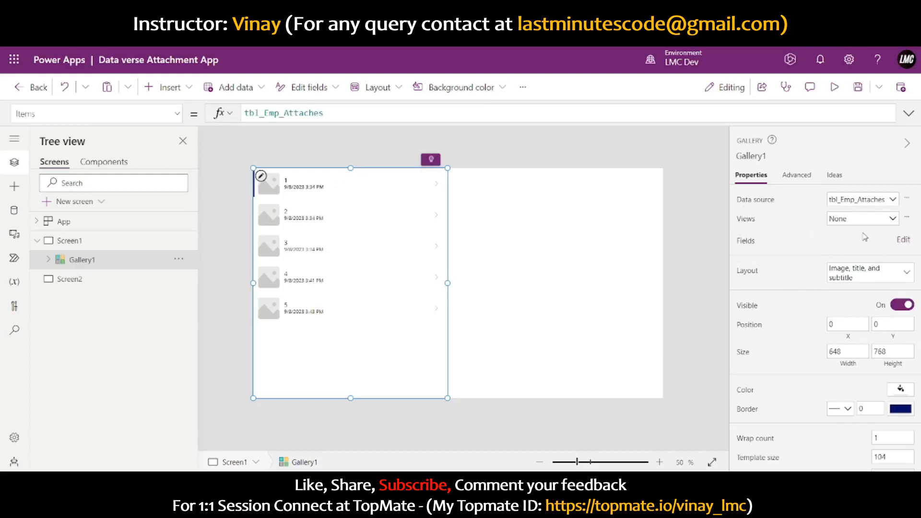
pyautogui.click(860, 273)
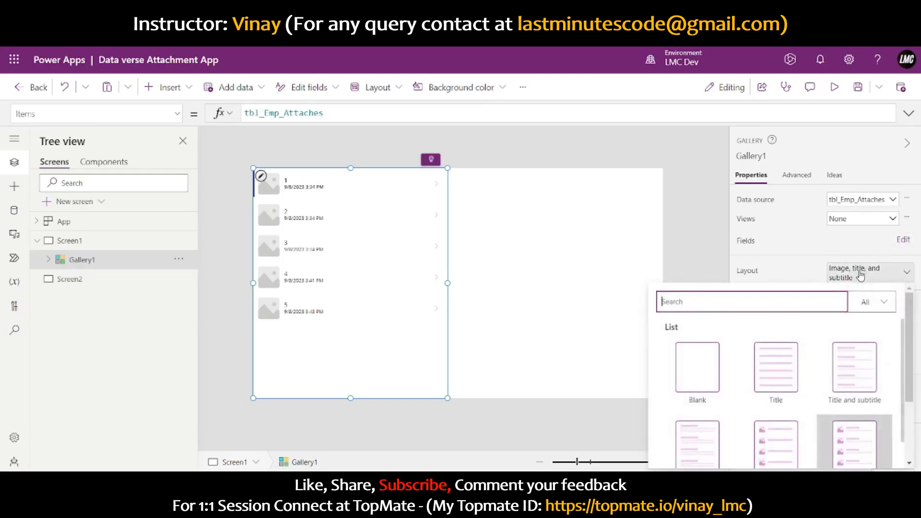
pyautogui.scroll(-3, 740, 327)
pyautogui.scroll(3, 828, 373)
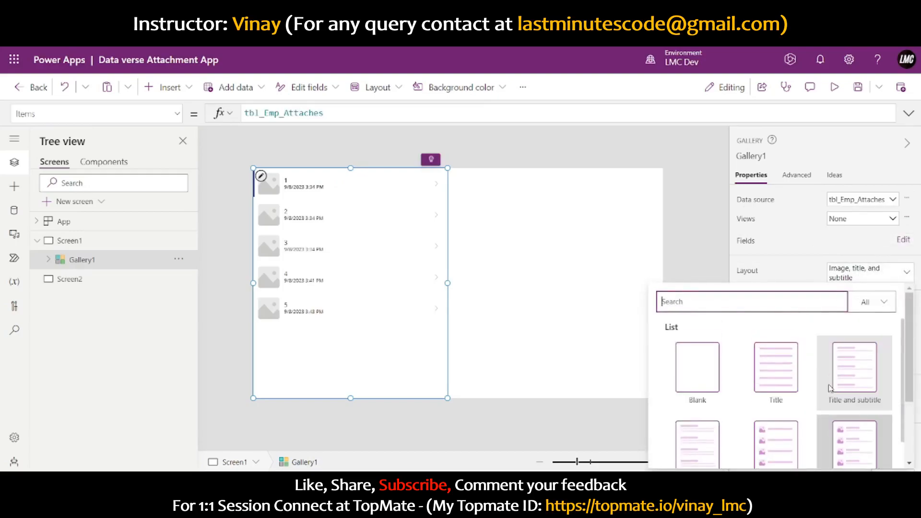
pyautogui.scroll(-2, 838, 394)
pyautogui.click(691, 411)
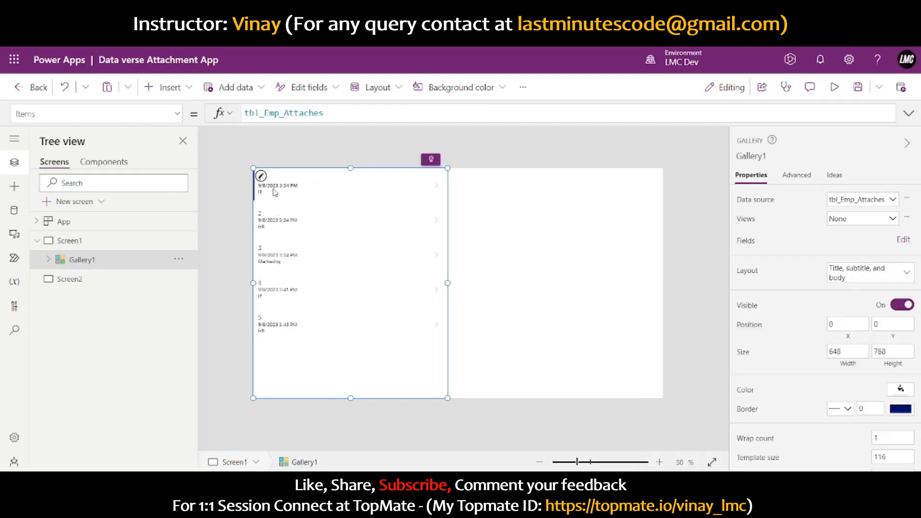
pyautogui.click(643, 180)
# Step: Change the gallery subtitle label's text formula to ThisItem.Name
pyautogui.click(273, 187)
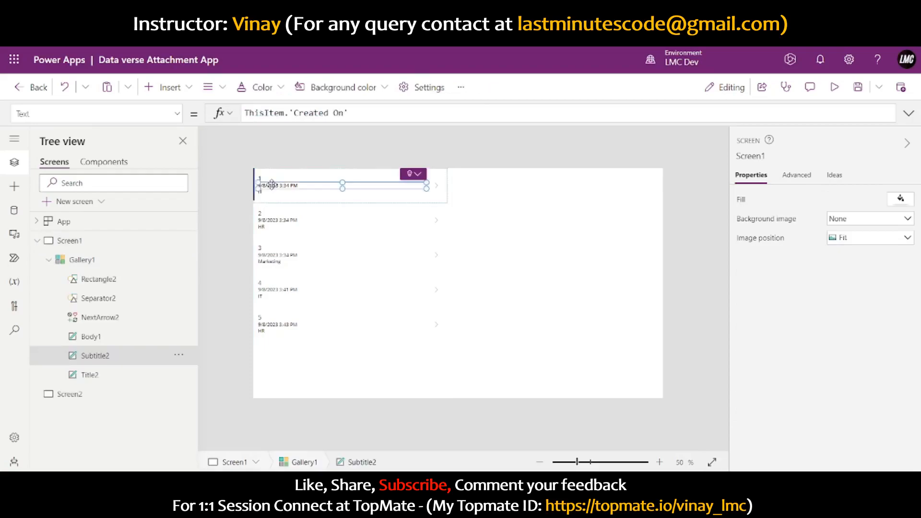
pyautogui.moveTo(290, 112); pyautogui.dragTo(383, 115)
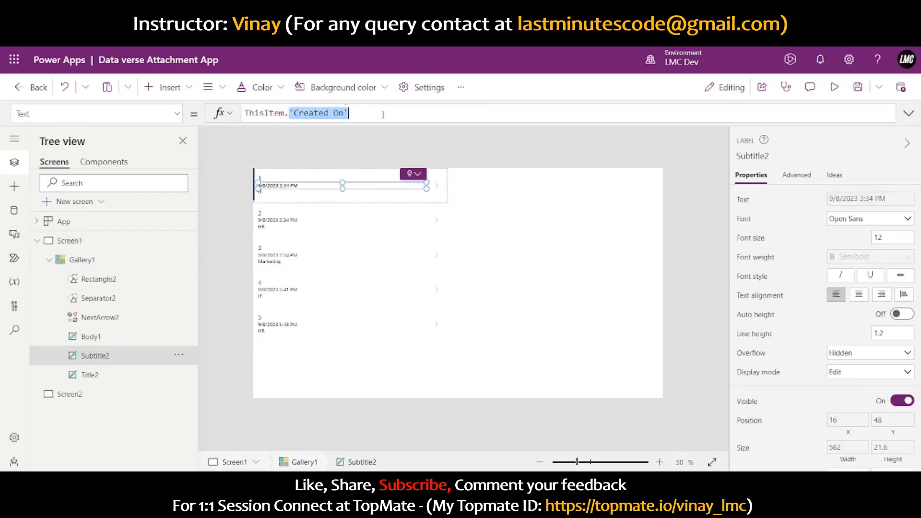
pyautogui.write('De')
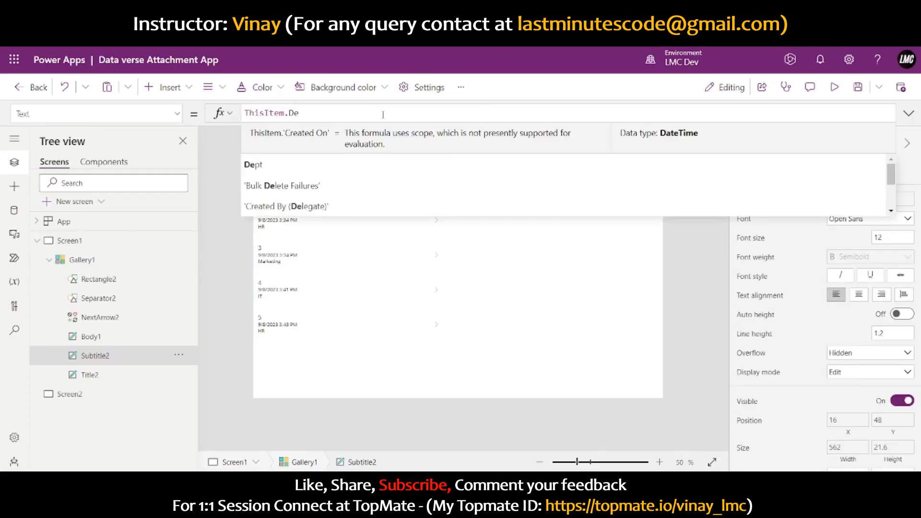
pyautogui.write('pt')
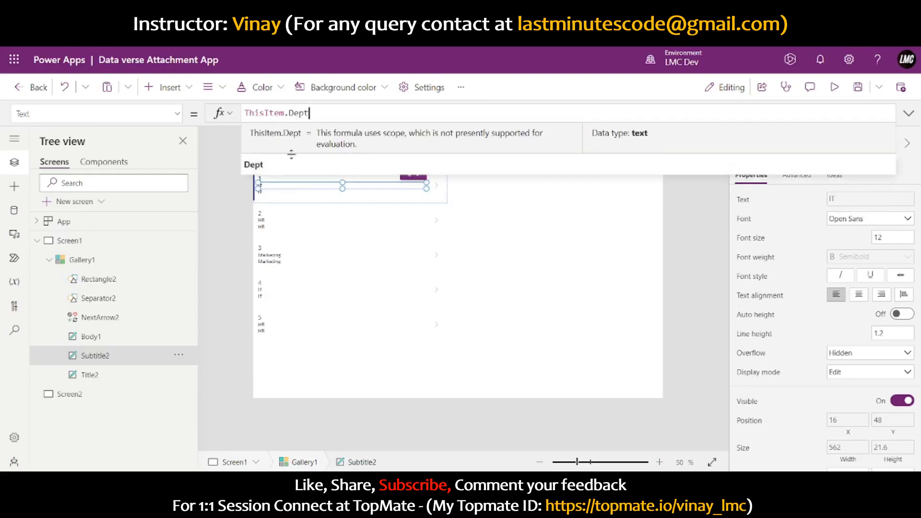
pyautogui.click(300, 113)
pyautogui.doubleClick(299, 112)
pyautogui.write('Name')
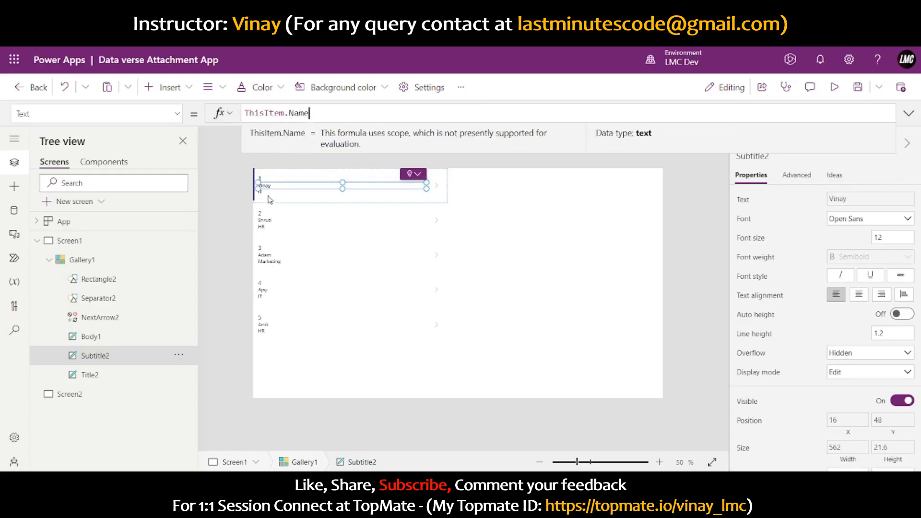
pyautogui.click(572, 230)
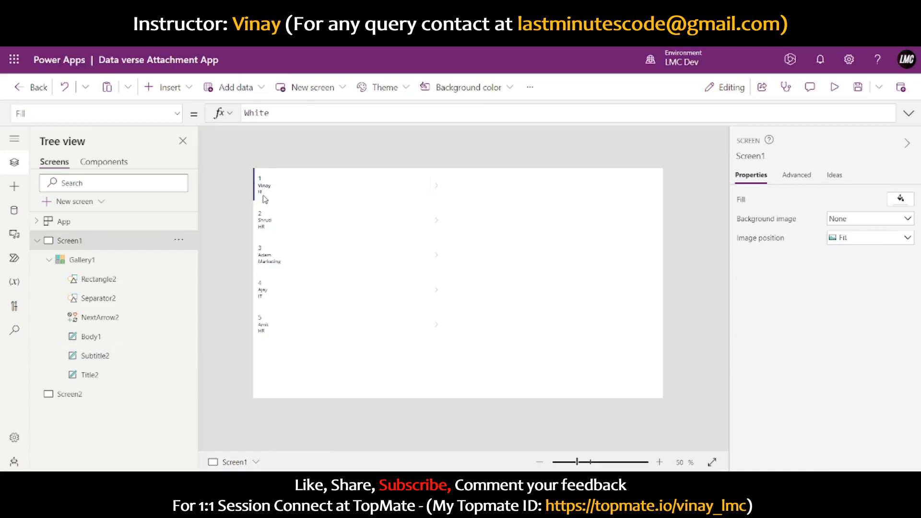
# Step: Select the gallery's first row and search the insertable controls for "attac" and "fil"
pyautogui.click(263, 193)
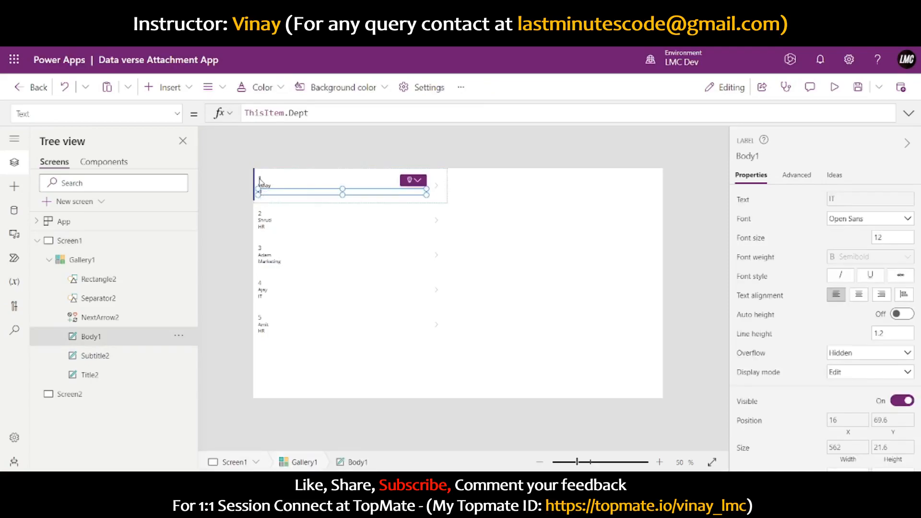
pyautogui.click(298, 225)
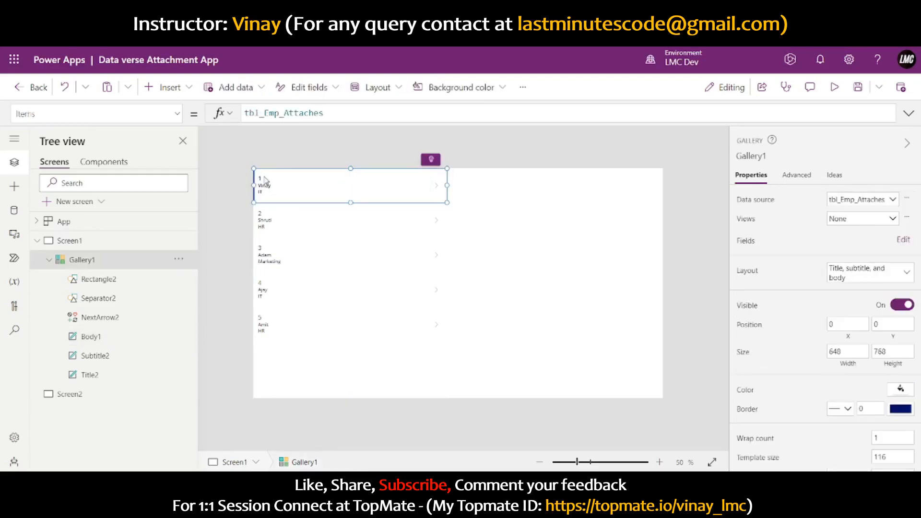
pyautogui.click(168, 90)
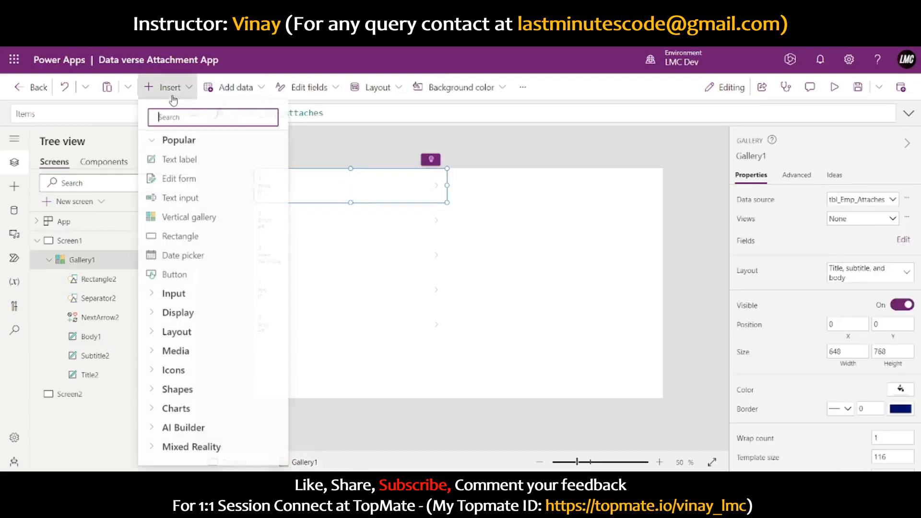
pyautogui.write('attac')
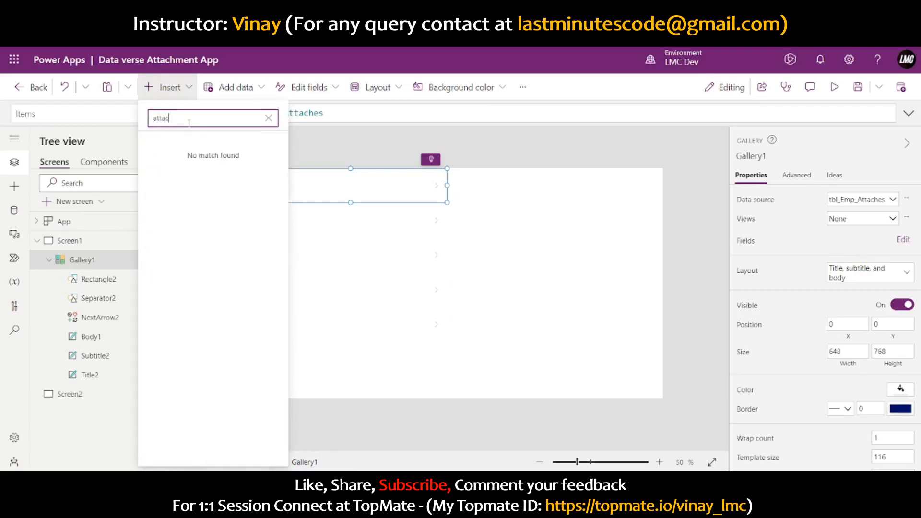
pyautogui.press('BackSpace')
pyautogui.press('BackSpace')
pyautogui.press('BackSpace')
pyautogui.press('BackSpace')
pyautogui.write('fil')
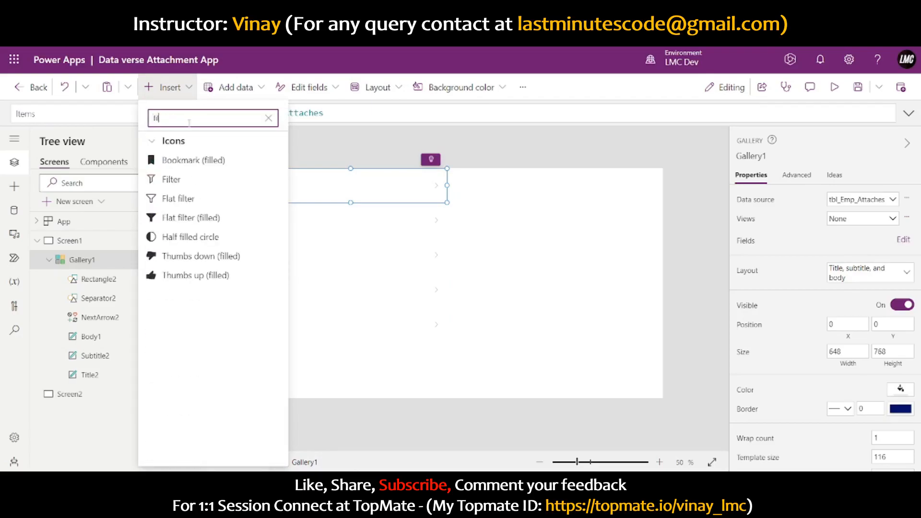
pyautogui.press('BackSpace')
pyautogui.press('BackSpace')
pyautogui.press('BackSpace')
# Step: Search the insertable controls for "icon", add the Paper clip icon to the gallery row and place it at X 432, Y 26
pyautogui.write('icon')
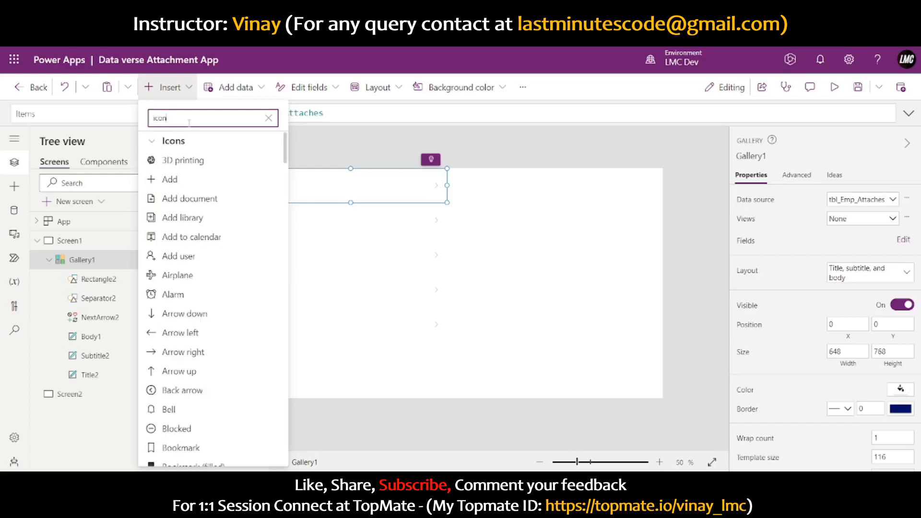
pyautogui.scroll(-10, 202, 259)
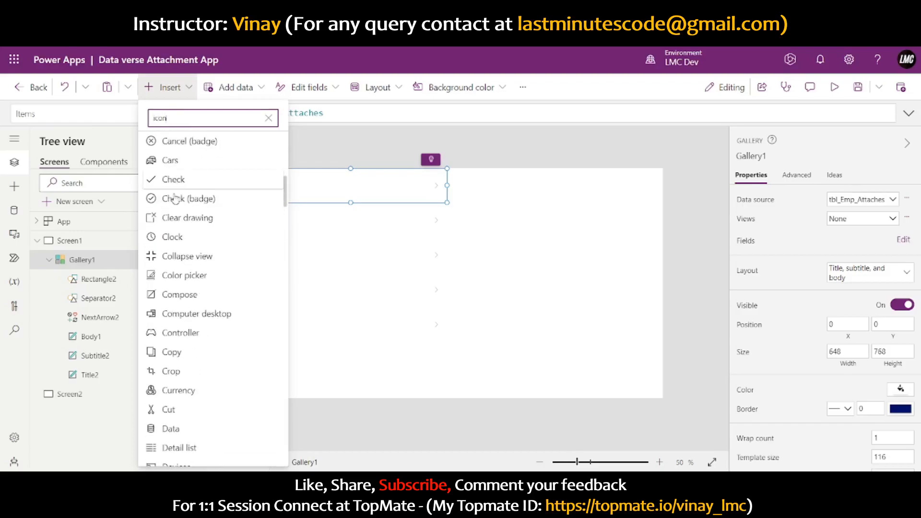
pyautogui.scroll(-10, 177, 288)
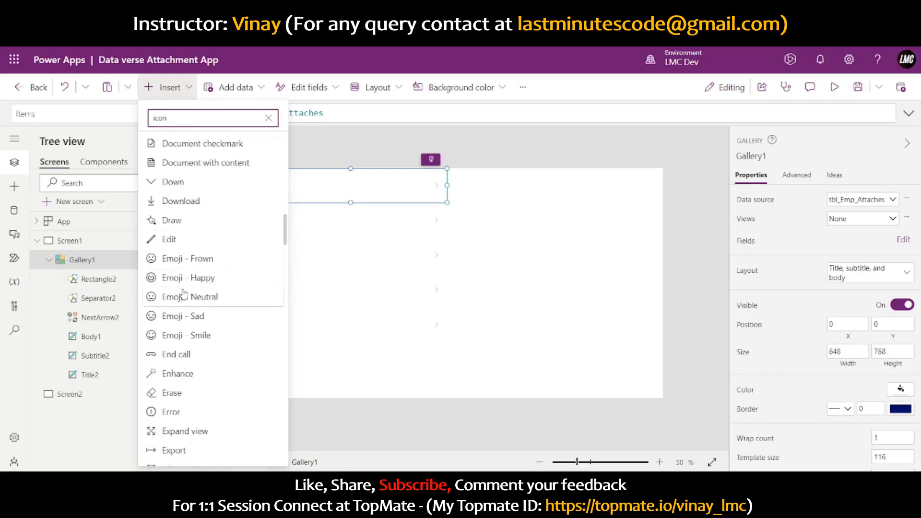
pyautogui.scroll(-10, 187, 321)
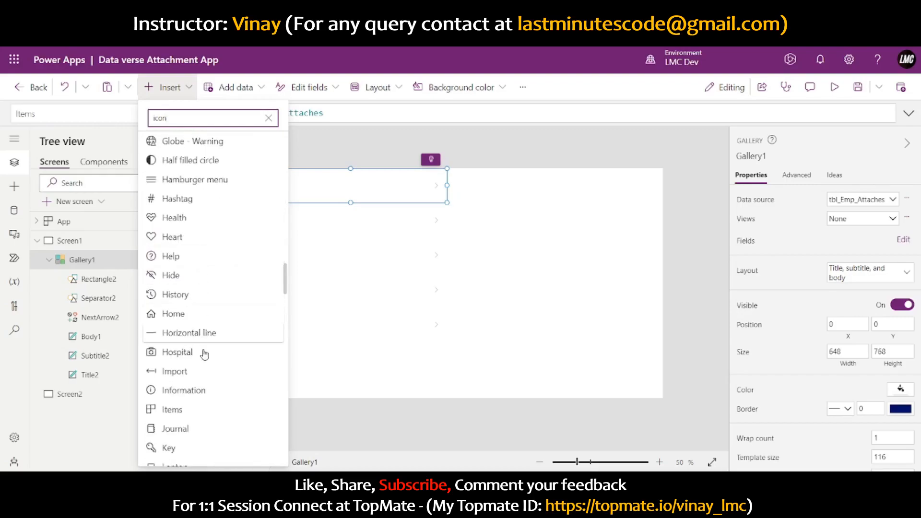
pyautogui.scroll(-5, 177, 279)
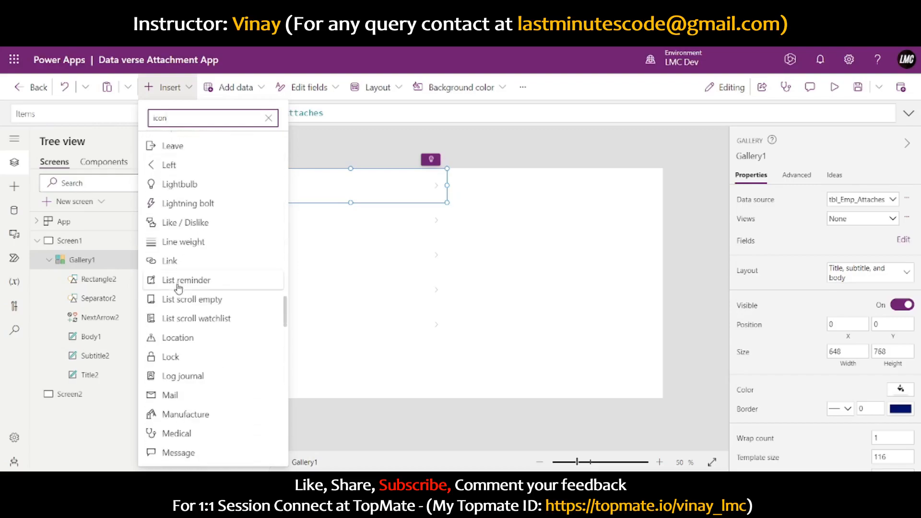
pyautogui.scroll(-8, 180, 240)
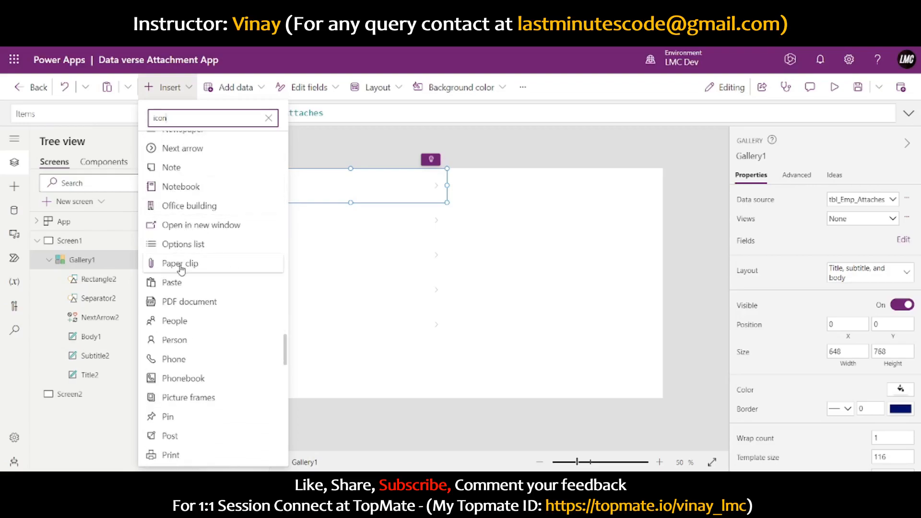
pyautogui.click(181, 264)
pyautogui.moveTo(275, 189); pyautogui.dragTo(391, 185)
# Step: Select the title, subtitle and body labels of the gallery's first row together
pyautogui.click(264, 184)
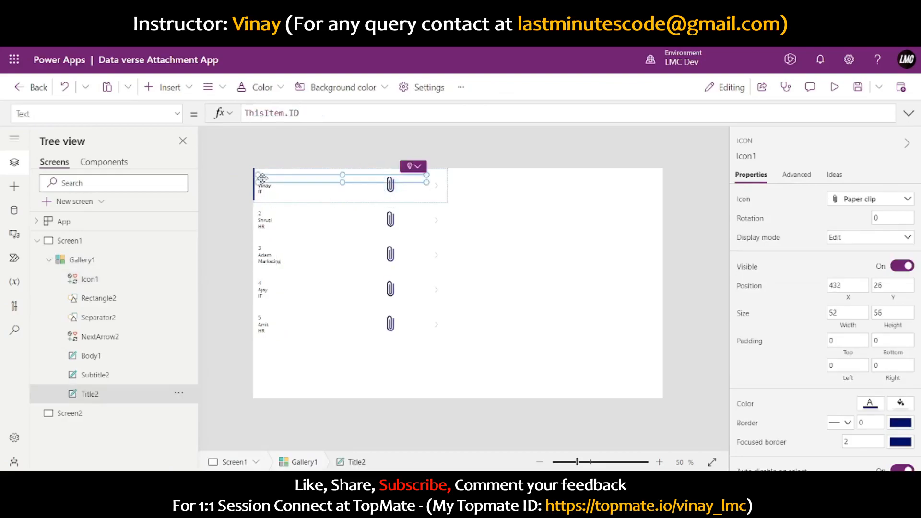
pyautogui.keyDown('shift'); pyautogui.click(265, 191); pyautogui.keyUp('shift')
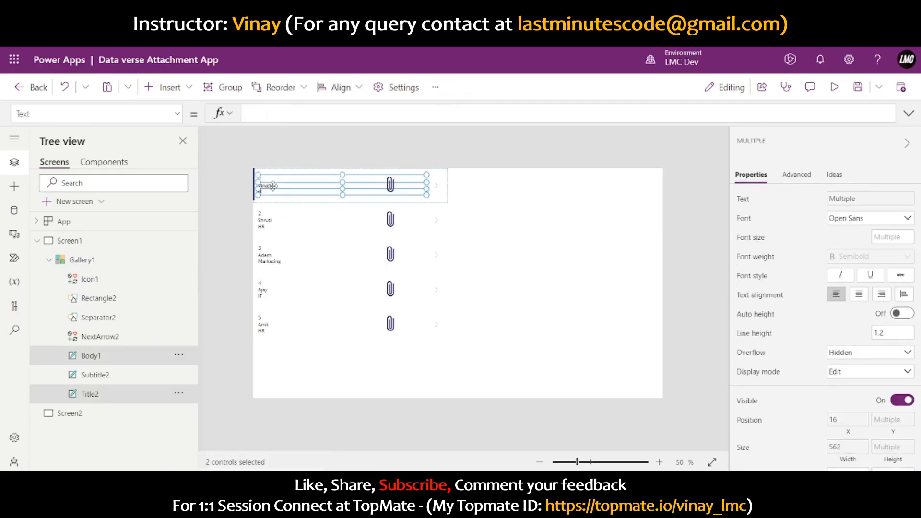
pyautogui.keyDown('shift'); pyautogui.click(266, 191); pyautogui.keyUp('shift')
pyautogui.keyDown('shift'); pyautogui.click(266, 186); pyautogui.keyUp('shift')
pyautogui.keyDown('shift'); pyautogui.click(266, 187); pyautogui.keyUp('shift')
pyautogui.keyDown('shift'); pyautogui.click(266, 189); pyautogui.keyUp('shift')
pyautogui.keyDown('shift'); pyautogui.click(266, 190); pyautogui.keyUp('shift')
pyautogui.keyDown('shift'); pyautogui.click(266, 186); pyautogui.keyUp('shift')
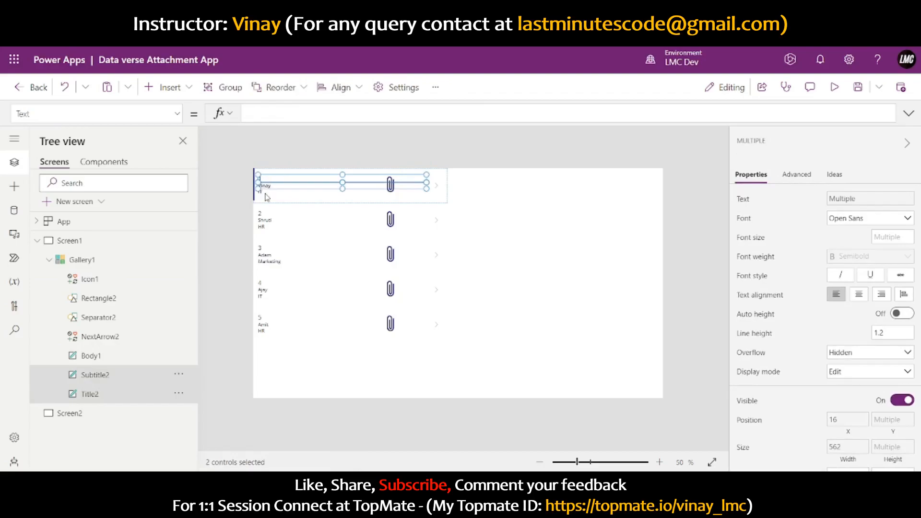
pyautogui.keyDown('shift'); pyautogui.click(265, 194); pyautogui.keyUp('shift')
# Step: Set the font size of the selected title, subtitle and body labels to 18
pyautogui.scroll(-4, 848, 286)
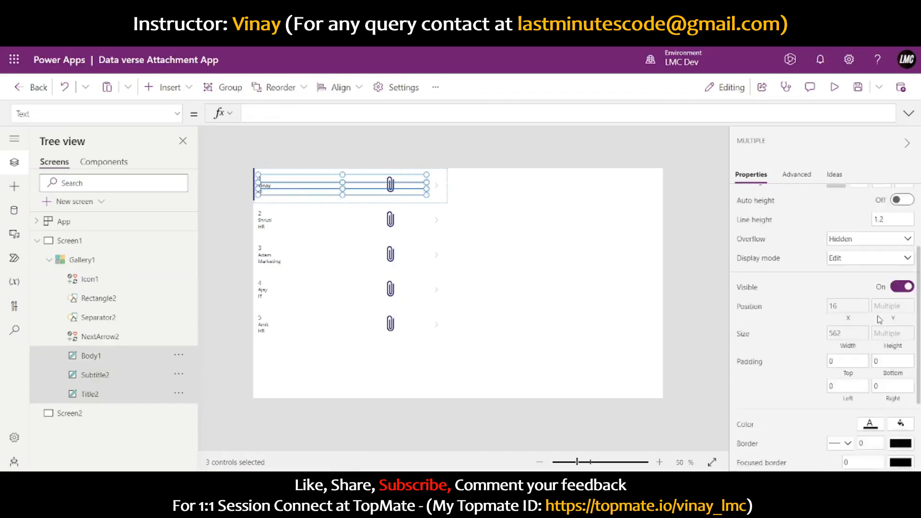
pyautogui.scroll(3, 848, 286)
pyautogui.scroll(-2, 892, 331)
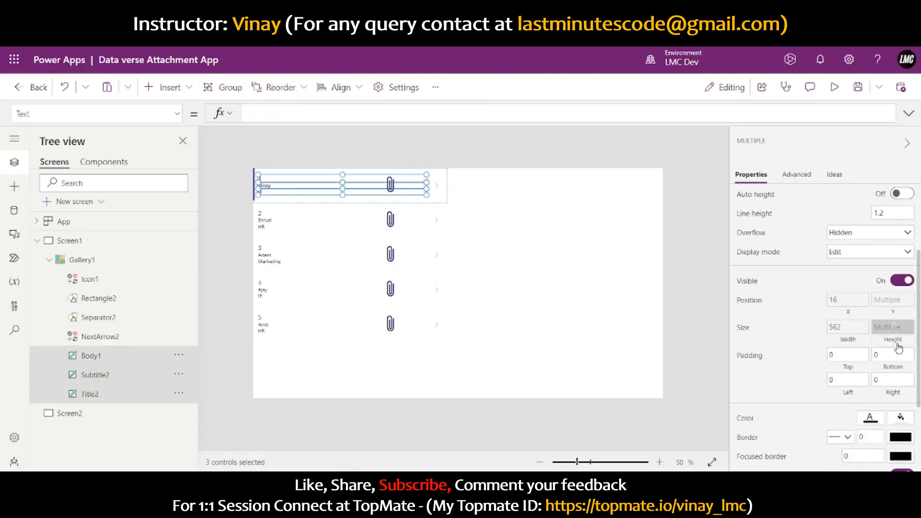
pyautogui.click(894, 342)
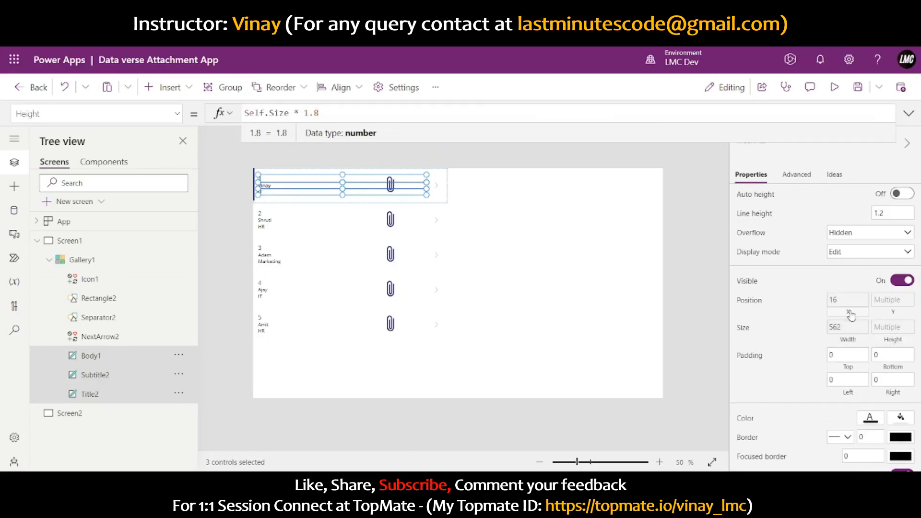
pyautogui.scroll(3, 851, 316)
pyautogui.scroll(-5, 882, 331)
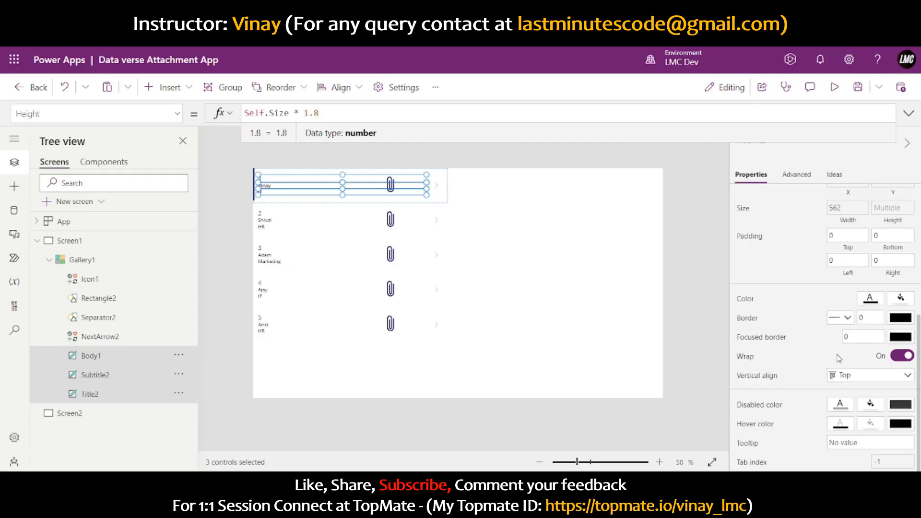
pyautogui.scroll(5, 838, 357)
pyautogui.scroll(-3, 858, 286)
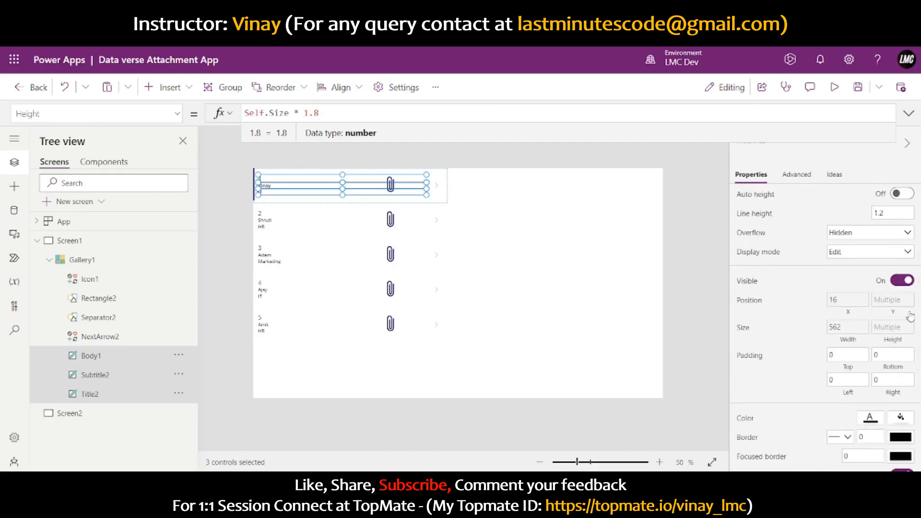
pyautogui.scroll(3, 864, 302)
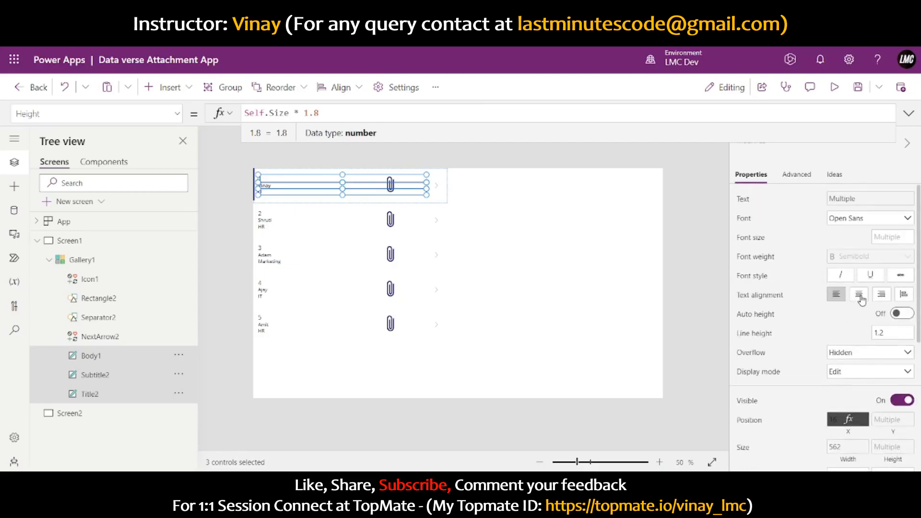
pyautogui.click(887, 237)
pyautogui.click(862, 307)
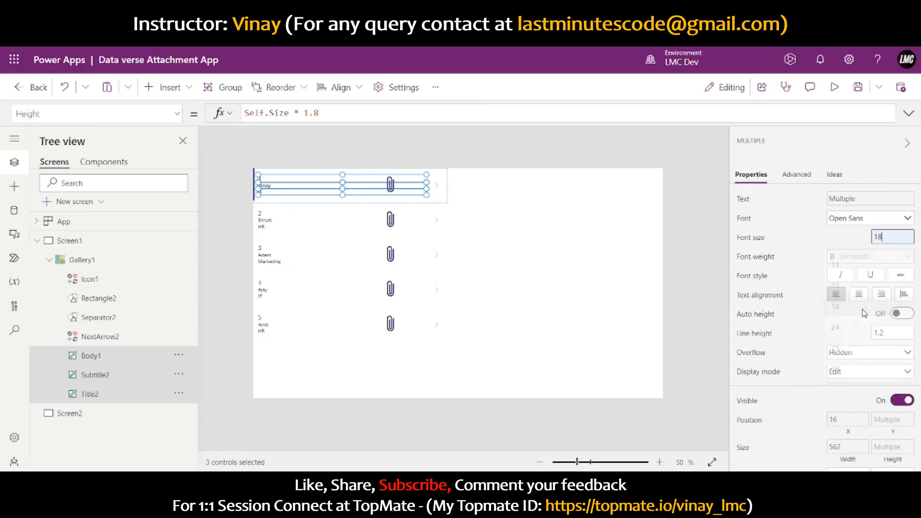
pyautogui.click(804, 244)
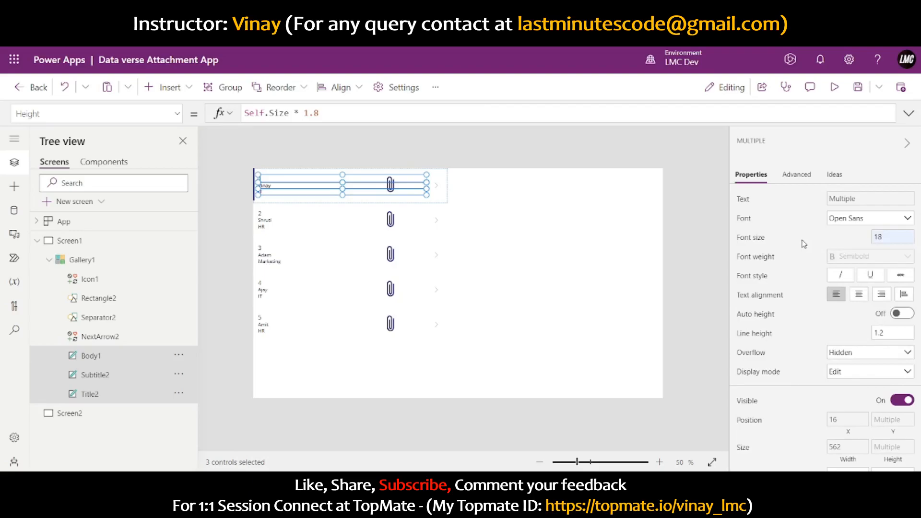
pyautogui.click(583, 188)
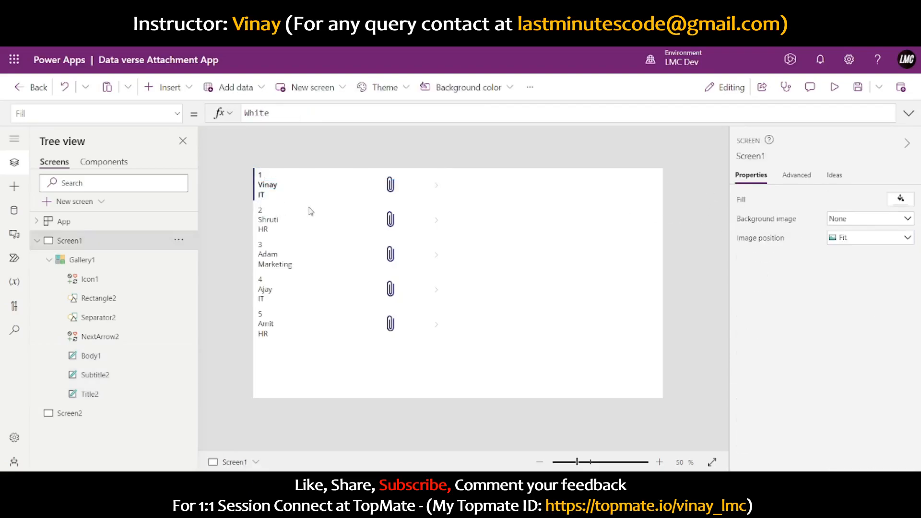
# Step: Preview the app, select the second to fifth gallery rows one after another, and close the preview
pyautogui.click(353, 243)
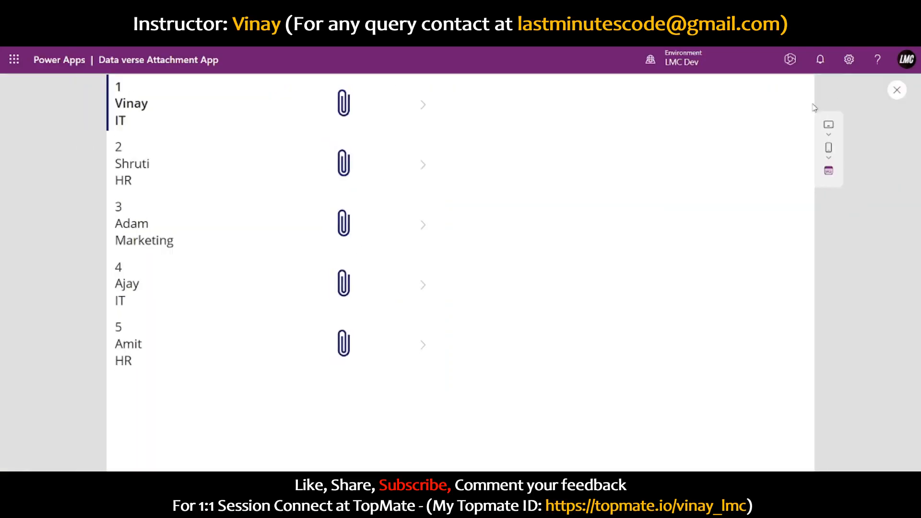
pyautogui.click(834, 87)
pyautogui.click(157, 169)
pyautogui.click(146, 221)
pyautogui.click(165, 294)
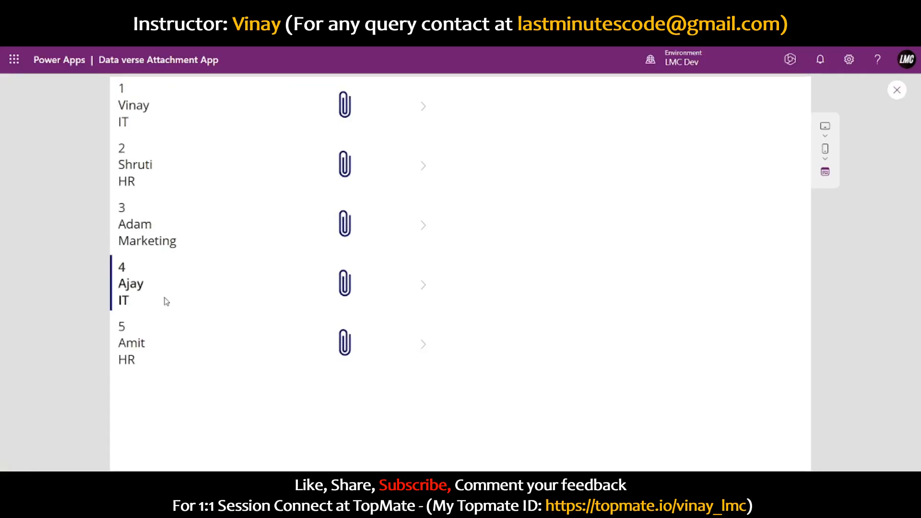
pyautogui.click(174, 365)
pyautogui.click(896, 90)
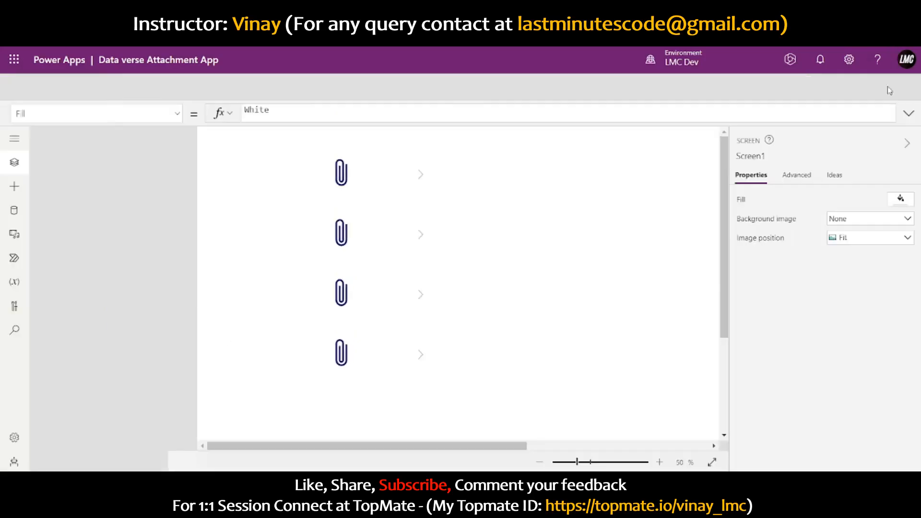
# Step: Shrink the gallery's paper clip icon to about 34 wide and 41 high, at about X 450, Y 40
pyautogui.click(391, 185)
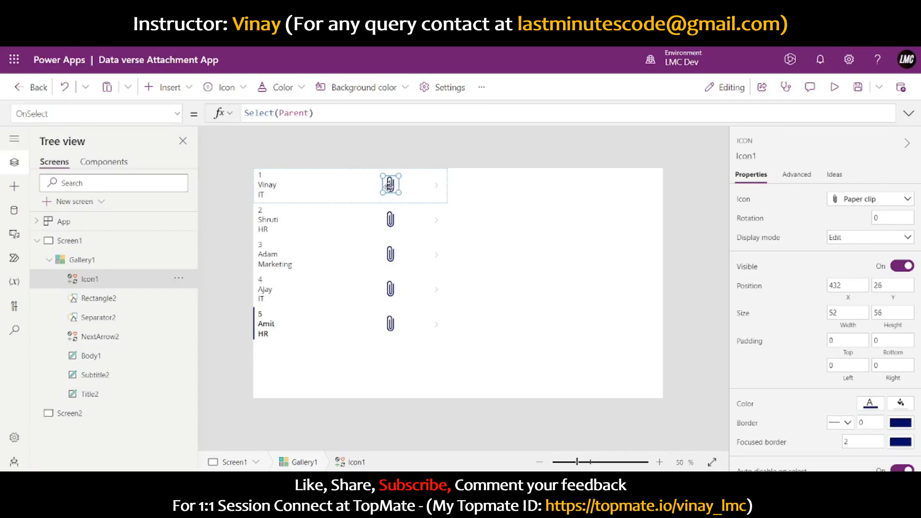
pyautogui.keyDown('alt'); pyautogui.click(390, 187); pyautogui.keyUp('alt')
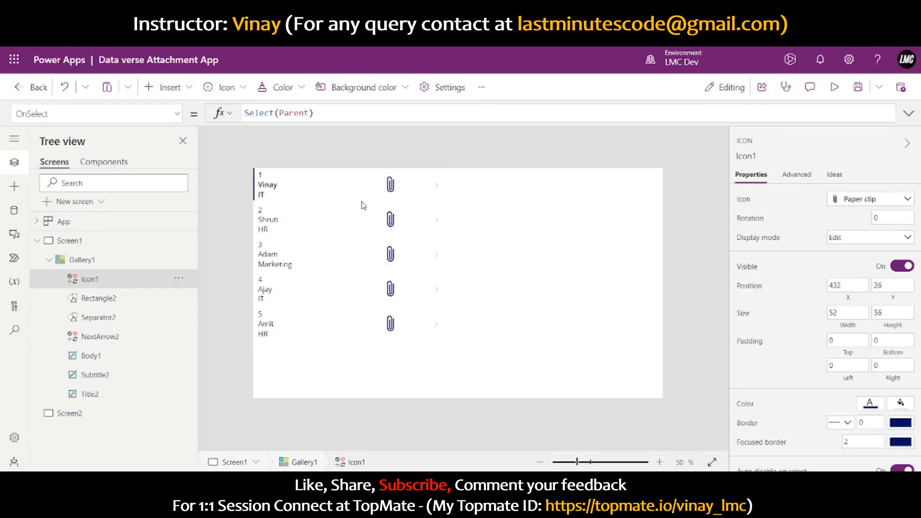
pyautogui.click(389, 186)
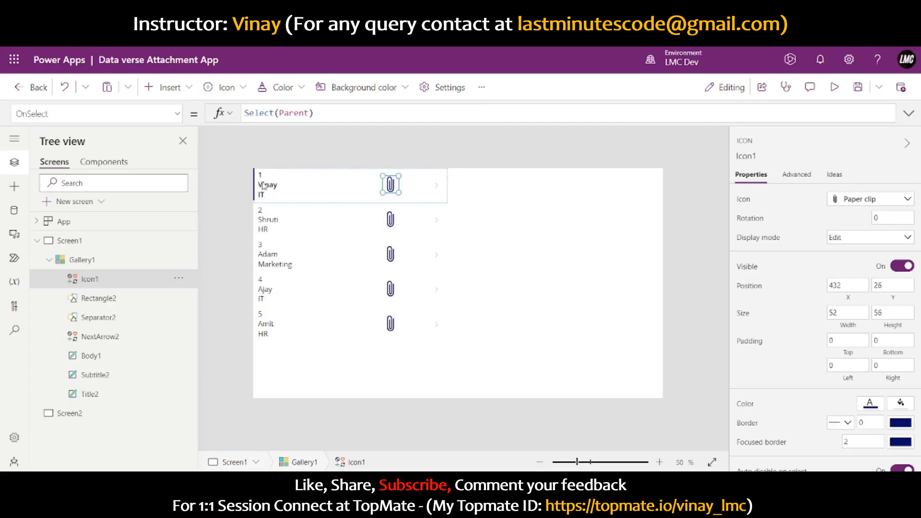
pyautogui.moveTo(382, 176); pyautogui.dragTo(386, 178)
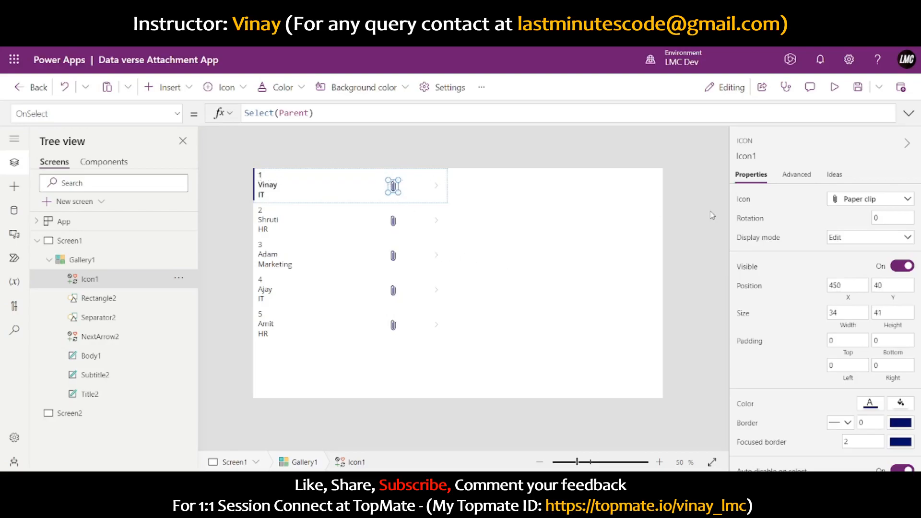
pyautogui.click(698, 219)
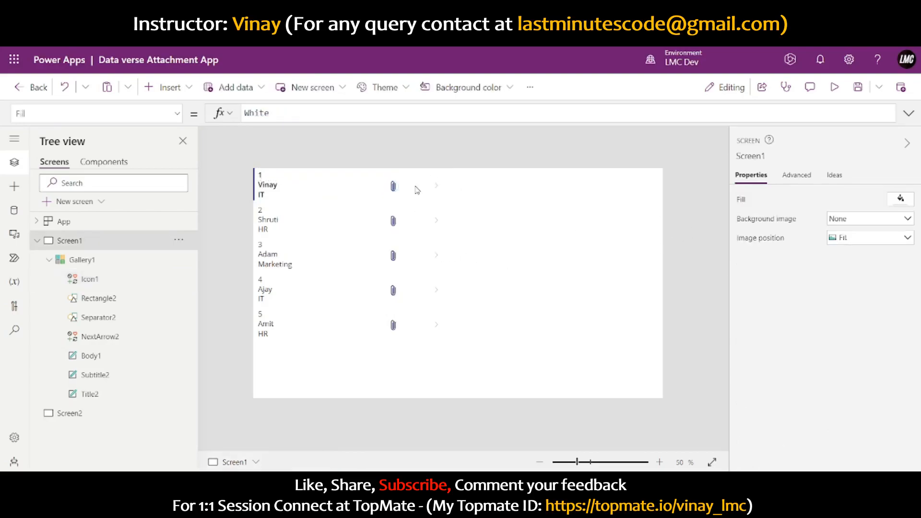
# Step: Replace the paper clip icon's Visible formula with If(ThisItem.FileAttachment) as a starting condition
pyautogui.click(393, 188)
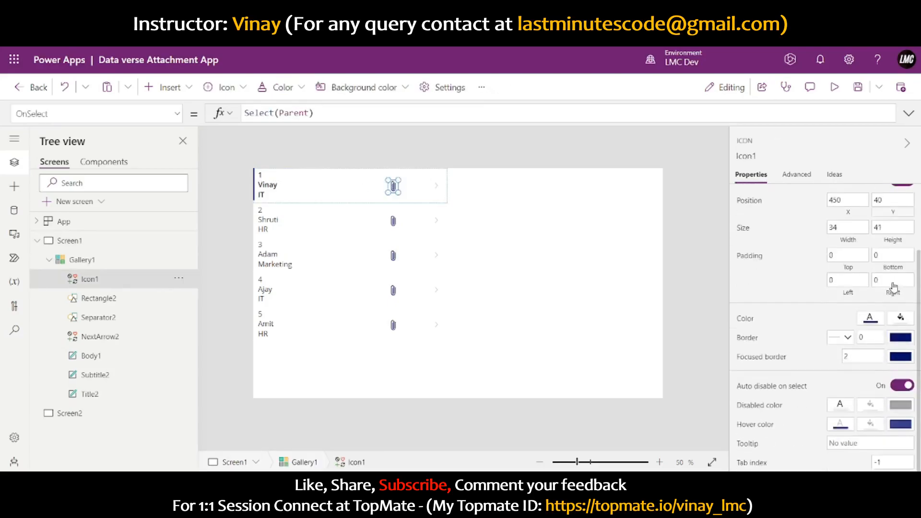
pyautogui.click(753, 267)
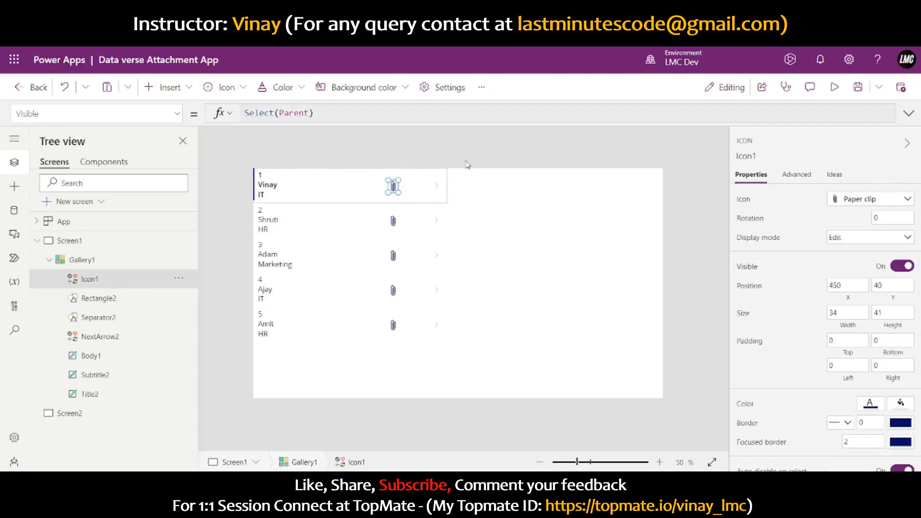
pyautogui.write('If(')
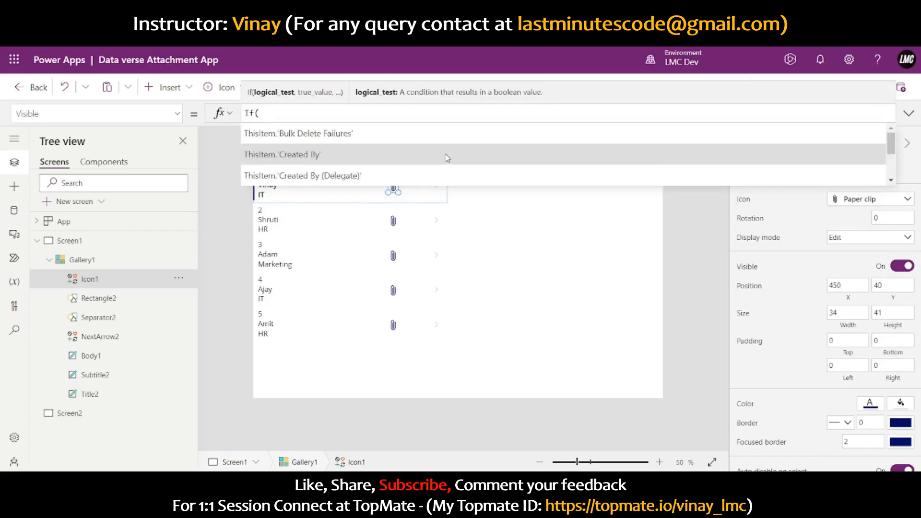
pyautogui.write('ThisItem')
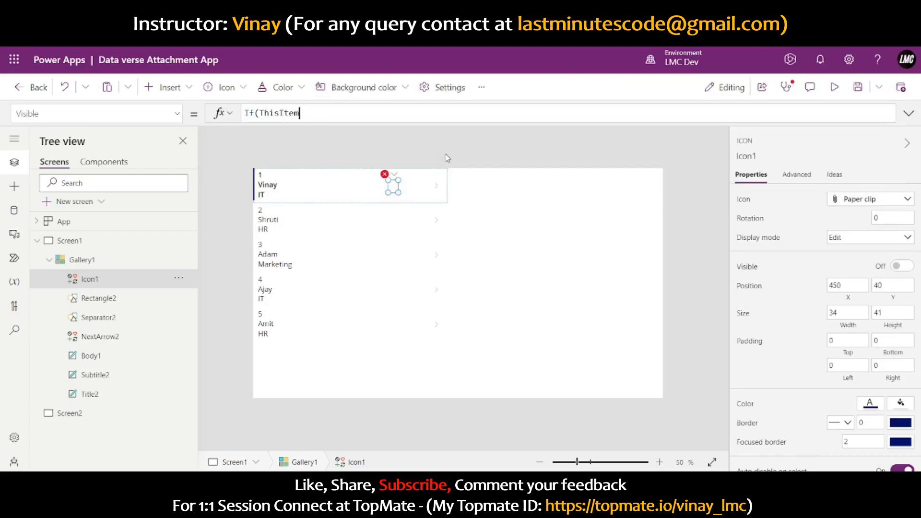
pyautogui.write('.File')
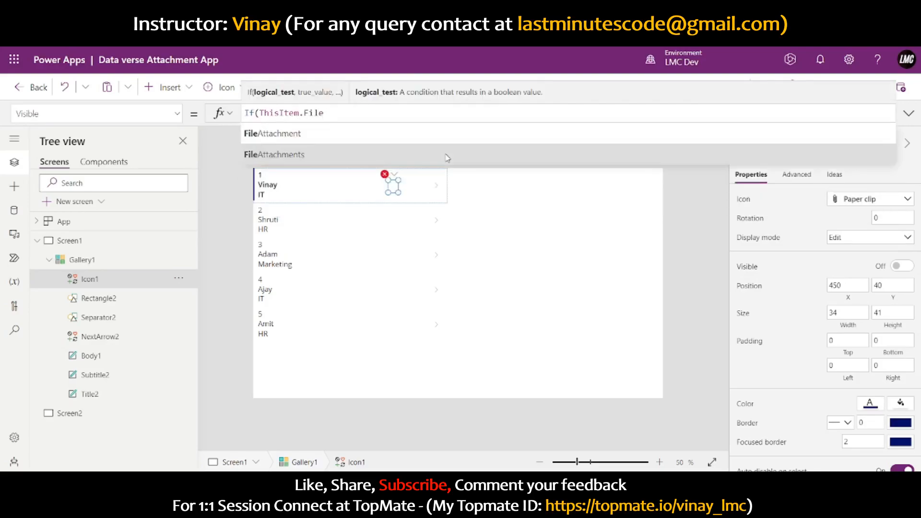
pyautogui.click(293, 134)
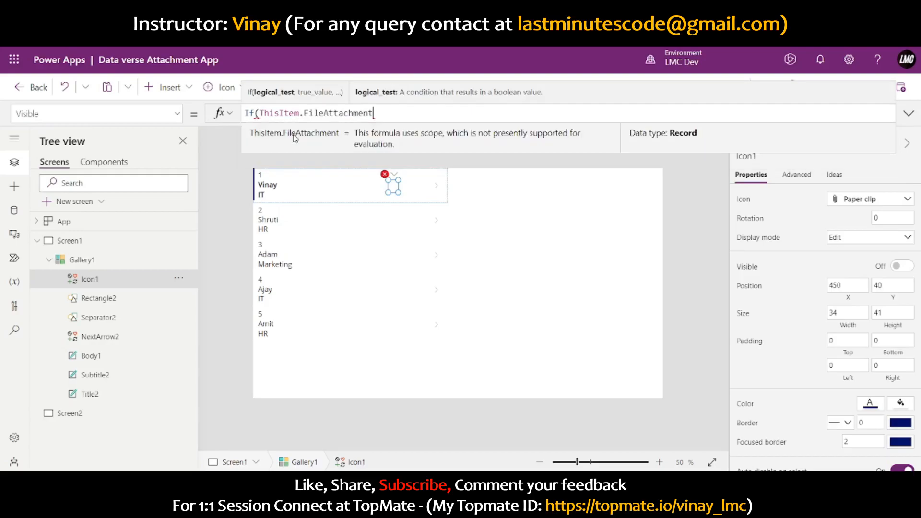
pyautogui.write(')')
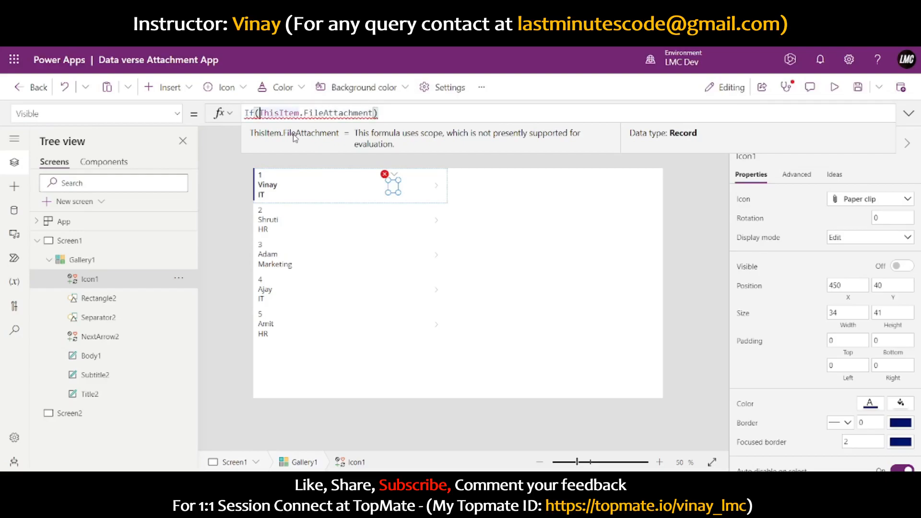
# Step: Wrap the field in IsBlank and add both results so the Visible formula reads If(IsBlank(ThisItem.FileAttachment),false,true)
pyautogui.write('IsBla')
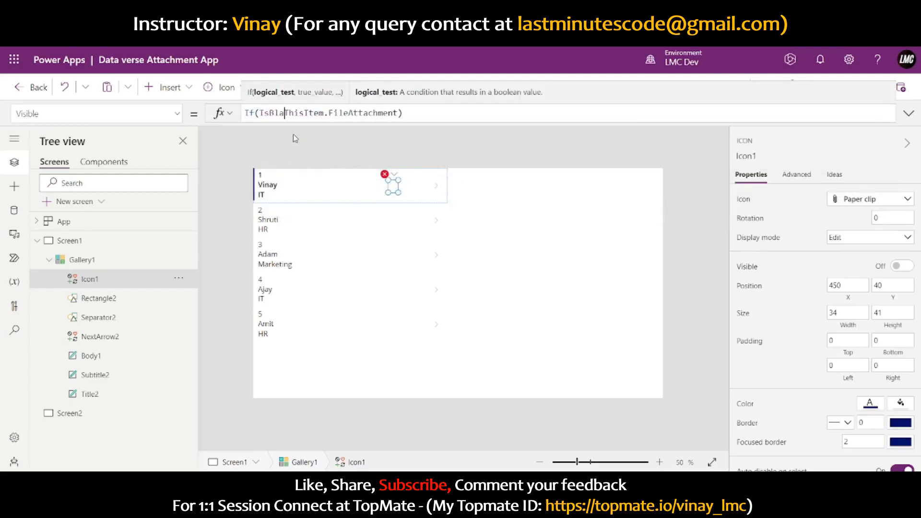
pyautogui.write('bk(')
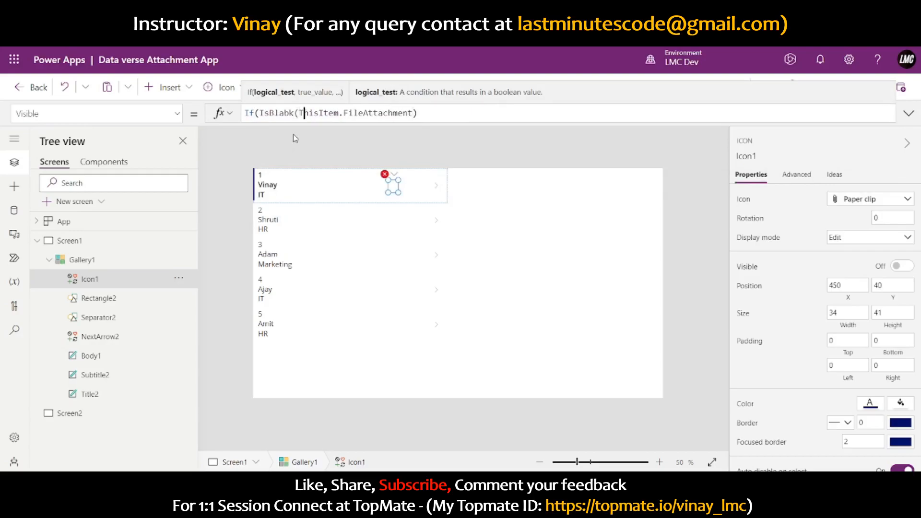
pyautogui.press('Left')
pyautogui.press('BackSpace')
pyautogui.press('BackSpace')
pyautogui.write('nk')
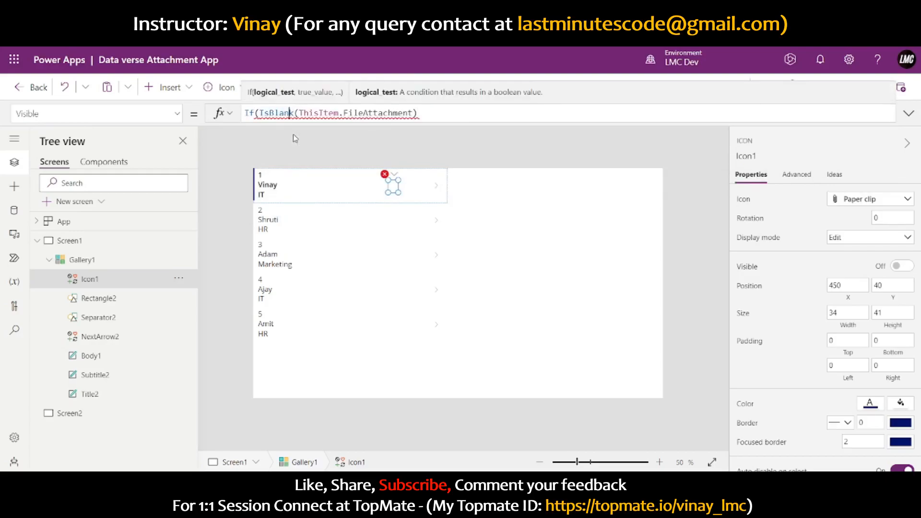
pyautogui.press('Right')
pyautogui.press('Right')
pyautogui.press('Right')
pyautogui.press('Right')
pyautogui.press('Right')
pyautogui.press('Right')
pyautogui.press('Right')
pyautogui.press('Right')
pyautogui.press('Right')
pyautogui.press('Right')
pyautogui.press('Right')
pyautogui.press('Right')
pyautogui.press('Right')
pyautogui.press('Right')
pyautogui.press('Right')
pyautogui.press('Right')
pyautogui.press('Right')
pyautogui.press('Right')
pyautogui.press('Right')
pyautogui.press('Right')
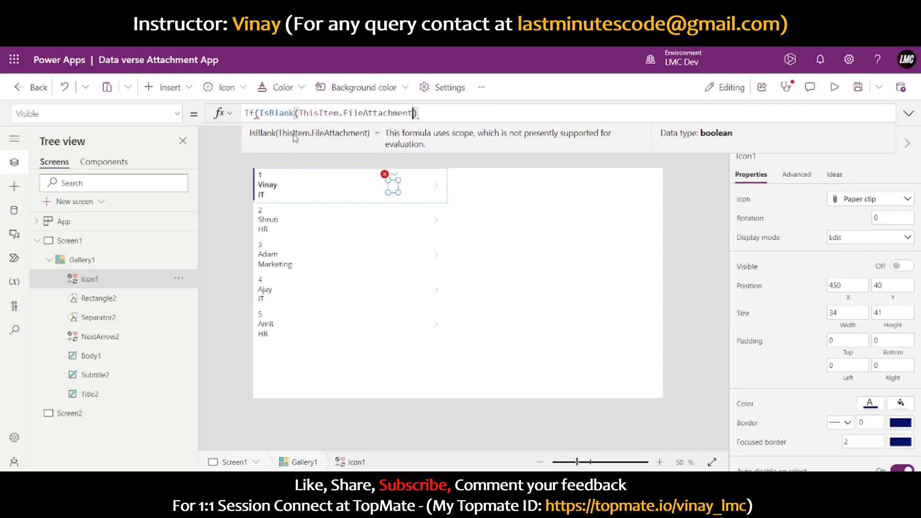
pyautogui.write('),false,true')
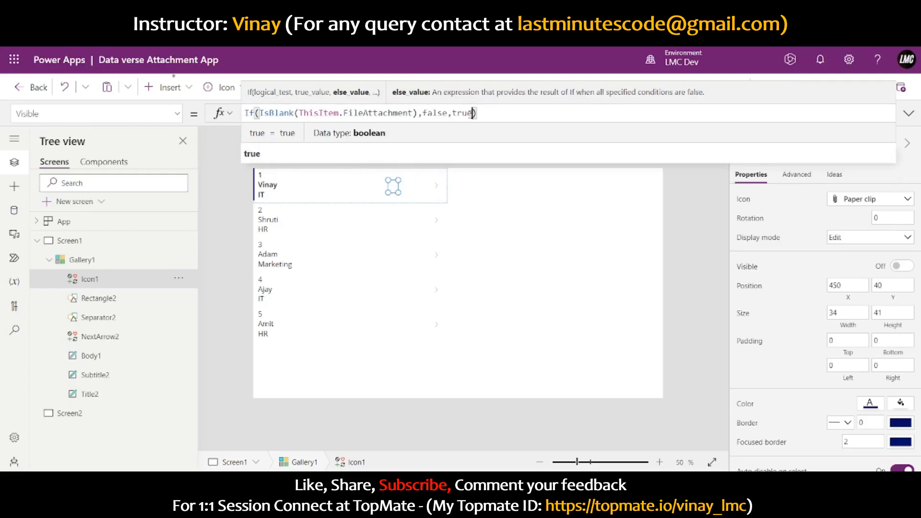
pyautogui.click(691, 218)
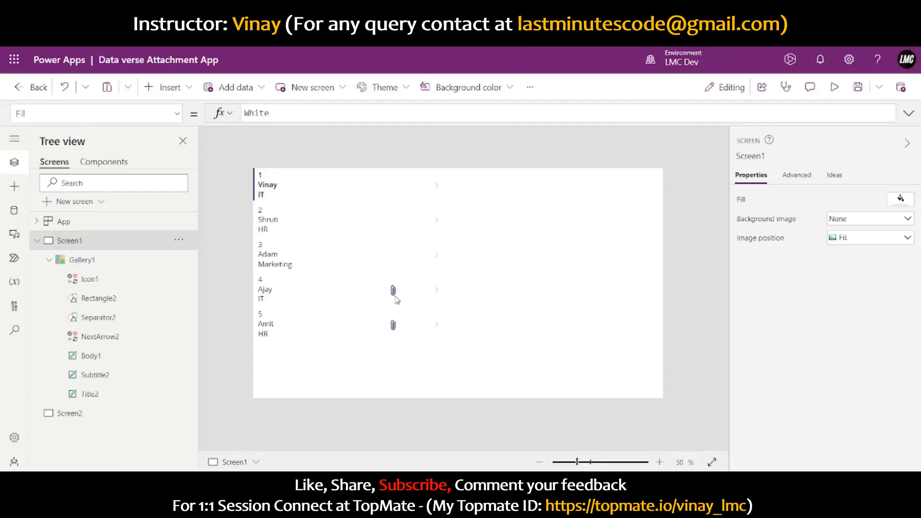
# Step: Reselect the paper clip icon and examine its Visible formula, including the IsBlank condition and the false result
pyautogui.click(395, 295)
pyautogui.click(393, 187)
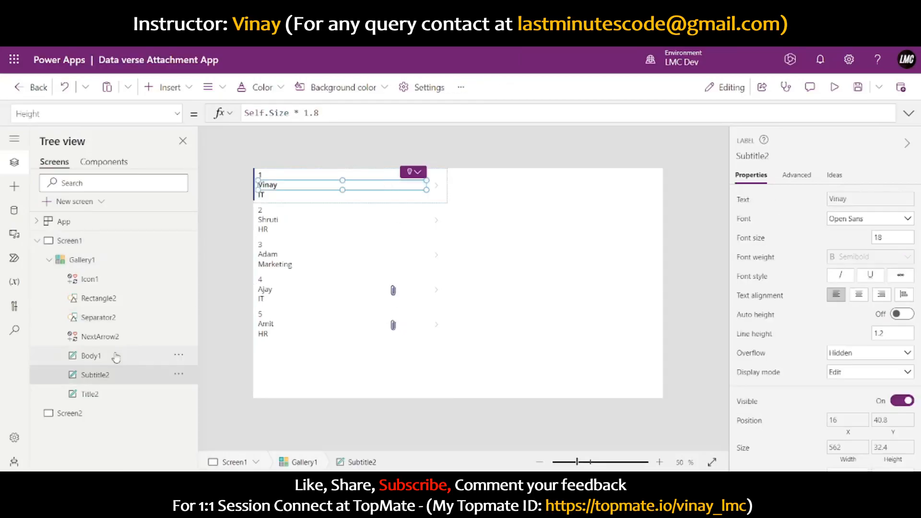
pyautogui.click(92, 282)
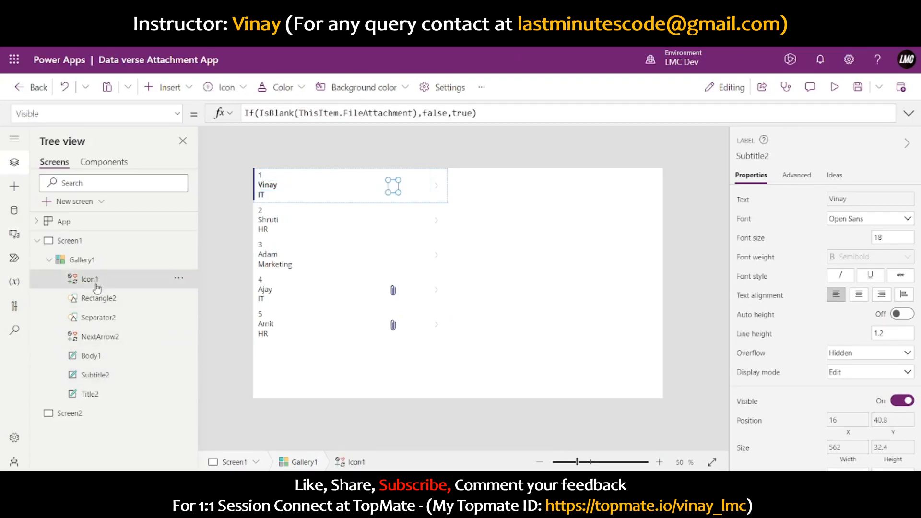
pyautogui.click(476, 113)
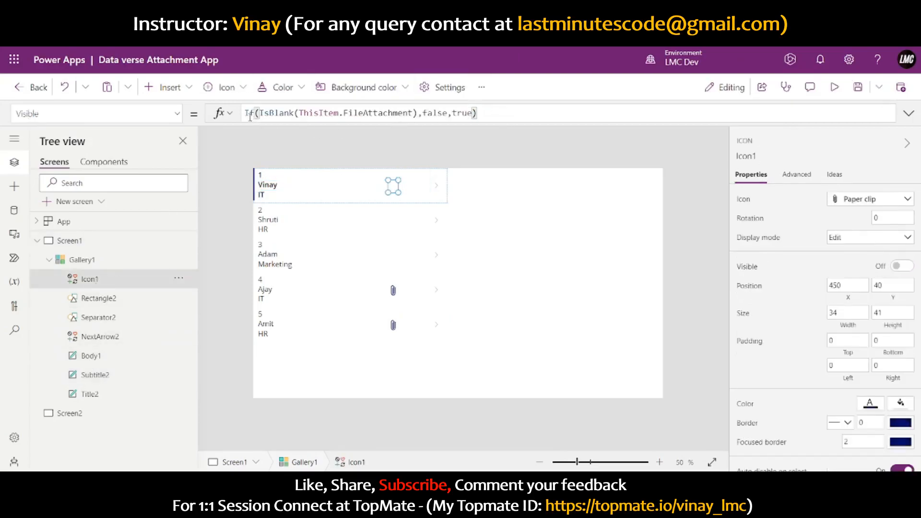
pyautogui.moveTo(477, 113); pyautogui.dragTo(245, 113)
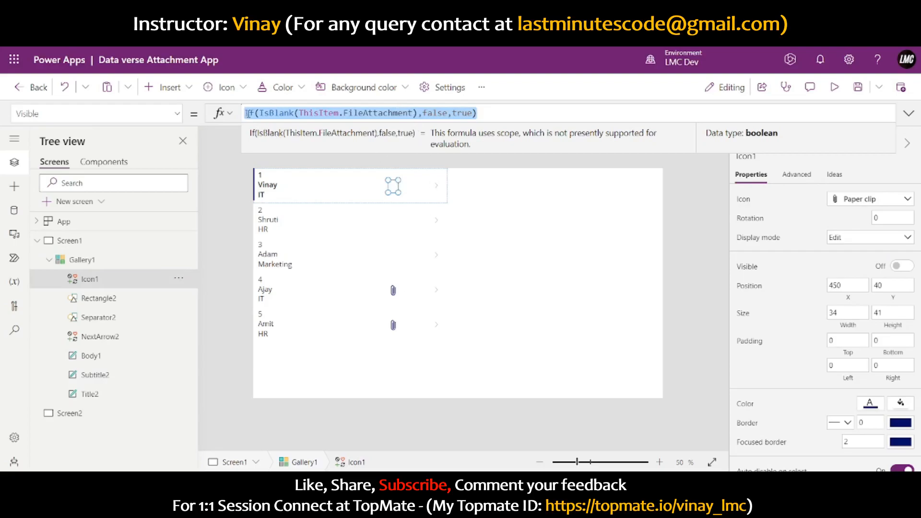
pyautogui.click(299, 113)
pyautogui.moveTo(299, 113); pyautogui.dragTo(418, 113)
pyautogui.doubleClick(431, 113)
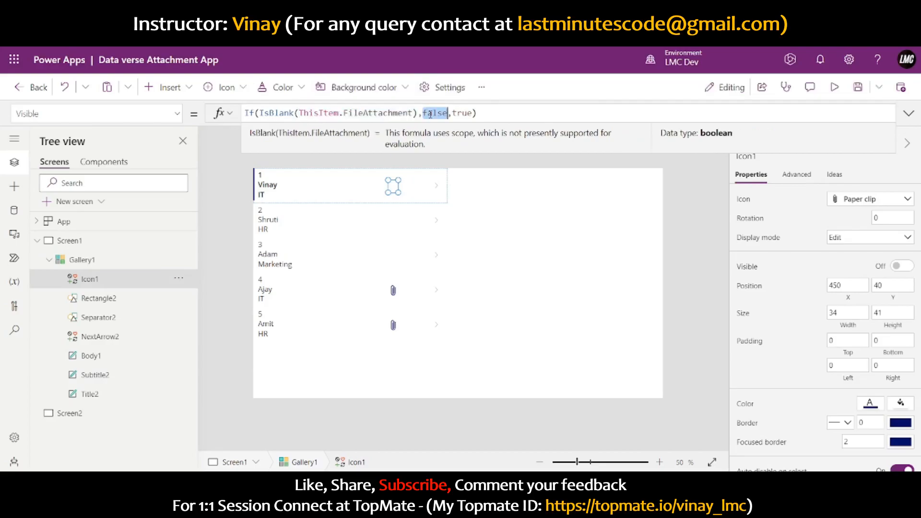
# Step: Examine the false and true results in the paper clip icon's Visible formula
pyautogui.click(416, 113)
pyautogui.doubleClick(435, 113)
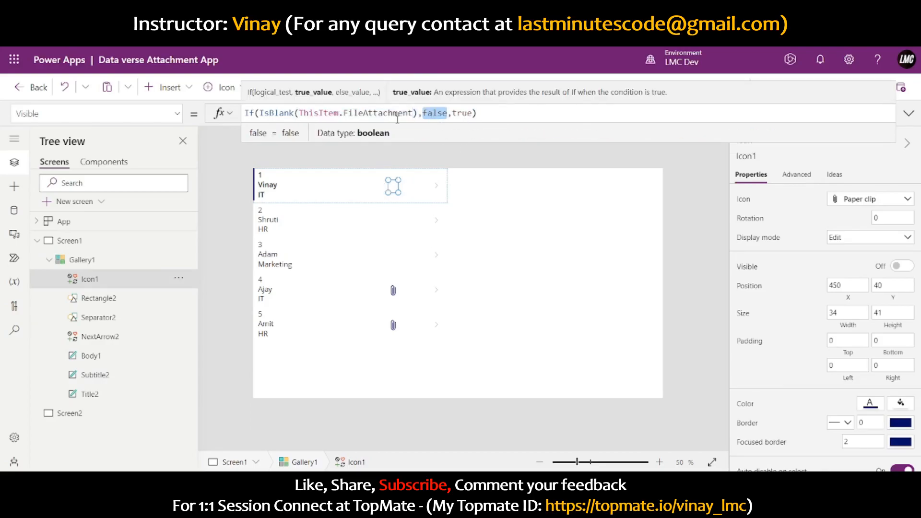
pyautogui.doubleClick(462, 113)
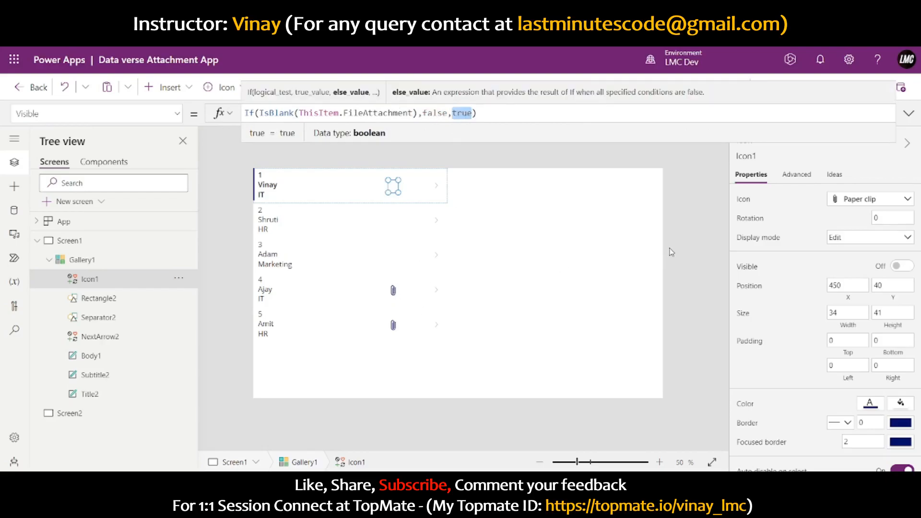
pyautogui.click(693, 229)
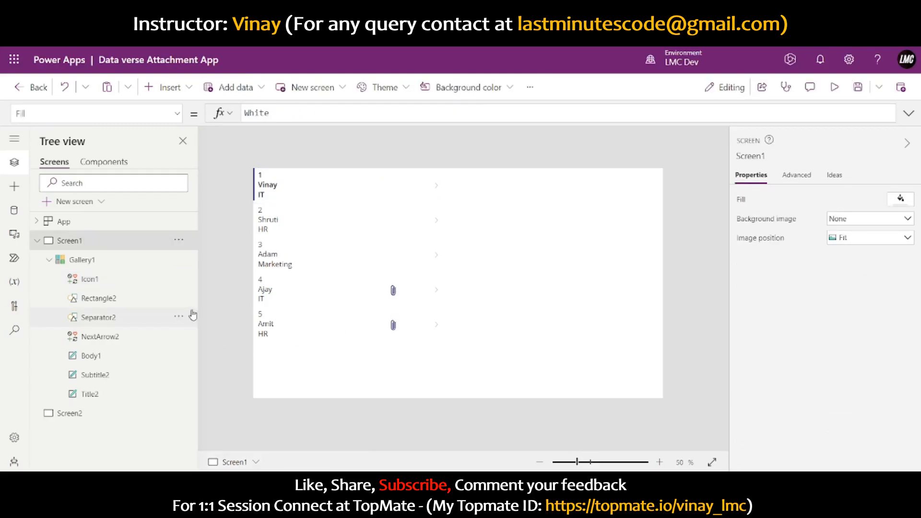
# Step: Shrink the gallery to about 636 wide and 660 high, starting at about Y 108, to free space above it
pyautogui.click(352, 349)
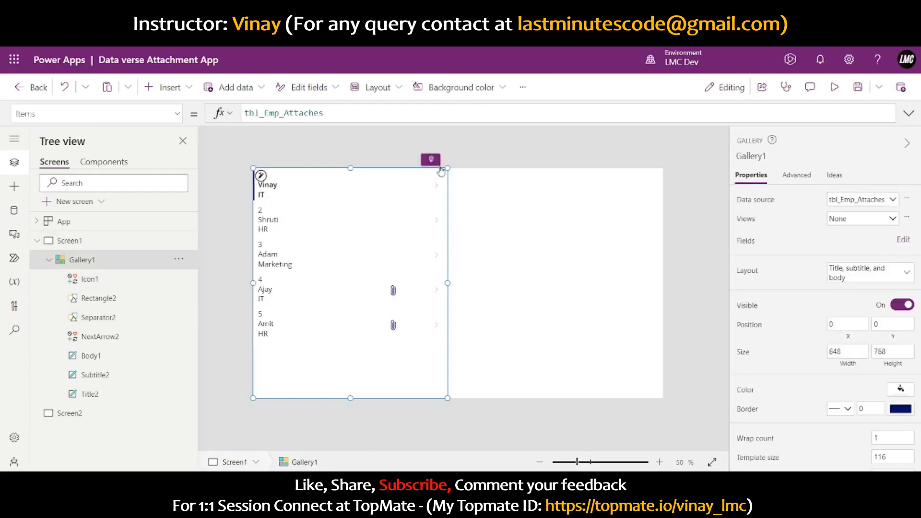
pyautogui.moveTo(448, 168); pyautogui.dragTo(444, 201)
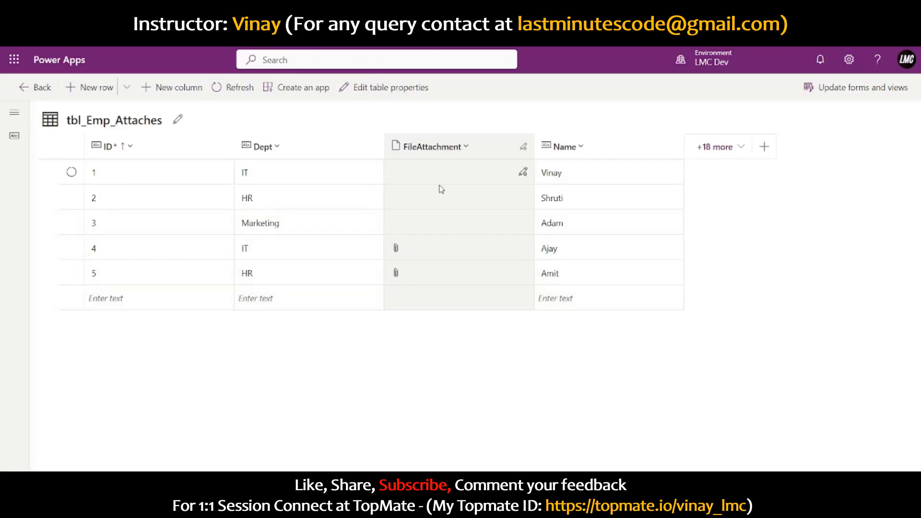
# Step: Switch to the tbl_Emp_Attaches table in Dataverse and check which rows have a file in the FileAttachment column
pyautogui.click(526, 175)
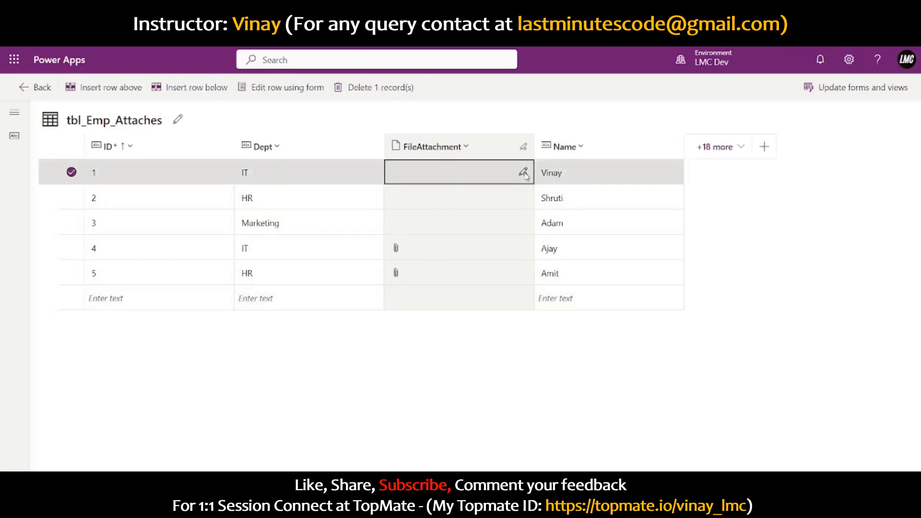
pyautogui.click(433, 206)
pyautogui.click(456, 226)
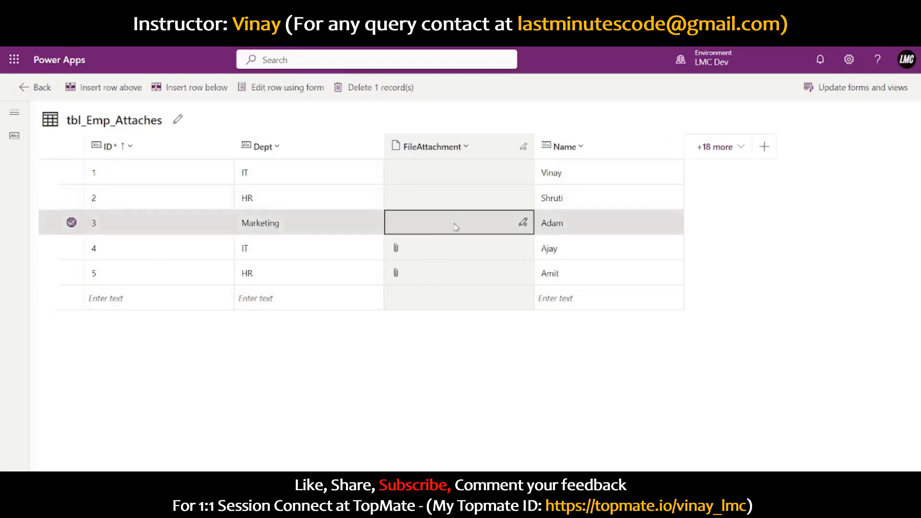
pyautogui.click(425, 291)
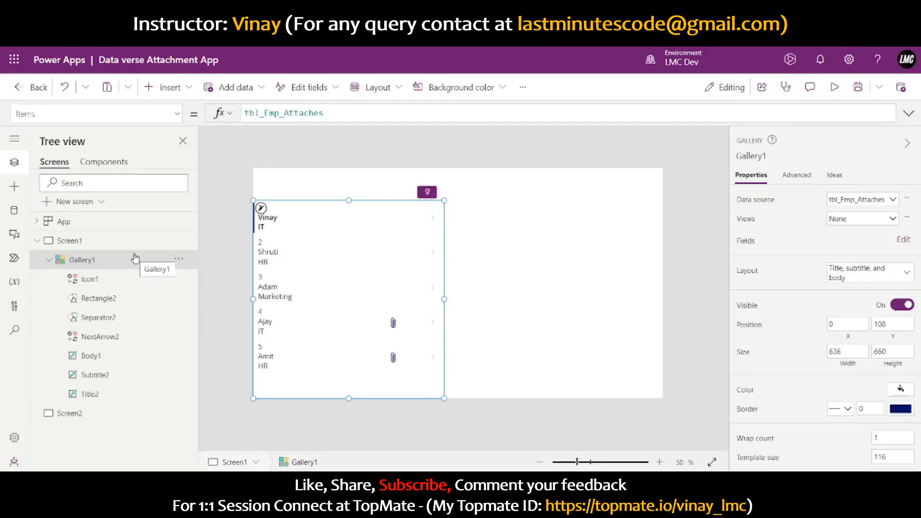
# Step: Return to the canvas app and insert an edit form beside the gallery, about 726 wide and 624 high at X 638, Y 144
pyautogui.click(186, 84)
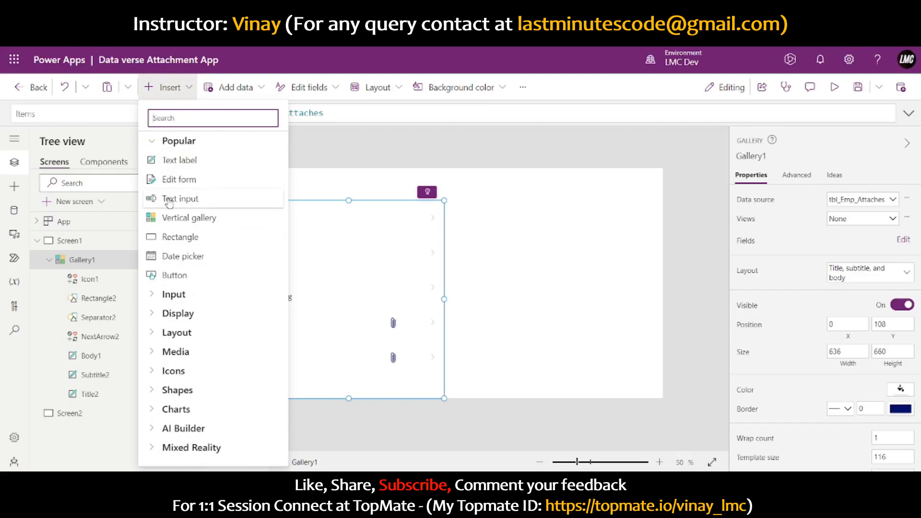
pyautogui.click(170, 182)
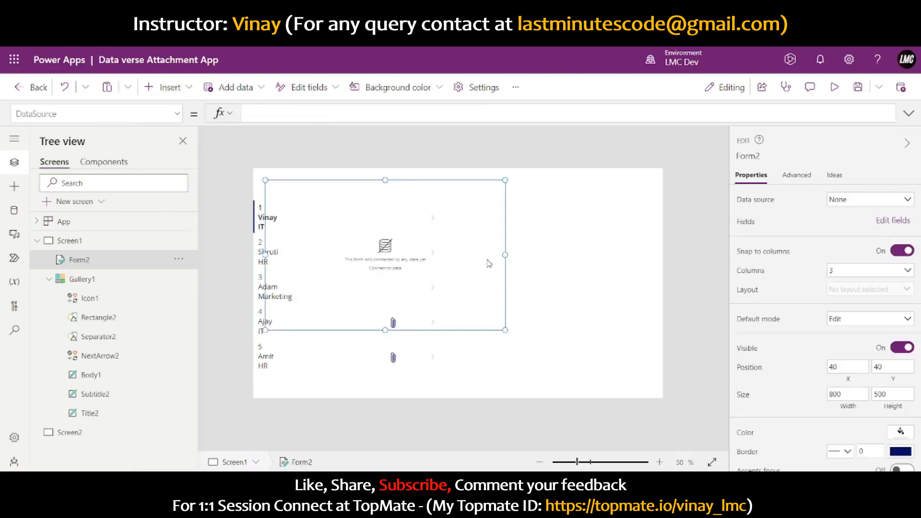
pyautogui.moveTo(462, 180); pyautogui.dragTo(510, 259)
pyautogui.moveTo(426, 245); pyautogui.dragTo(444, 211)
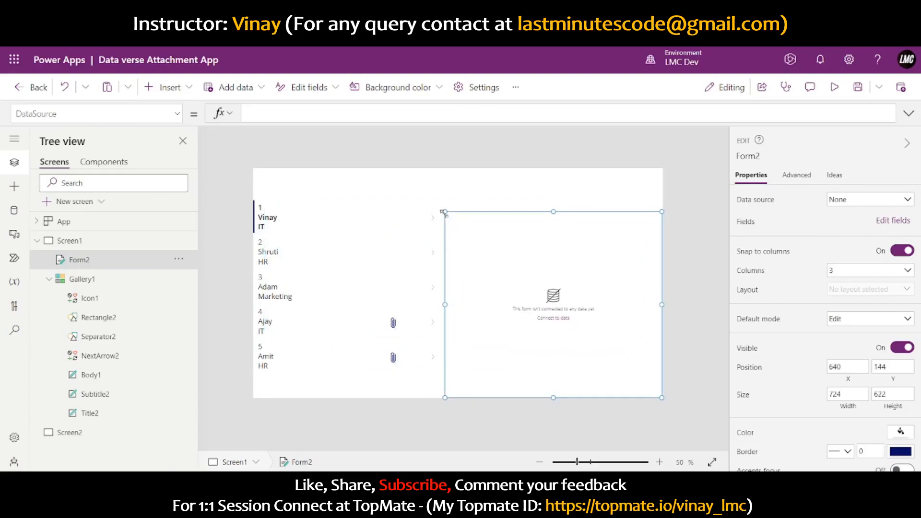
# Step: Connect the new form to the tbl_Emp_Attaches data source and remove its Created On field
pyautogui.click(845, 200)
pyautogui.click(791, 296)
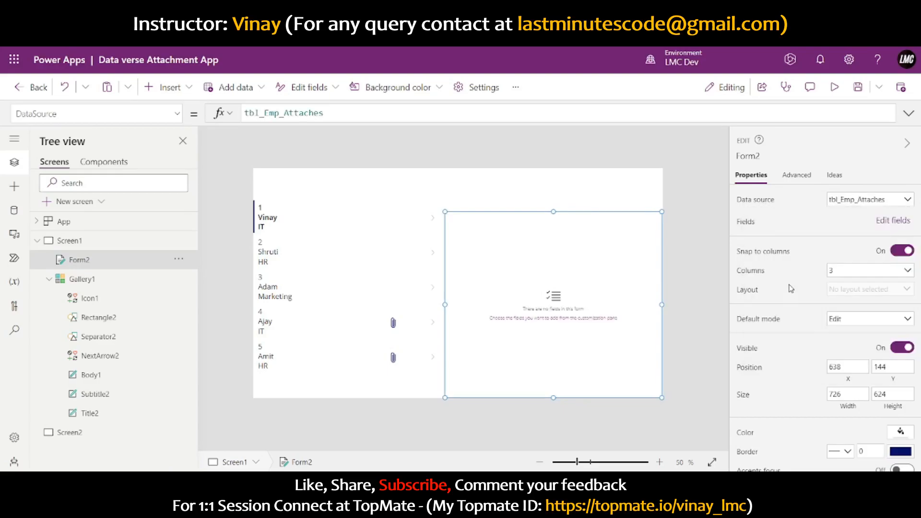
pyautogui.click(878, 221)
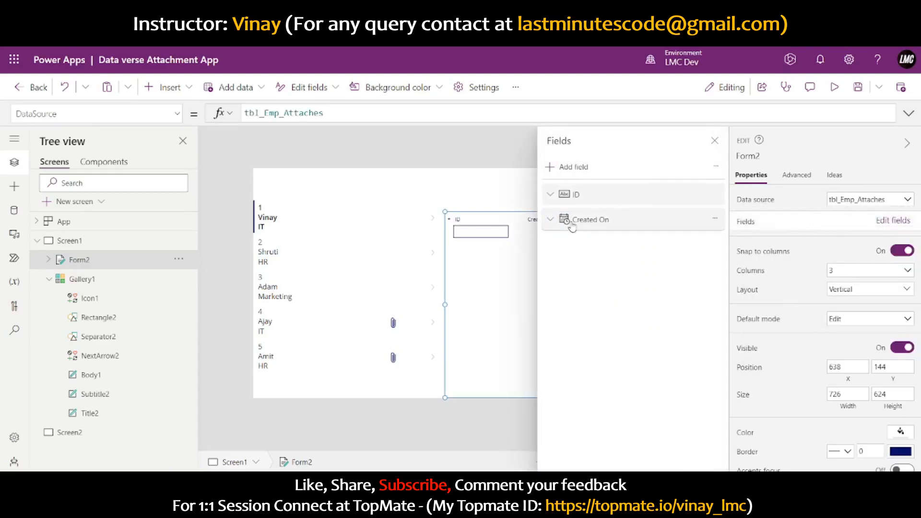
pyautogui.click(715, 219)
pyautogui.click(740, 282)
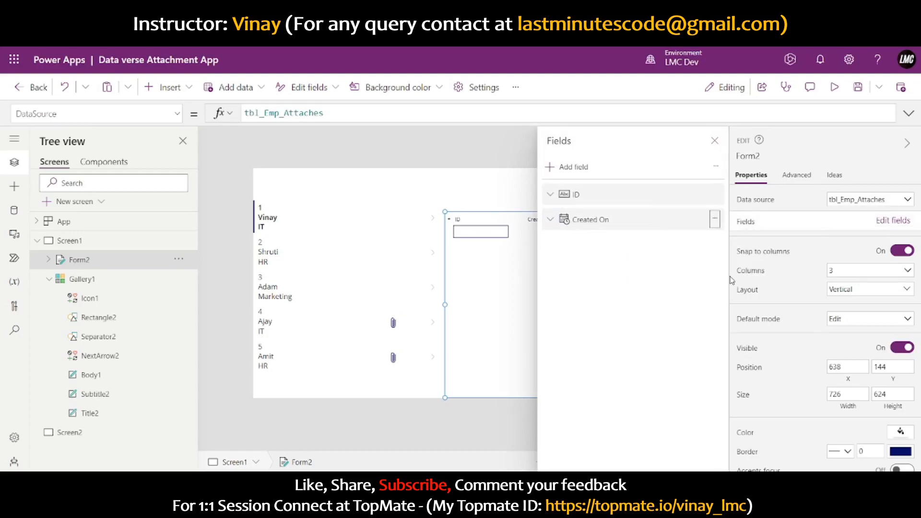
# Step: Add the Dept, Name and FileAttachment fields to the form
pyautogui.click(567, 169)
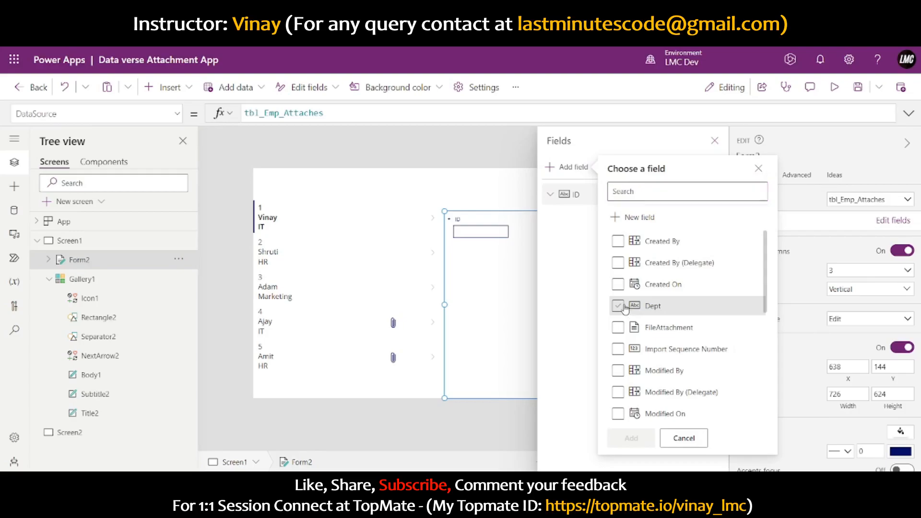
pyautogui.click(618, 306)
pyautogui.scroll(-1, 618, 331)
pyautogui.click(616, 378)
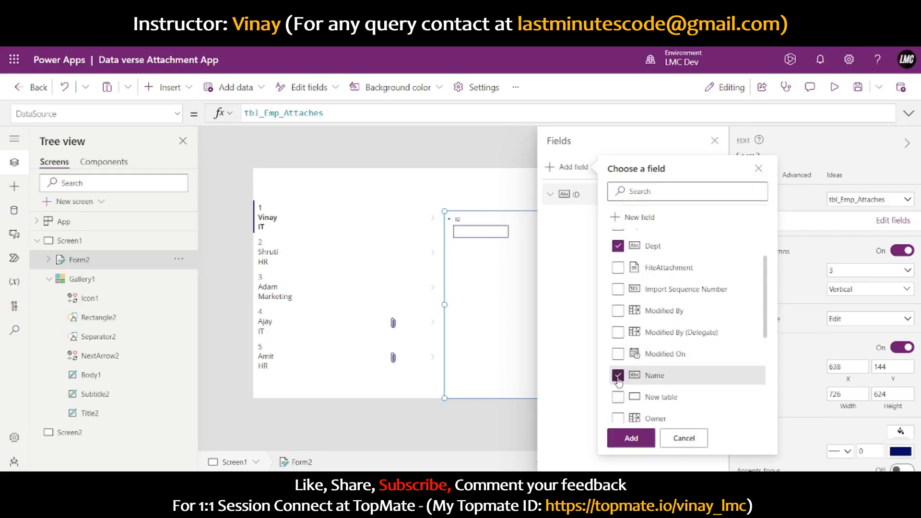
pyautogui.scroll(1, 622, 307)
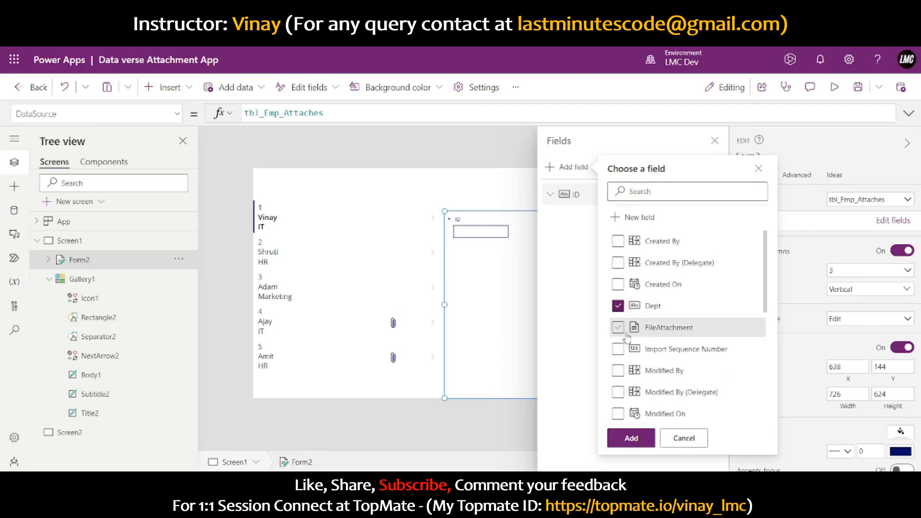
pyautogui.click(618, 328)
pyautogui.click(631, 440)
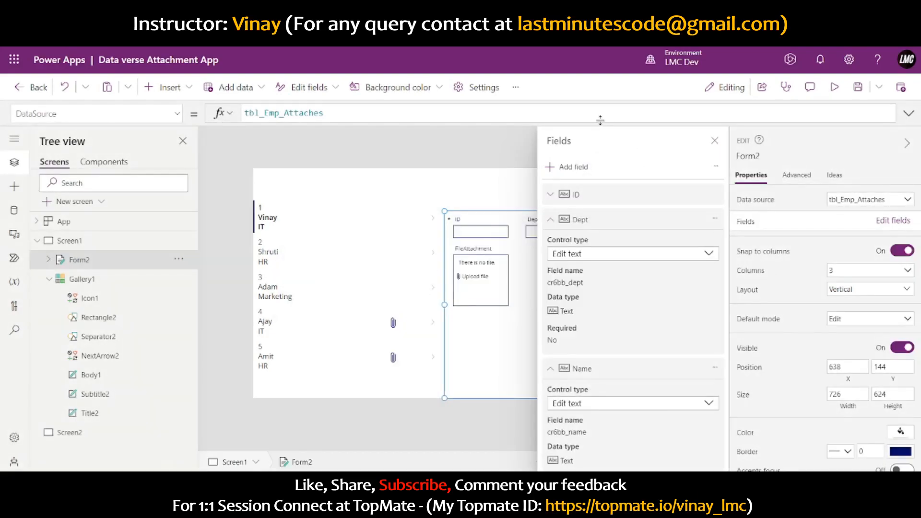
pyautogui.click(531, 179)
pyautogui.click(592, 268)
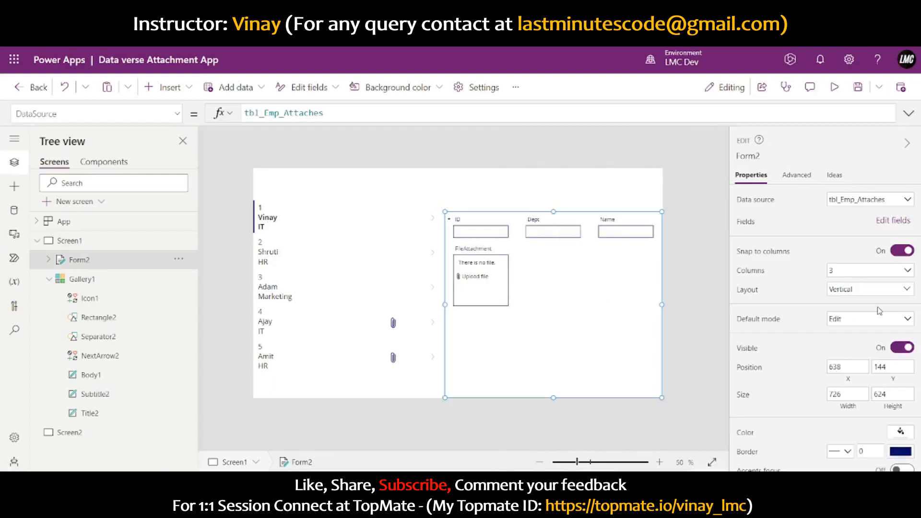
# Step: Set the form's layout to 2 columns
pyautogui.click(871, 270)
pyautogui.click(862, 299)
pyautogui.click(691, 266)
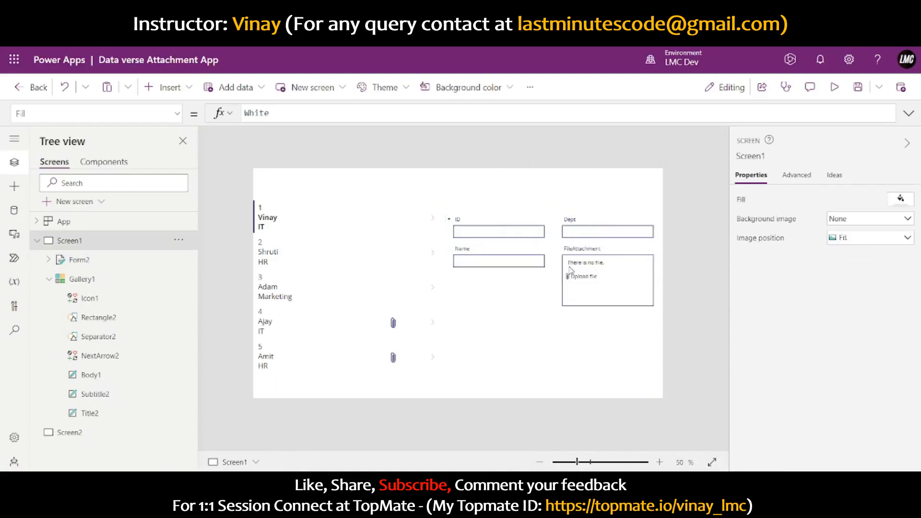
# Step: Preview the app to check how the form displays, and return to editing
pyautogui.click(570, 312)
pyautogui.click(556, 329)
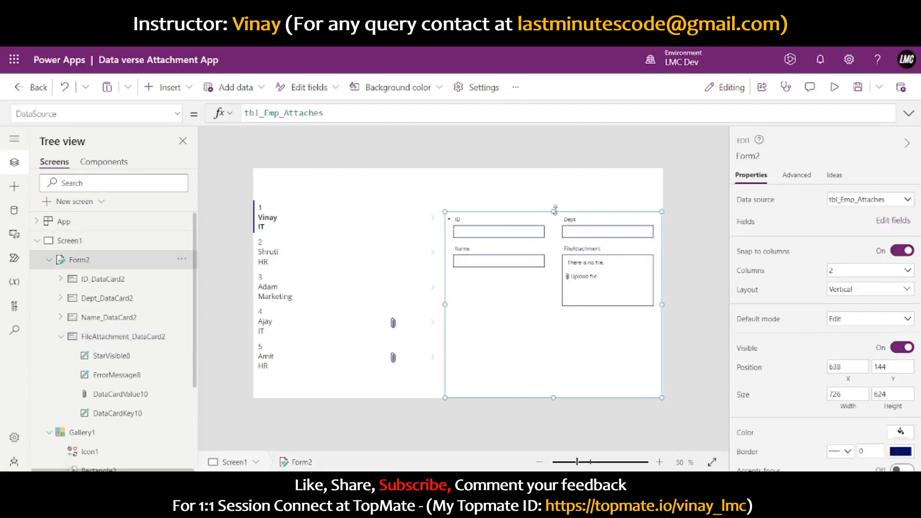
pyautogui.click(559, 229)
pyautogui.click(555, 319)
pyautogui.click(836, 92)
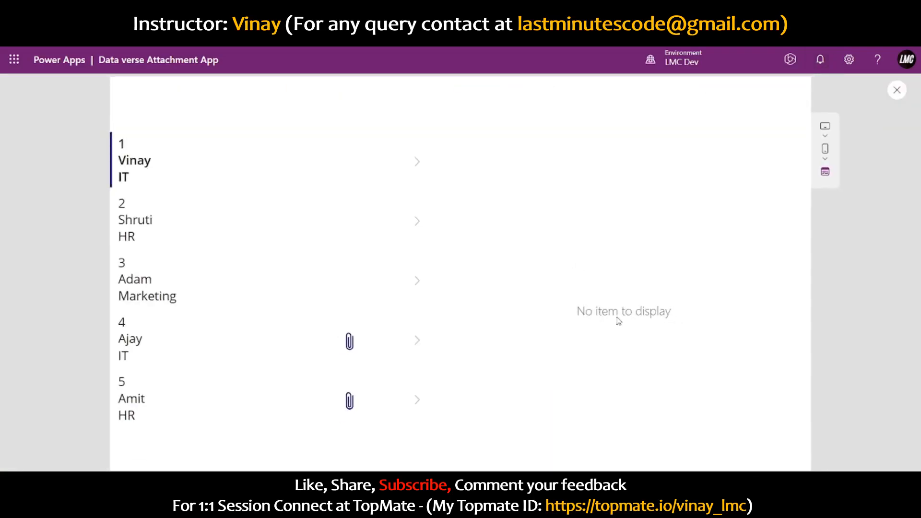
pyautogui.click(895, 91)
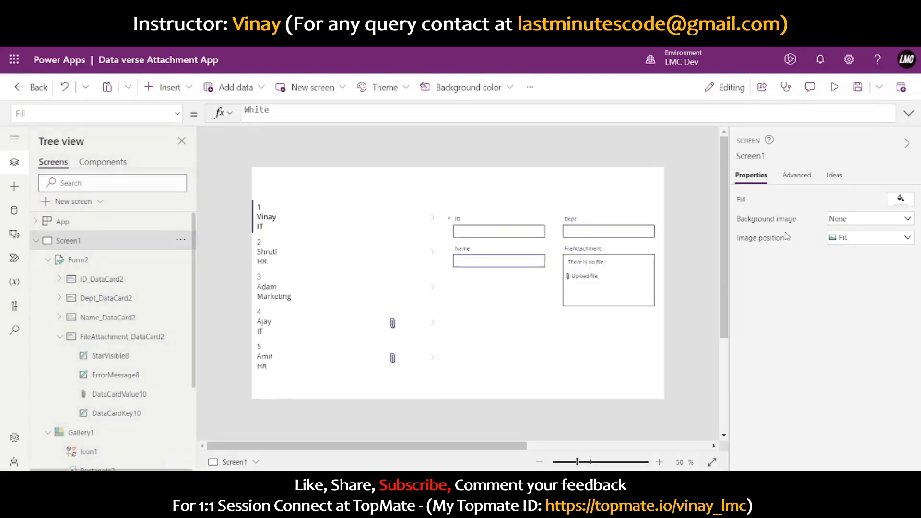
# Step: Set the form's default mode to New and preview the app to check the form
pyautogui.click(589, 329)
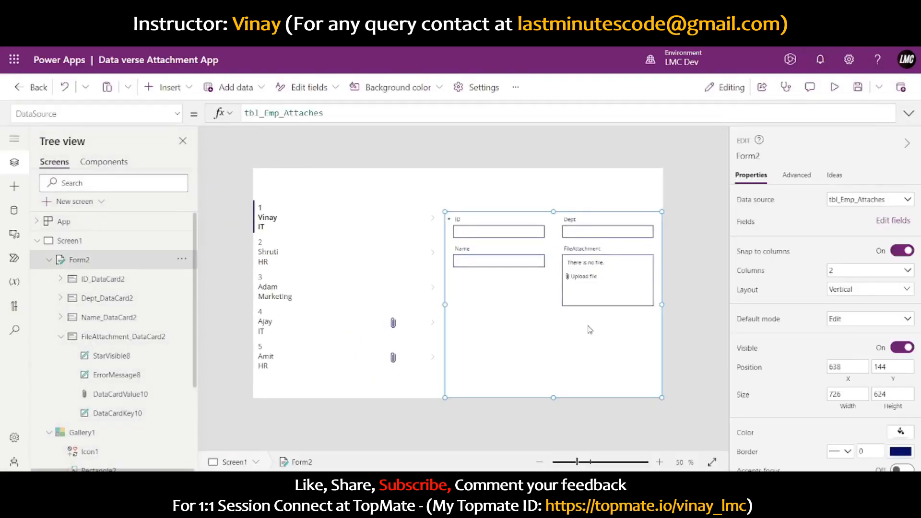
pyautogui.click(839, 322)
pyautogui.click(843, 349)
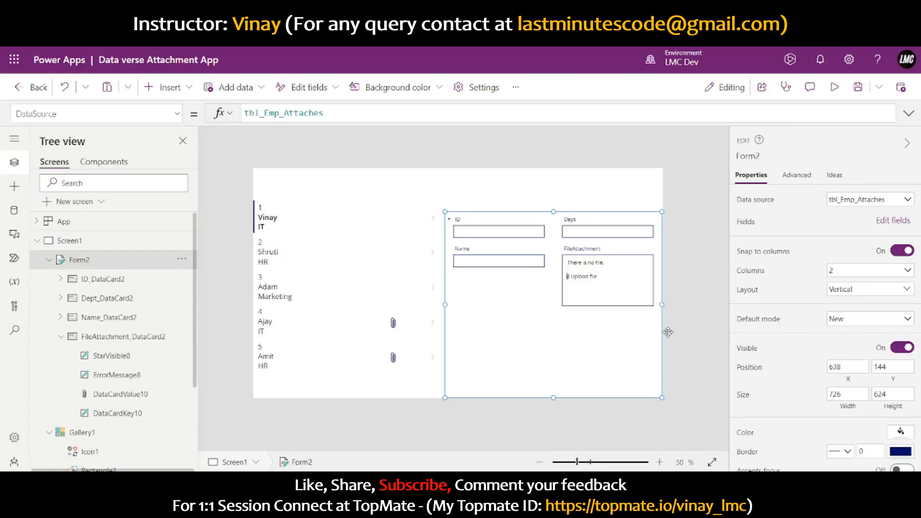
pyautogui.click(834, 87)
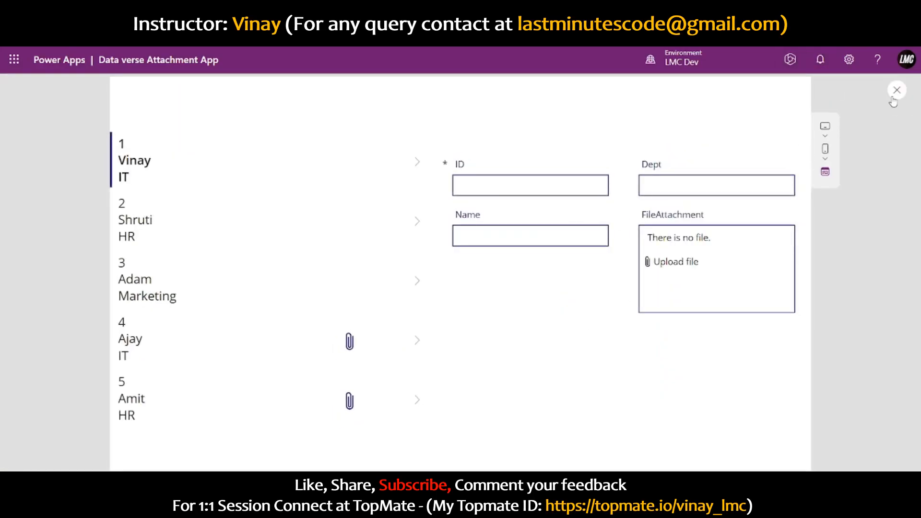
pyautogui.click(895, 92)
# Step: Insert a button below the form's fields, about 668 wide and 101 high at about X 681, Y 533
pyautogui.click(164, 87)
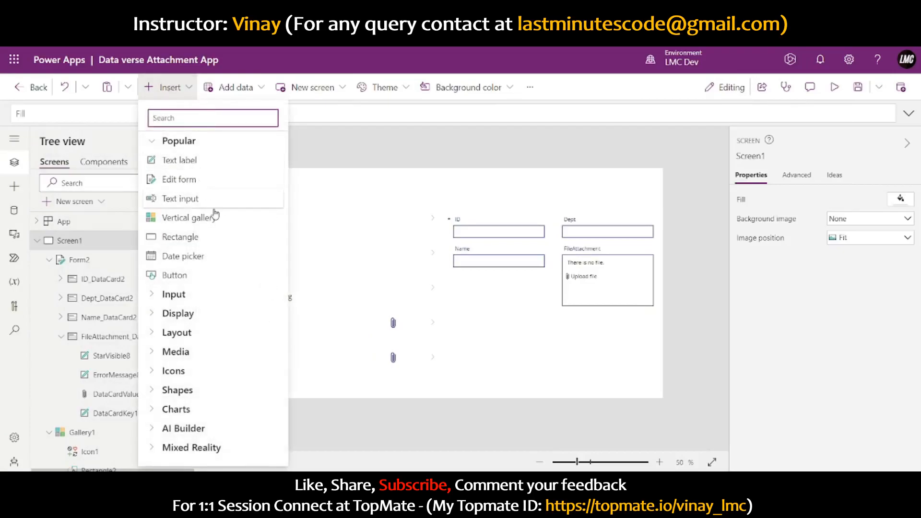
pyautogui.click(202, 276)
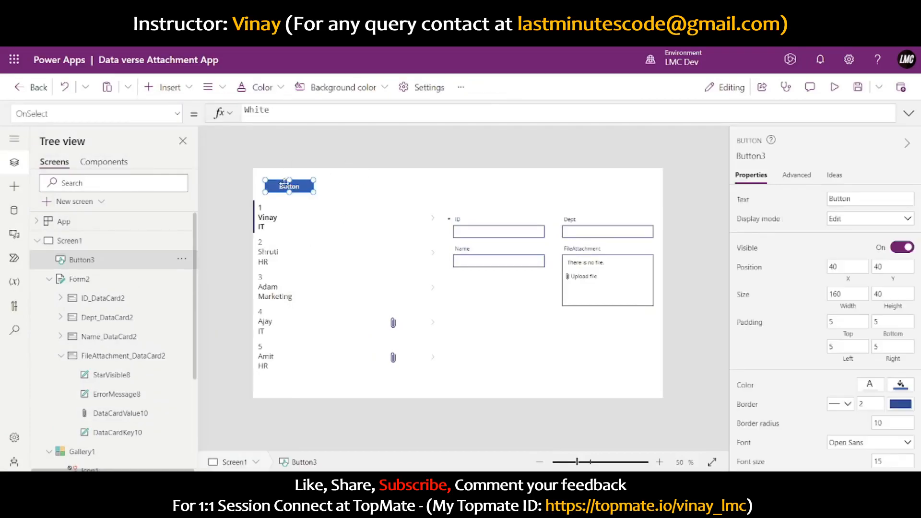
pyautogui.moveTo(290, 191); pyautogui.dragTo(289, 264)
pyautogui.moveTo(315, 223); pyautogui.dragTo(470, 222)
pyautogui.moveTo(399, 211); pyautogui.dragTo(621, 367)
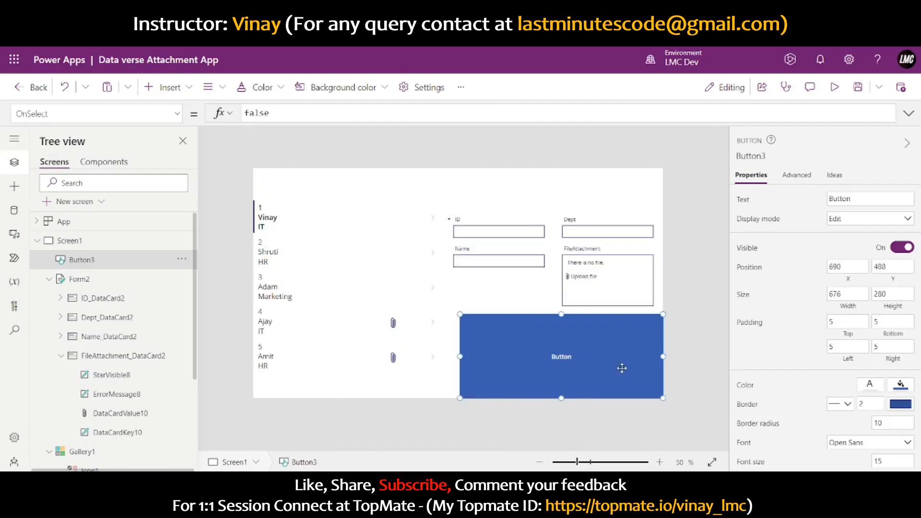
pyautogui.moveTo(459, 314); pyautogui.dragTo(456, 363)
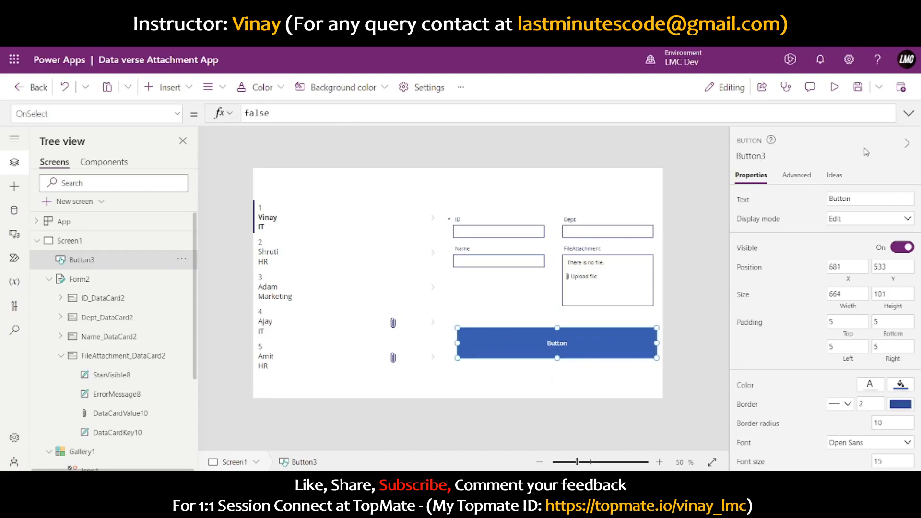
# Step: Change the new button's text to Submit Form
pyautogui.moveTo(855, 198); pyautogui.dragTo(808, 200)
pyautogui.write('Submit Form')
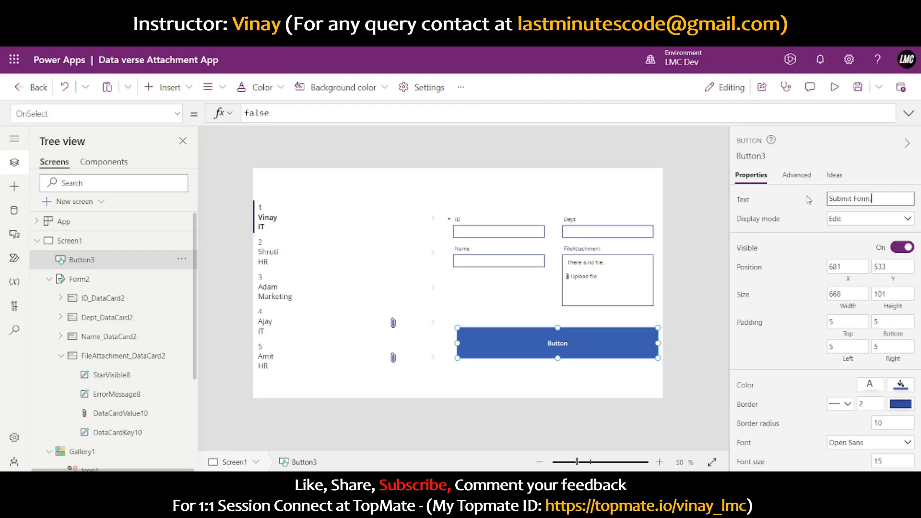
pyautogui.click(869, 169)
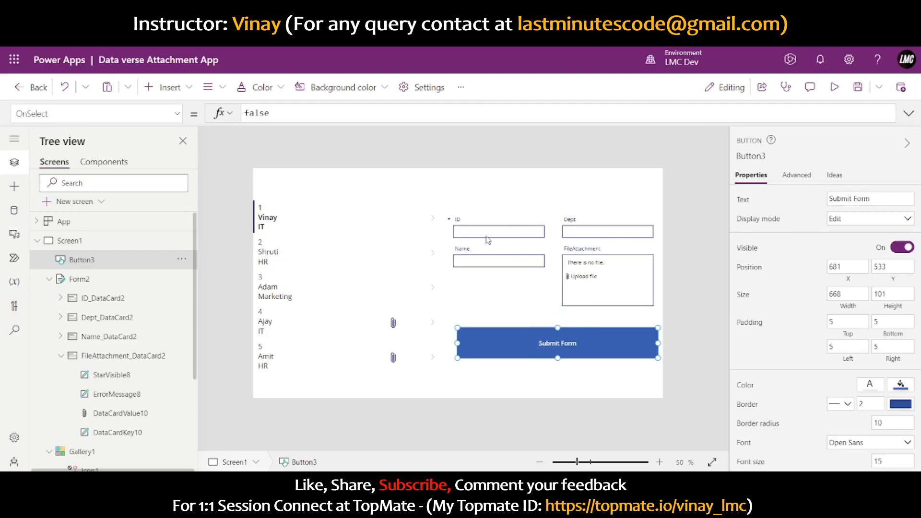
# Step: Replace the Submit Form button's OnSelect formula with SubmitForm(Form2)
pyautogui.click(315, 110)
pyautogui.doubleClick(262, 110)
pyautogui.write('Submi')
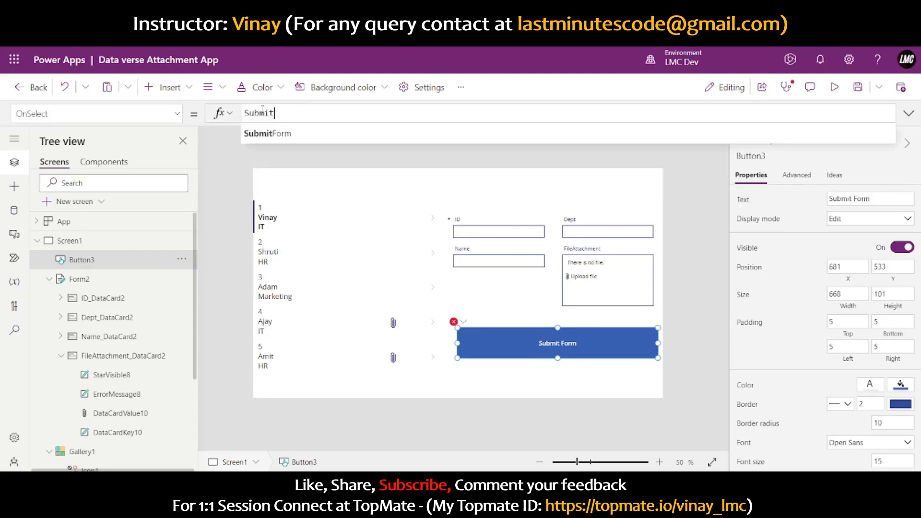
pyautogui.write('t')
pyautogui.press('Tab')
pyautogui.write('Form')
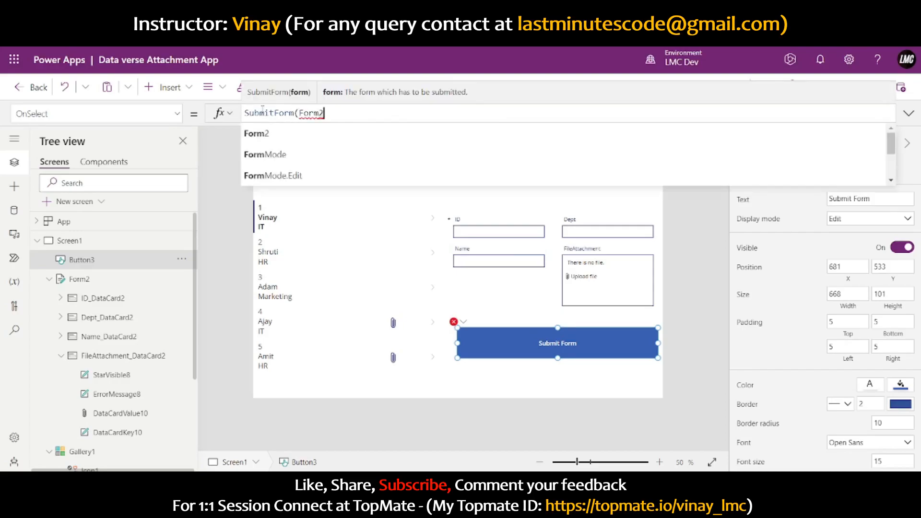
pyautogui.write('2)')
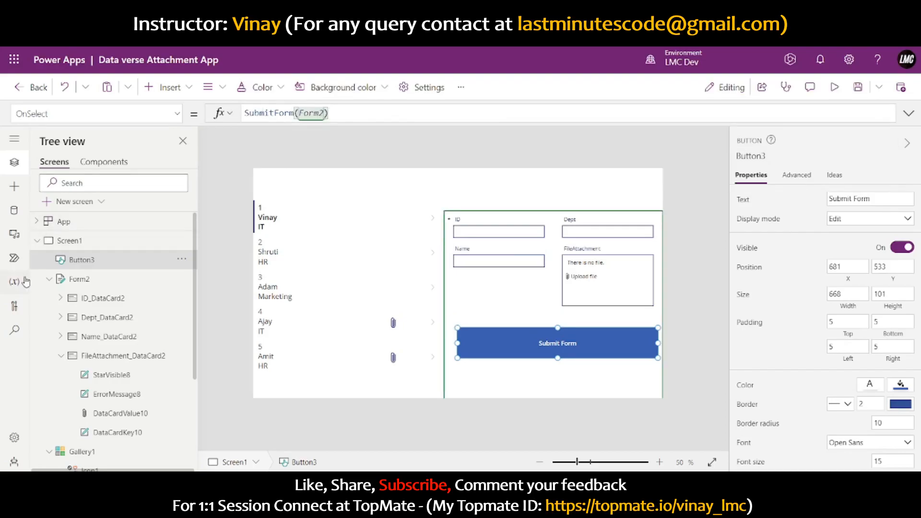
# Step: Insert a text label as a full-width header across the top of the screen, about 1366 wide and 108 high at X 0, Y 0
pyautogui.click(89, 285)
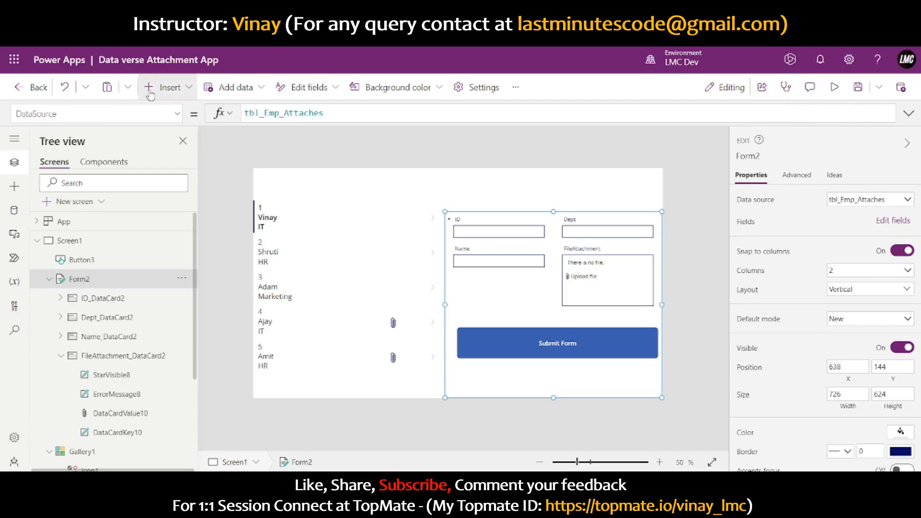
pyautogui.click(166, 87)
pyautogui.press('Escape')
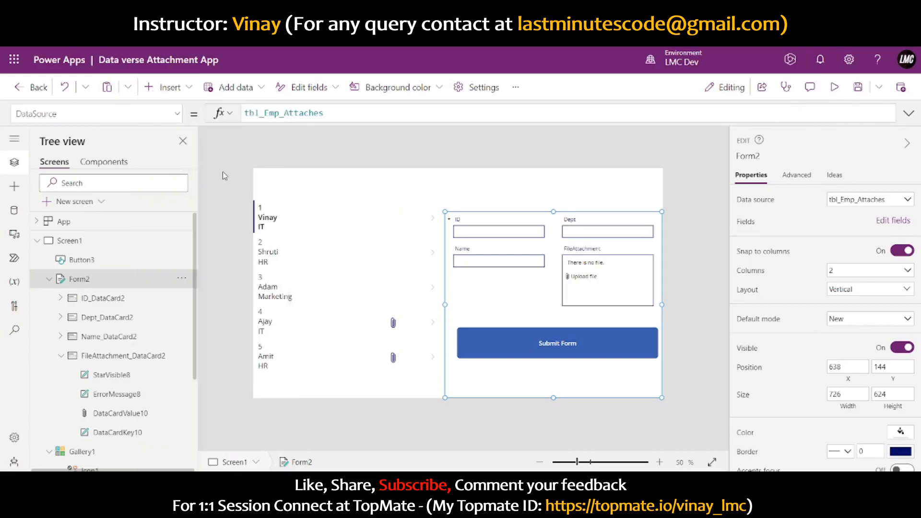
pyautogui.moveTo(265, 179); pyautogui.dragTo(253, 168)
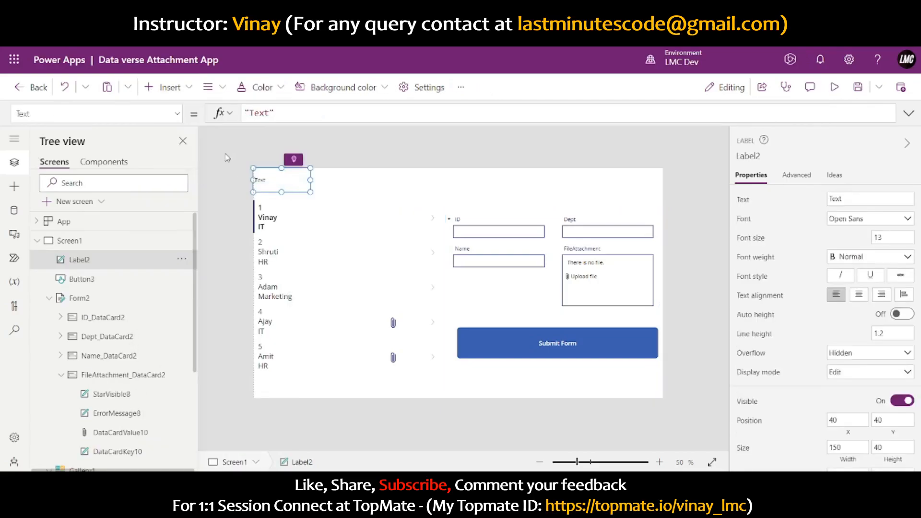
pyautogui.click(313, 193)
pyautogui.click(288, 185)
pyautogui.moveTo(311, 192); pyautogui.dragTo(663, 201)
# Step: Centre the header label's text and set its font size to 24
pyautogui.click(859, 294)
pyautogui.click(878, 237)
pyautogui.write('24')
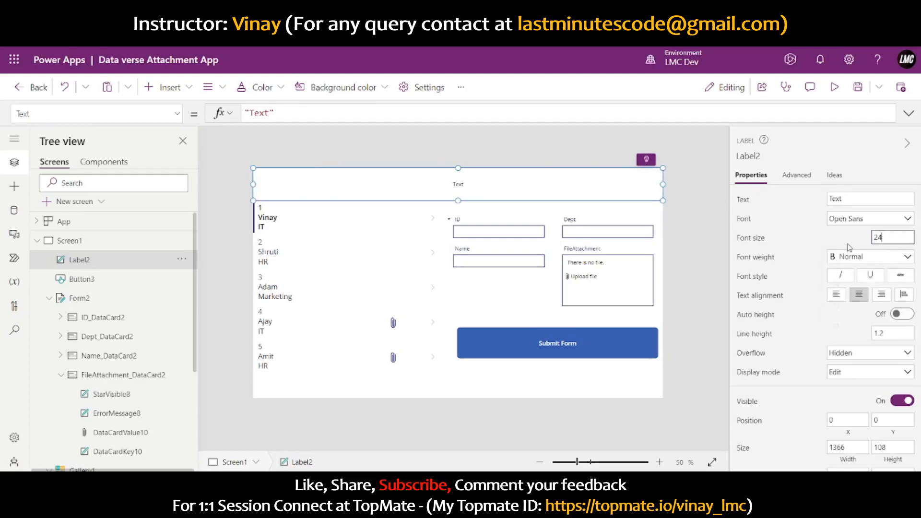
pyautogui.press('Return')
# Step: Change the header label's text to Saving Attachment to Dataverse table
pyautogui.click(828, 198)
pyautogui.write('Saving A')
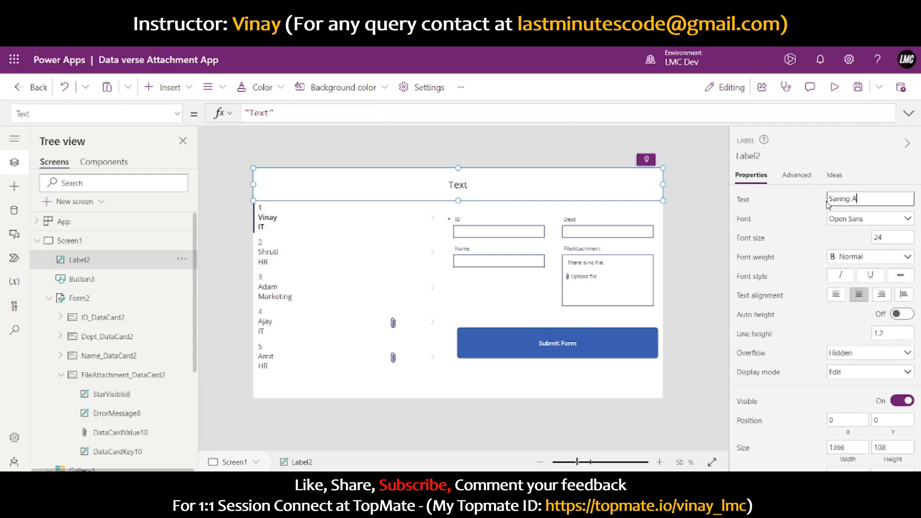
pyautogui.write('ttachment to Dataverse ta')
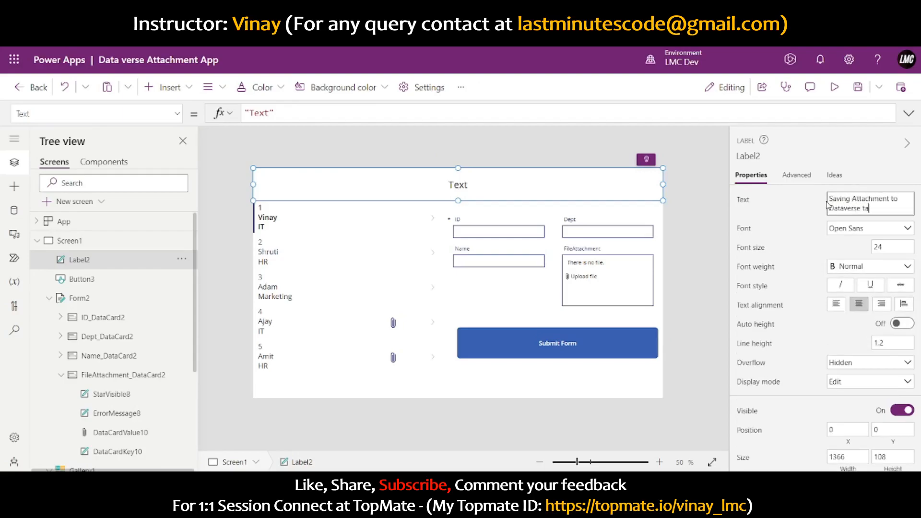
pyautogui.click(826, 339)
# Step: Give the header label a dark red fill and white text colour
pyautogui.scroll(-4, 890, 321)
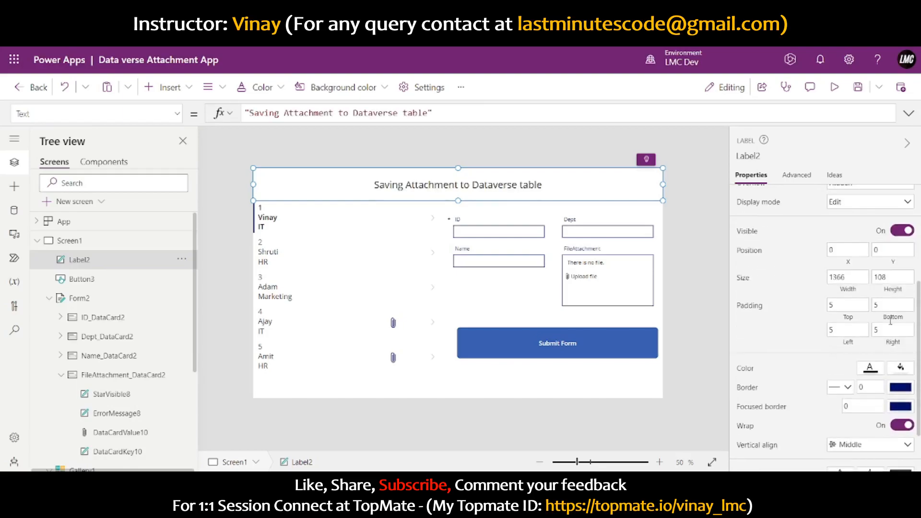
pyautogui.click(903, 371)
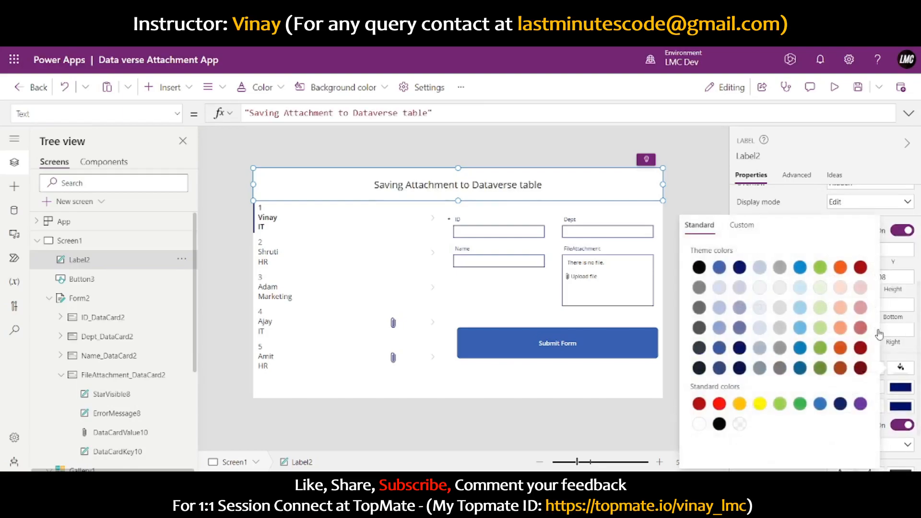
pyautogui.click(860, 267)
pyautogui.click(869, 370)
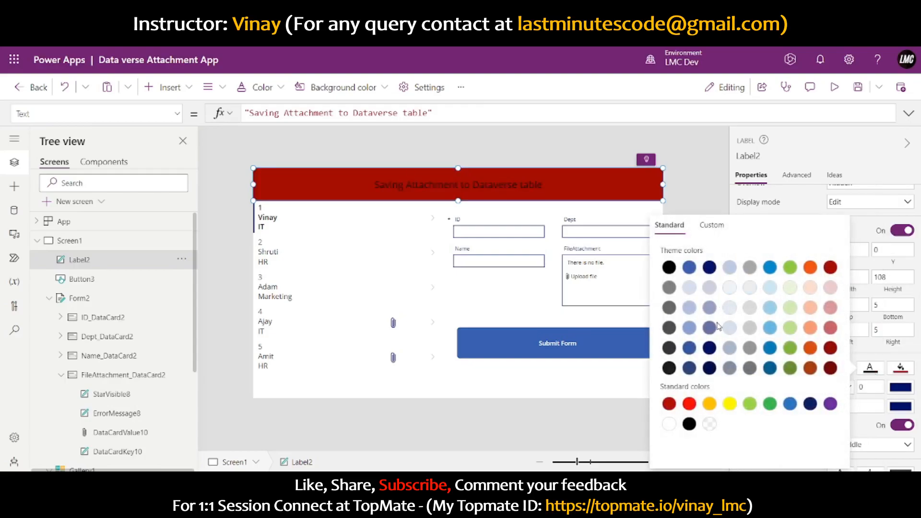
pyautogui.click(669, 424)
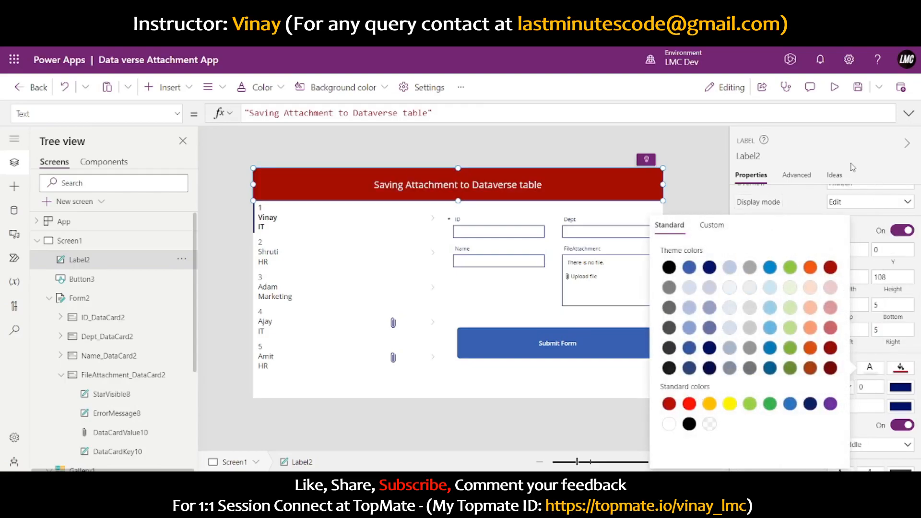
# Step: Set the header label's font weight to Bold
pyautogui.scroll(4, 867, 262)
pyautogui.click(867, 263)
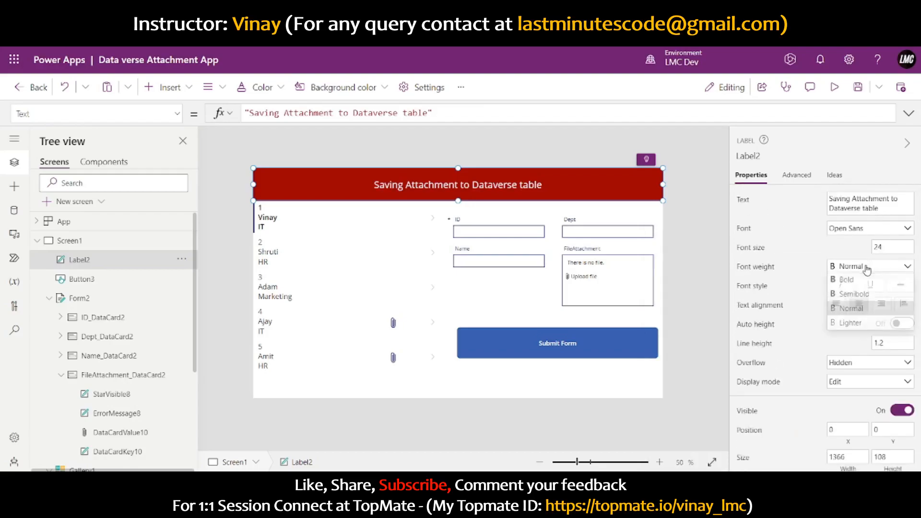
pyautogui.click(850, 281)
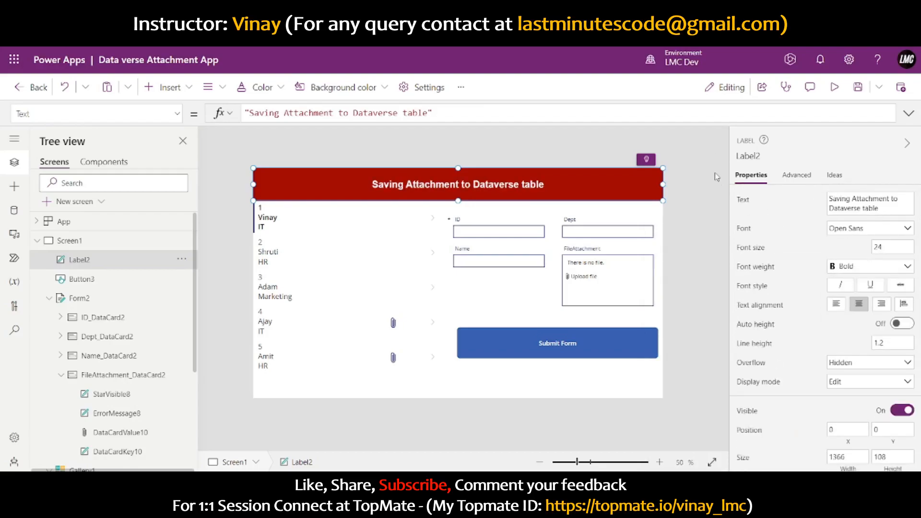
# Step: Preview the app to check the header, gallery and form, and return to editing
pyautogui.click(659, 221)
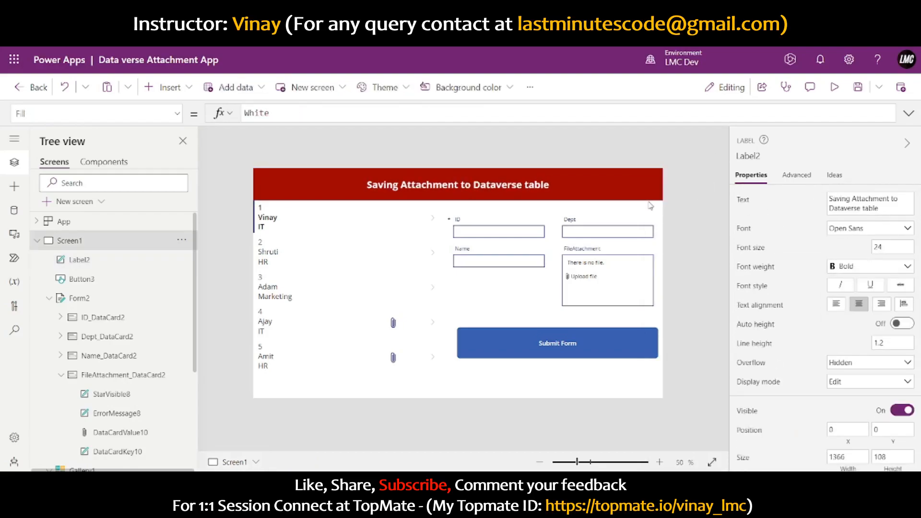
pyautogui.click(834, 87)
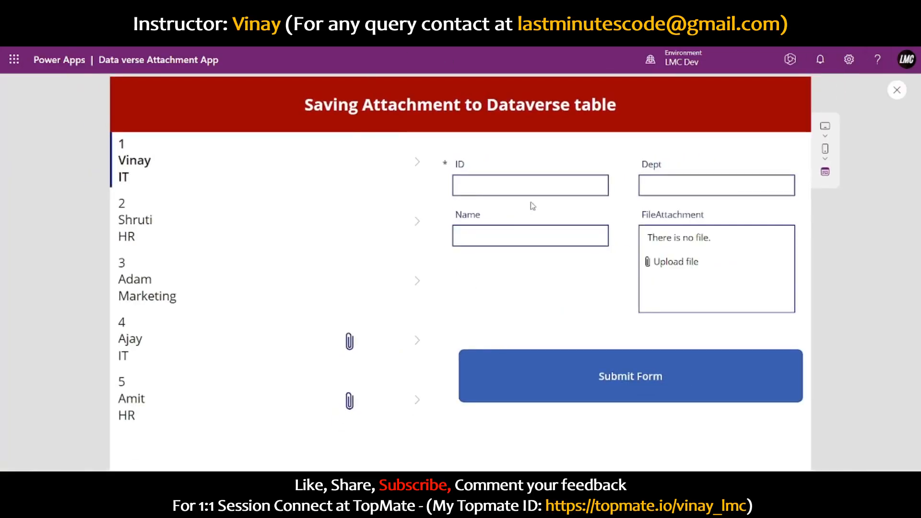
pyautogui.click(897, 90)
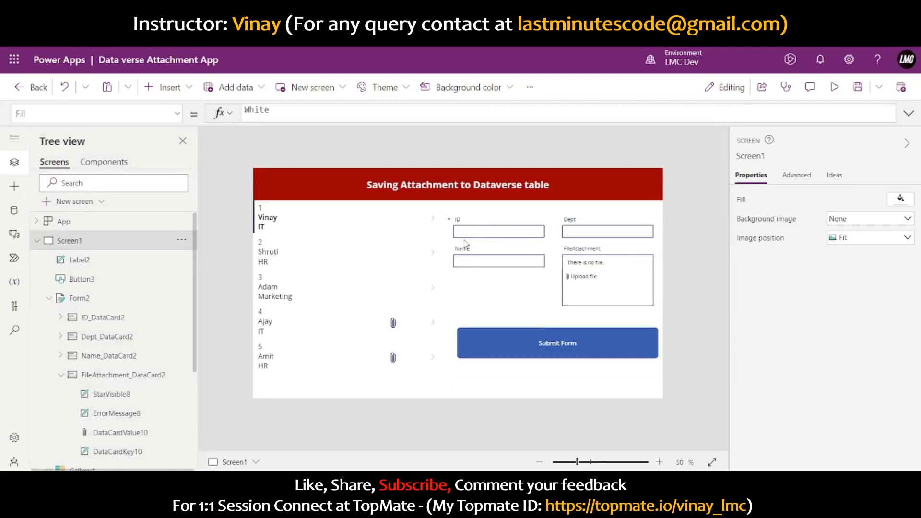
# Step: Unlock the form's ID data card so its properties can be changed
pyautogui.click(492, 228)
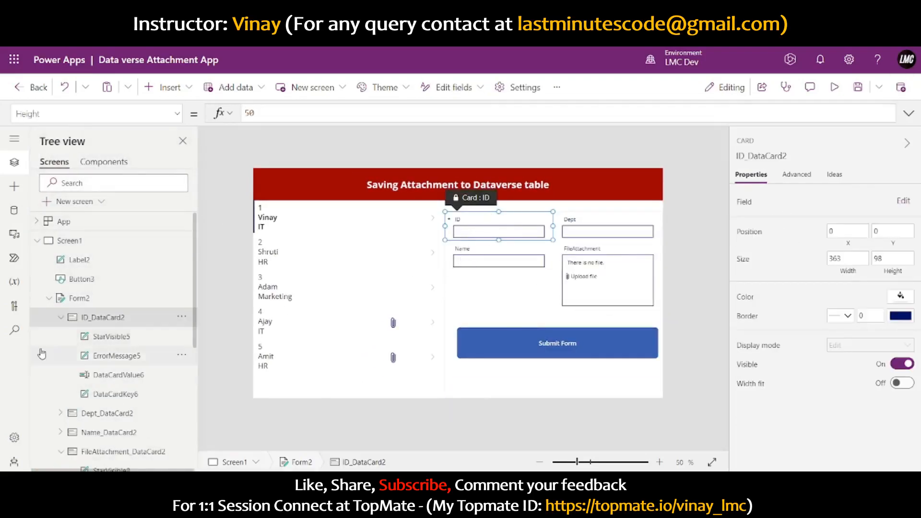
pyautogui.click(60, 317)
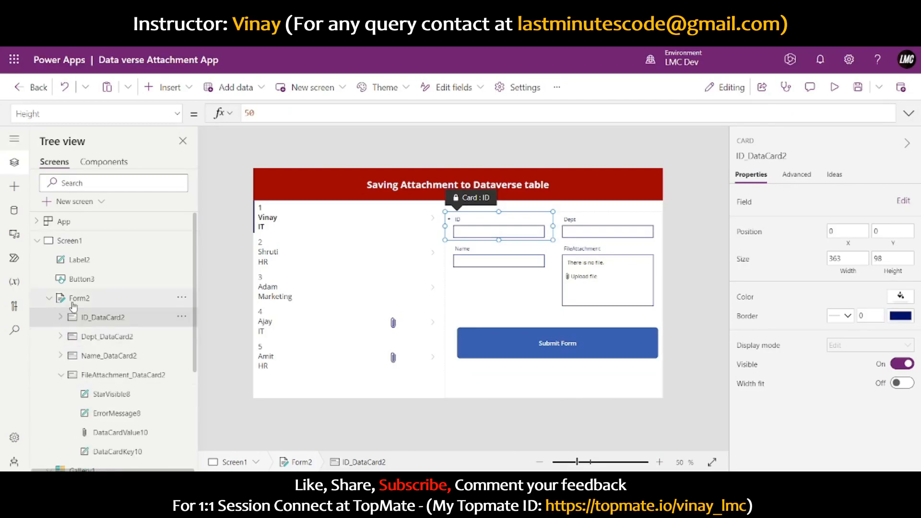
pyautogui.click(73, 304)
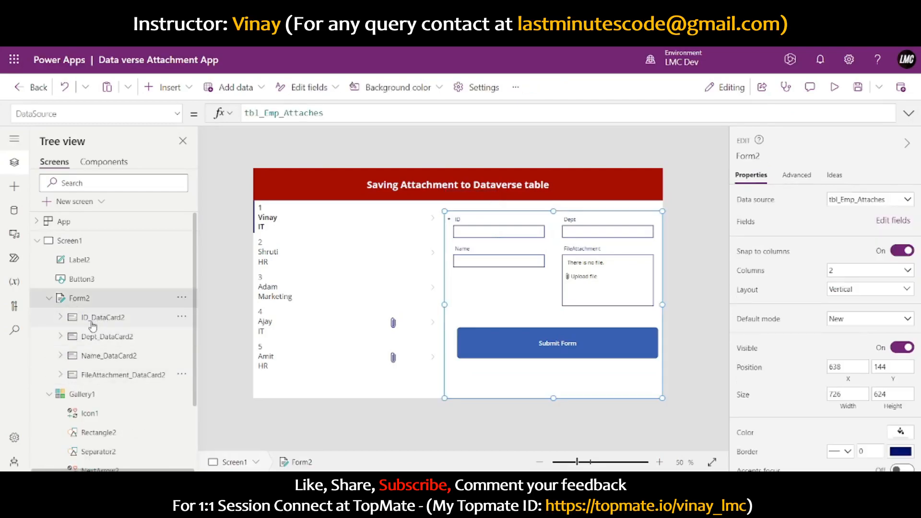
pyautogui.click(96, 318)
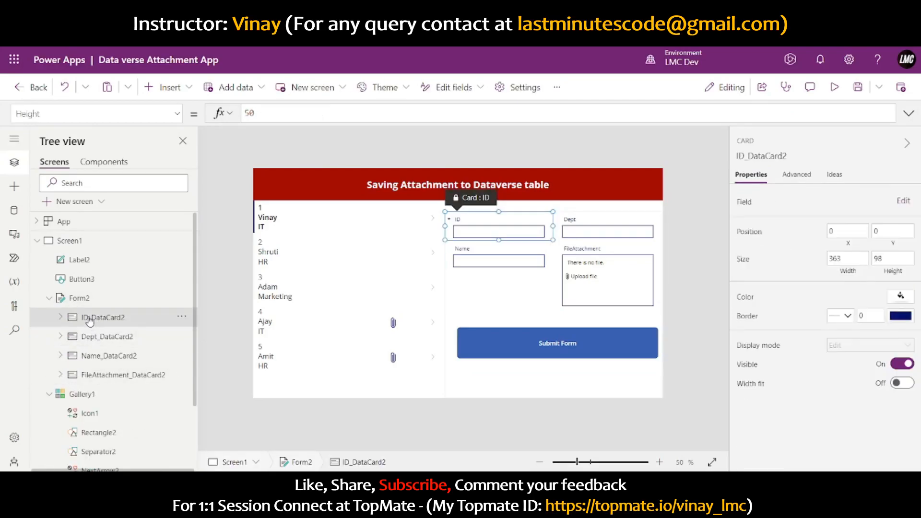
pyautogui.click(798, 176)
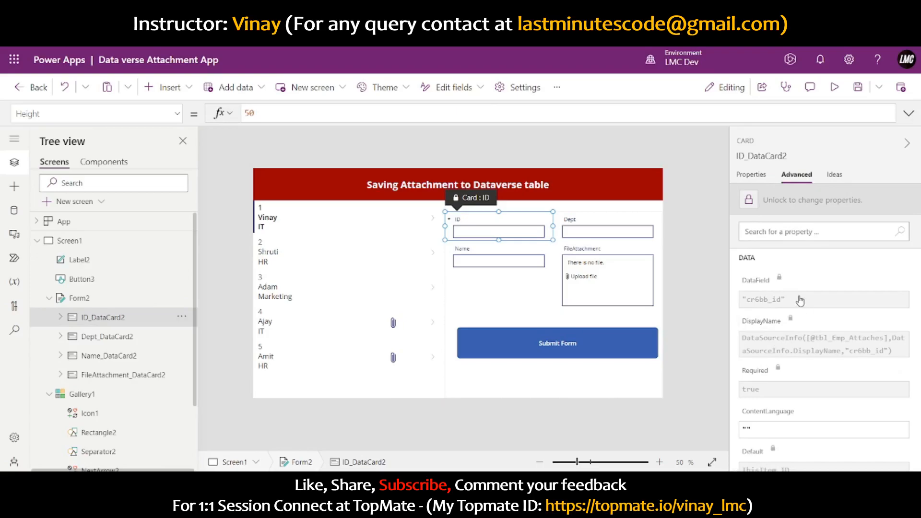
pyautogui.click(779, 212)
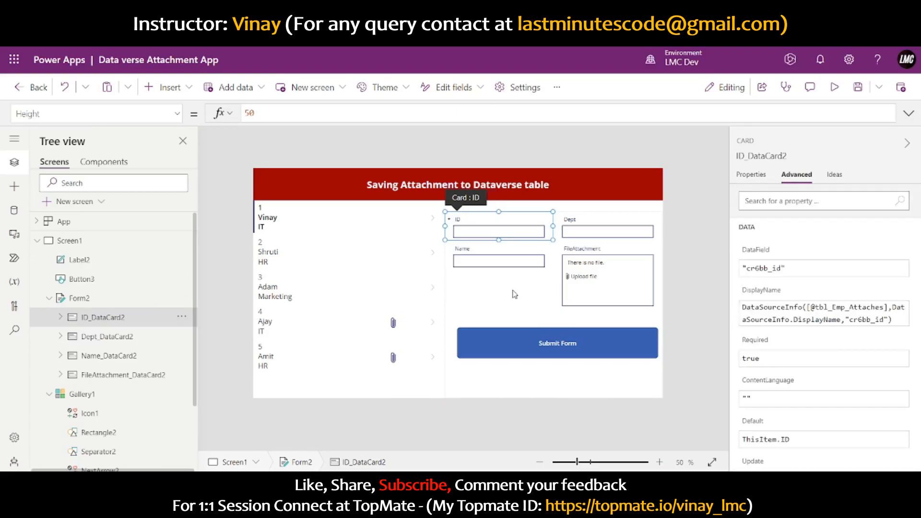
# Step: Unlock the form's Dept, Name and FileAttachment data cards for property changes
pyautogui.click(107, 338)
pyautogui.click(769, 212)
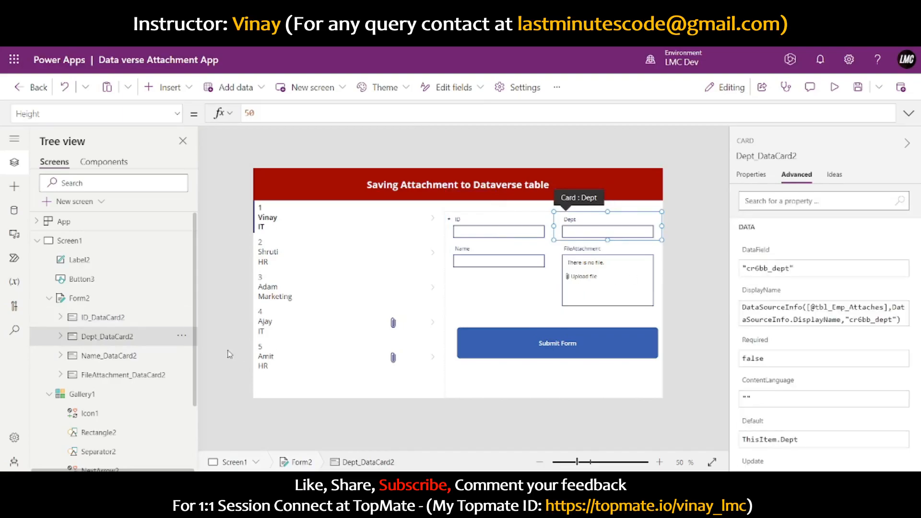
pyautogui.click(150, 356)
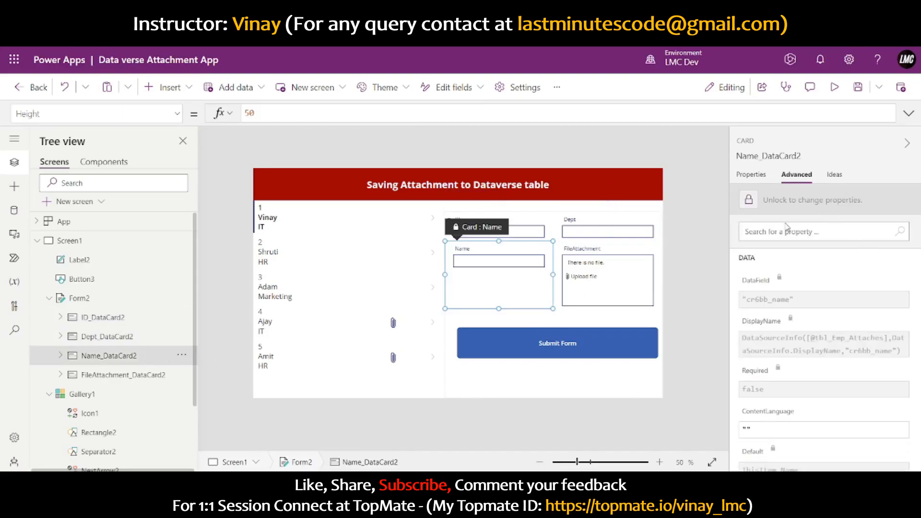
pyautogui.click(831, 214)
pyautogui.click(137, 375)
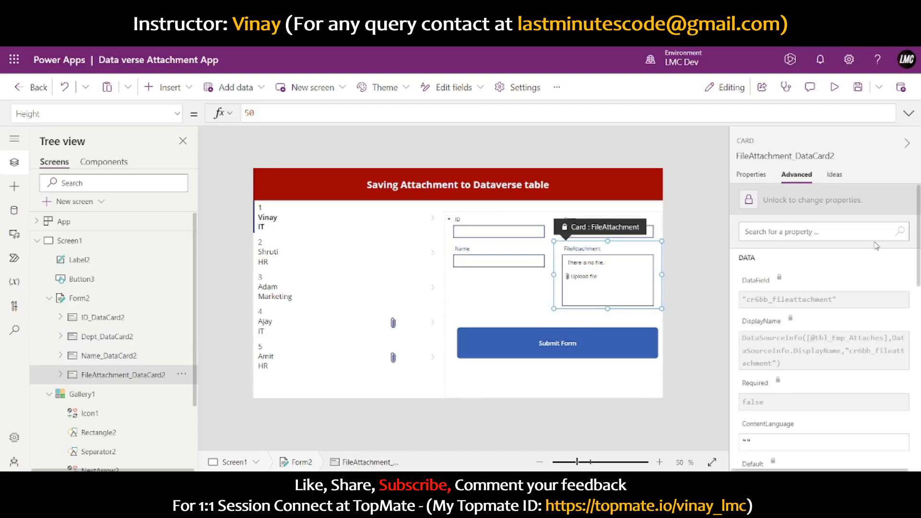
pyautogui.click(854, 210)
# Step: Replace the Default formula of the ID card's text input with Last(tbl_Emp_Attaches).ID + 1
pyautogui.click(522, 245)
pyautogui.click(523, 235)
pyautogui.click(523, 235)
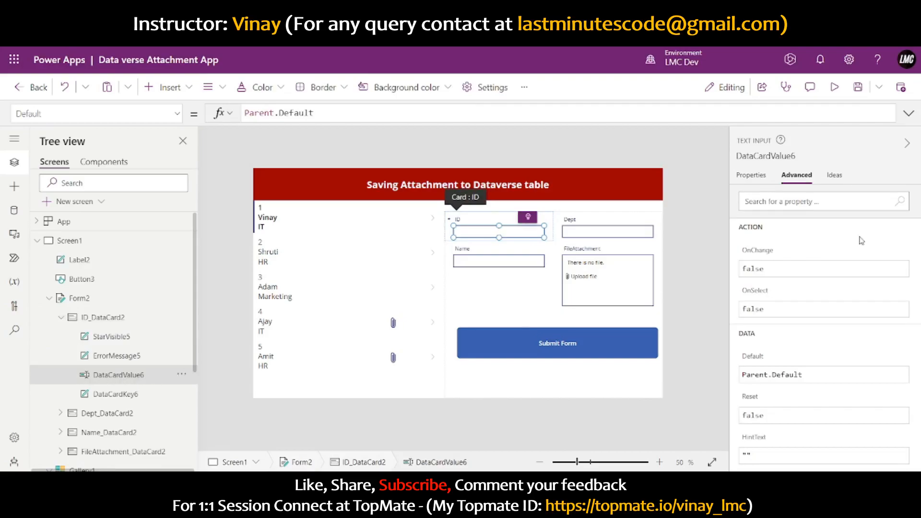
pyautogui.click(752, 187)
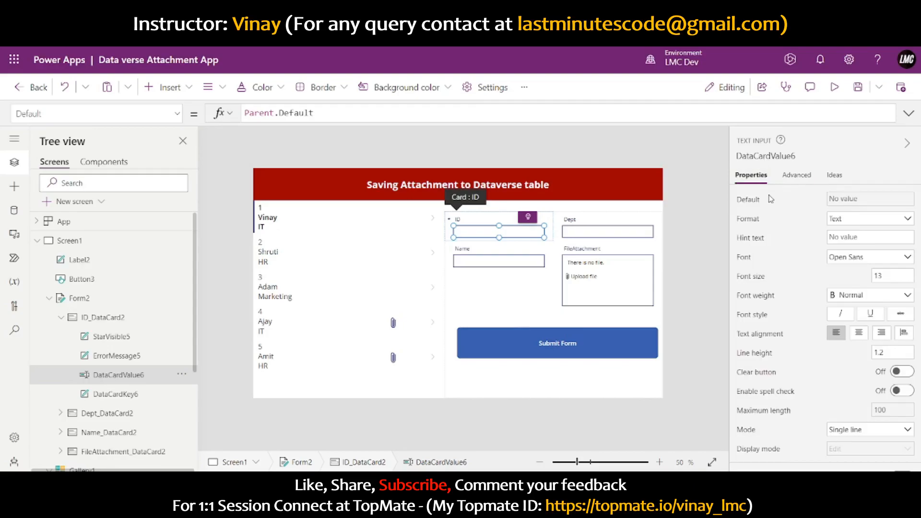
pyautogui.click(749, 199)
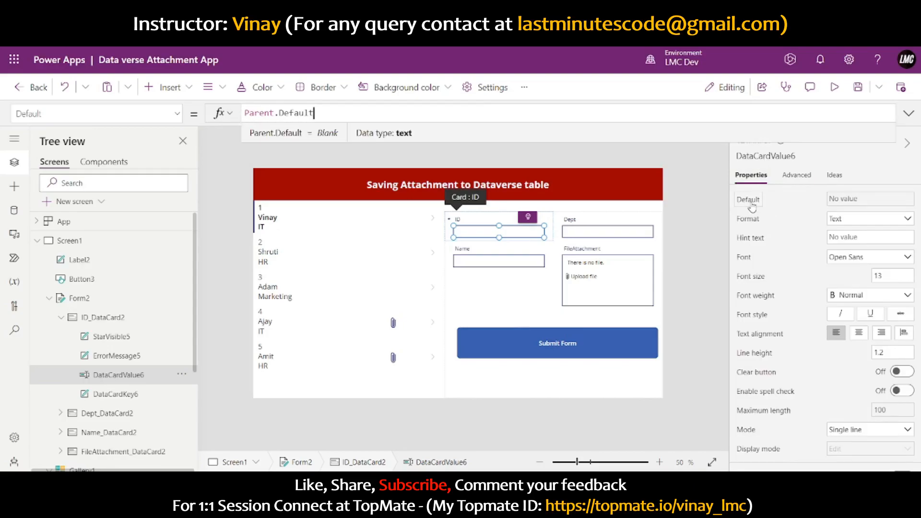
pyautogui.press('BackSpace')
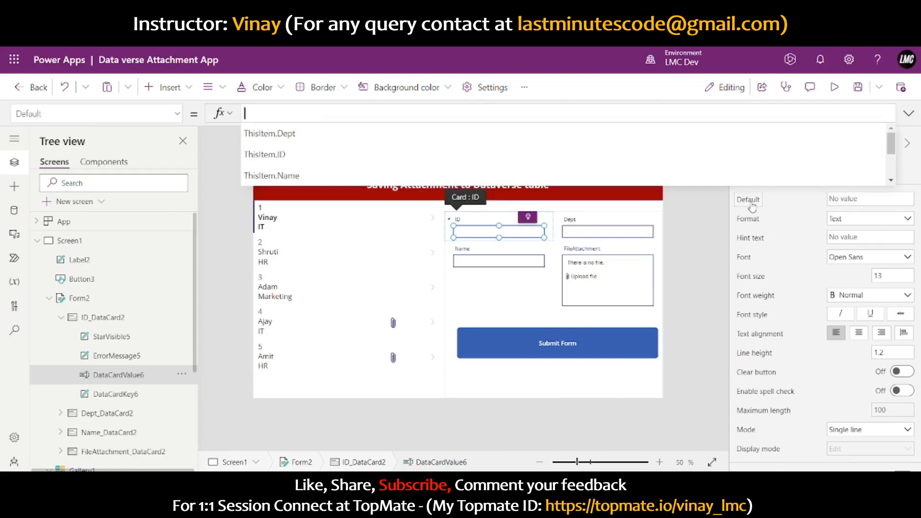
pyautogui.write('Last')
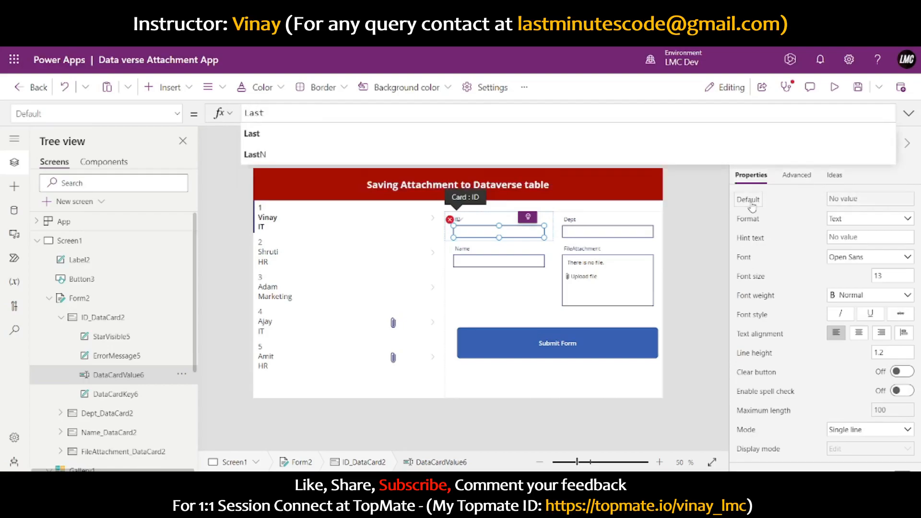
pyautogui.write('(tbl')
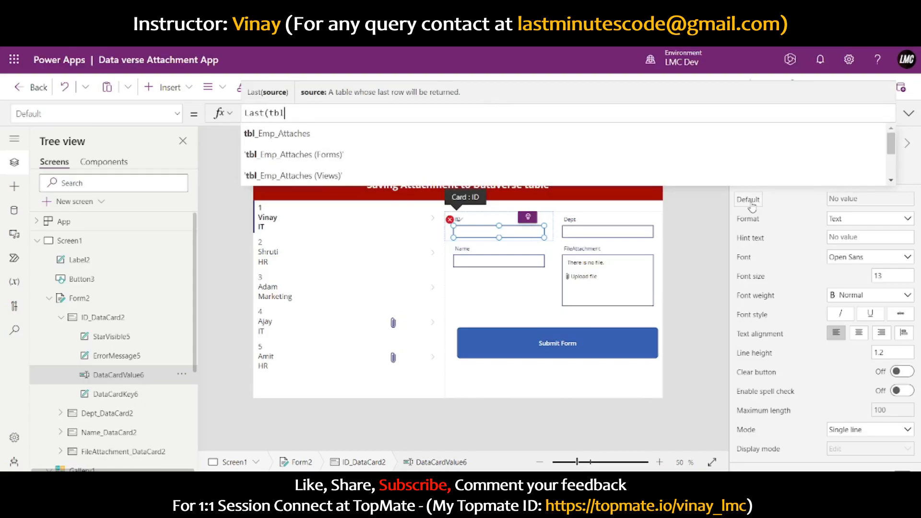
pyautogui.press('Tab')
pyautogui.write(').ID +')
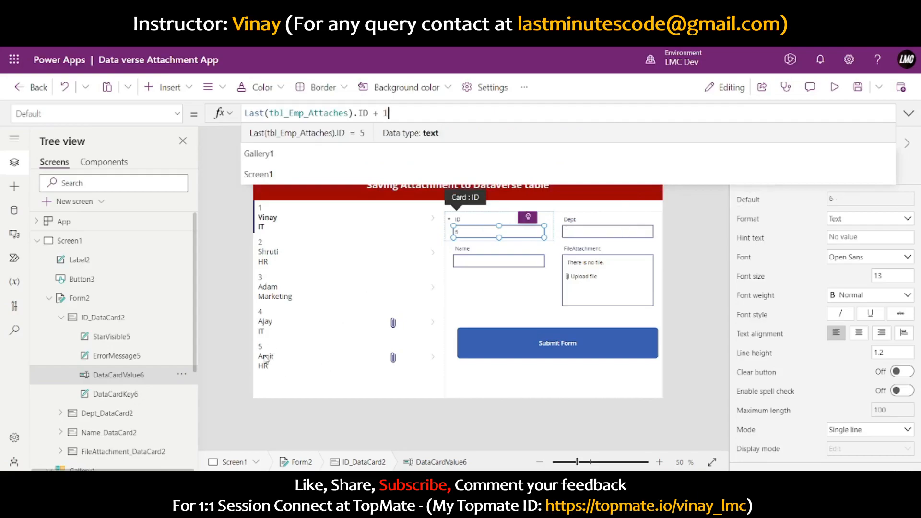
# Step: Preview the app to compare the form's default ID with the last gallery record's ID, and return to the ID input in the editor
pyautogui.click(834, 87)
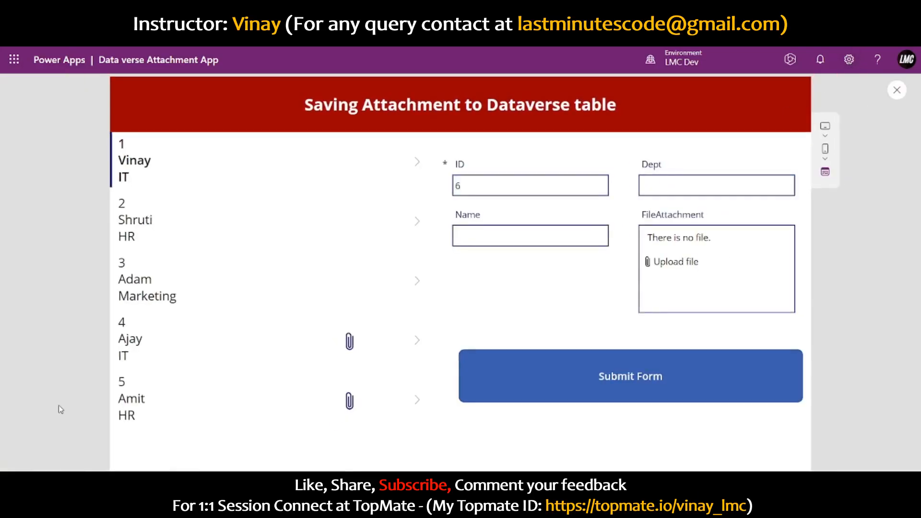
pyautogui.click(125, 387)
pyautogui.click(466, 187)
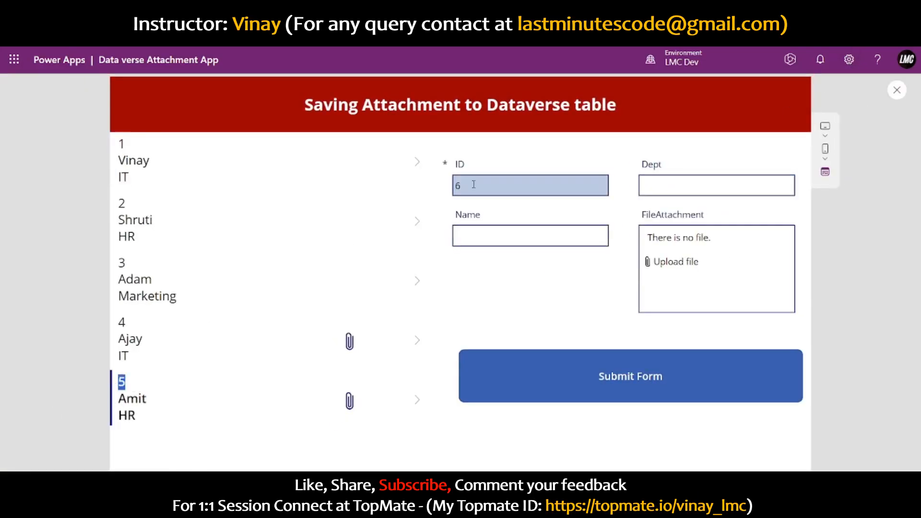
pyautogui.doubleClick(466, 187)
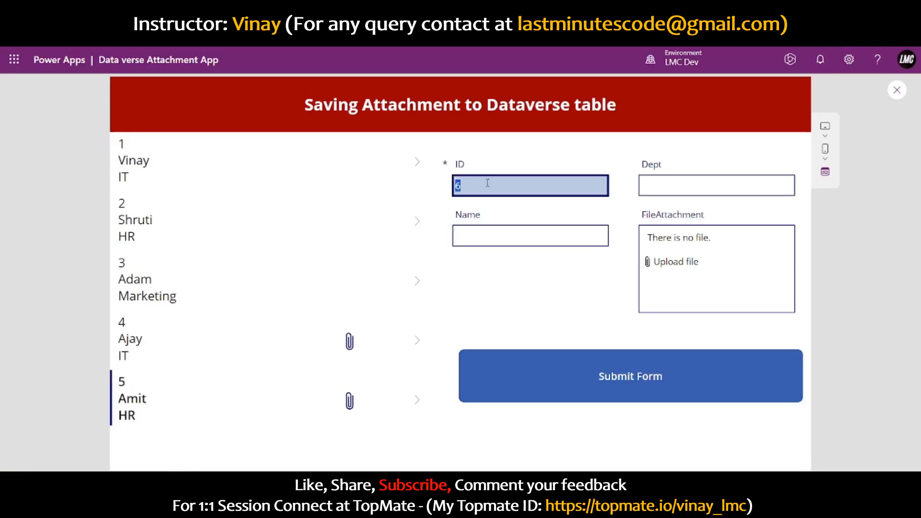
pyautogui.click(896, 90)
pyautogui.click(518, 237)
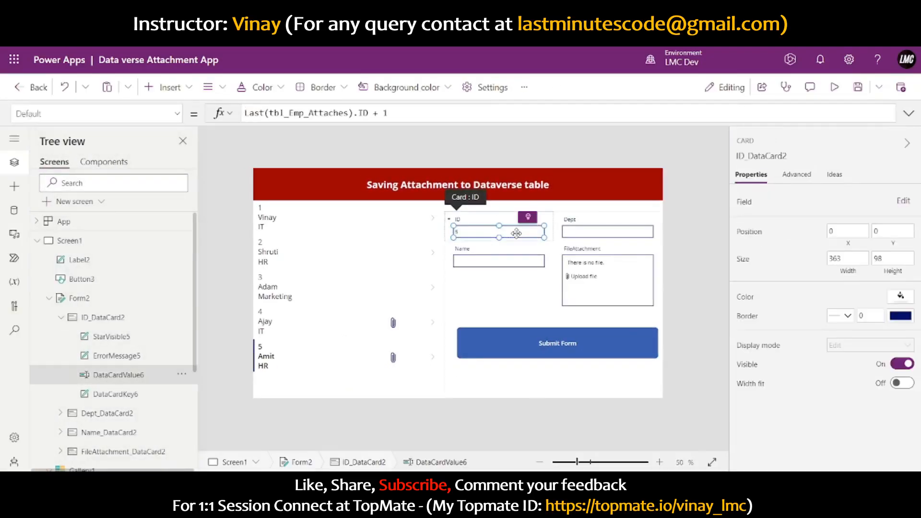
# Step: Set the display mode of the ID card's text input to Disabled and check the field in app preview
pyautogui.scroll(-5, 851, 256)
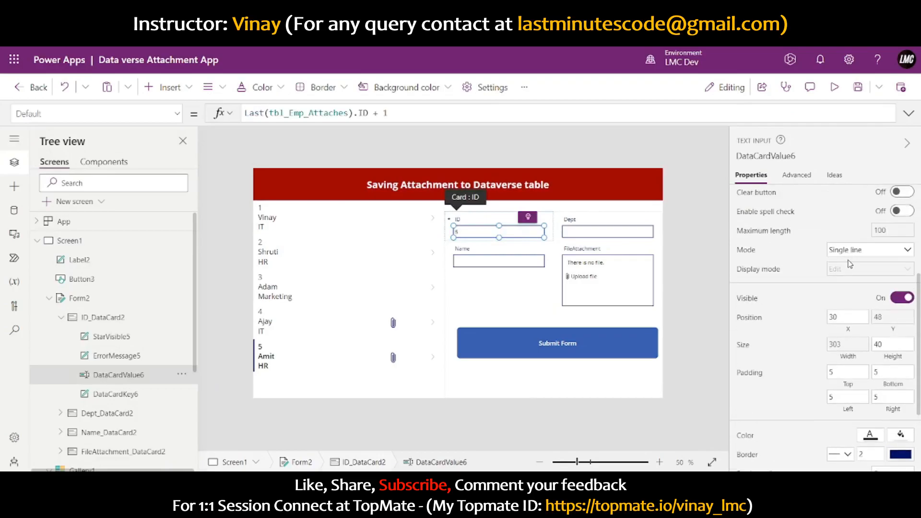
pyautogui.click(850, 267)
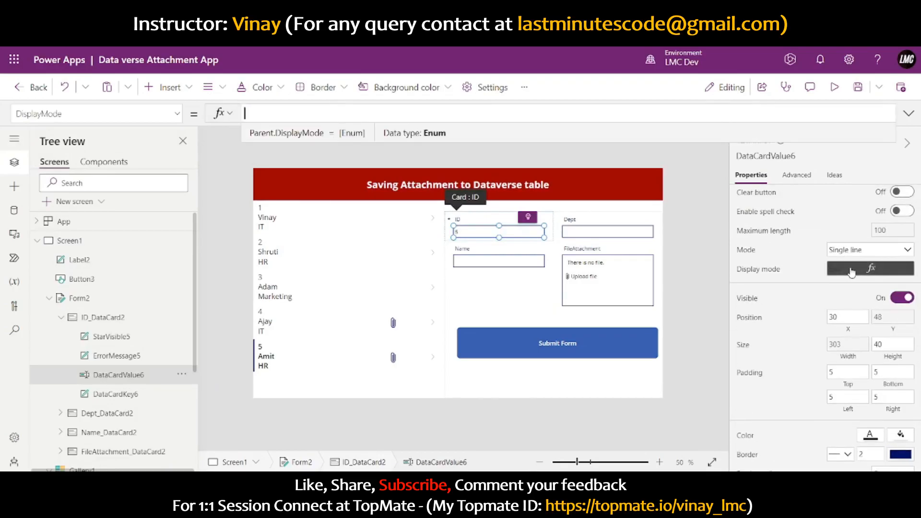
pyautogui.click(852, 269)
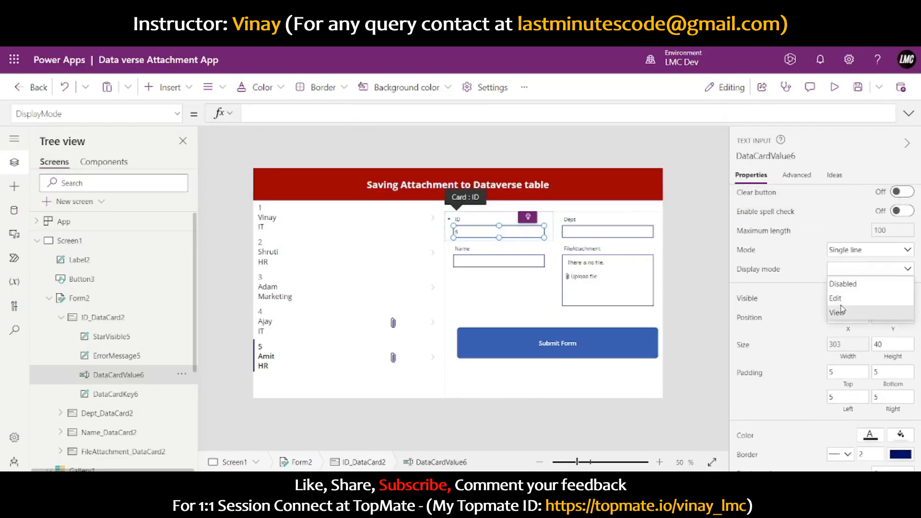
pyautogui.click(847, 286)
pyautogui.click(712, 317)
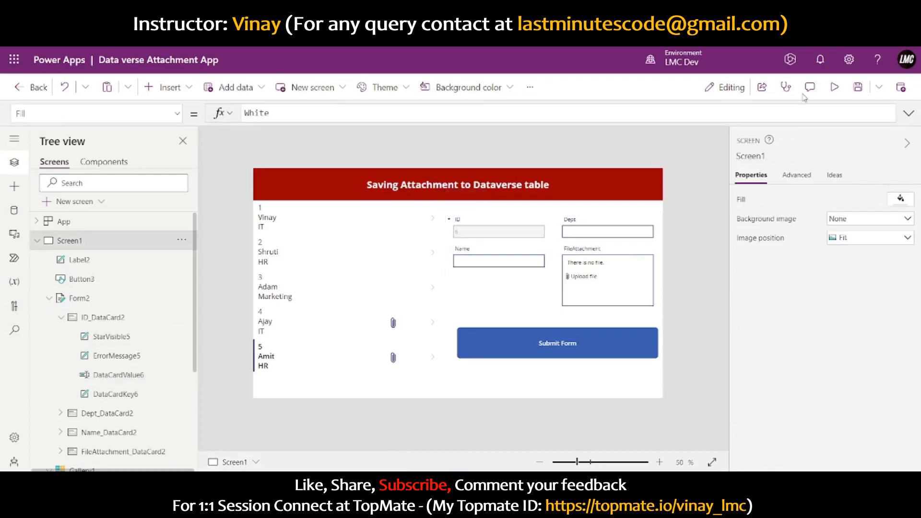
pyautogui.click(834, 87)
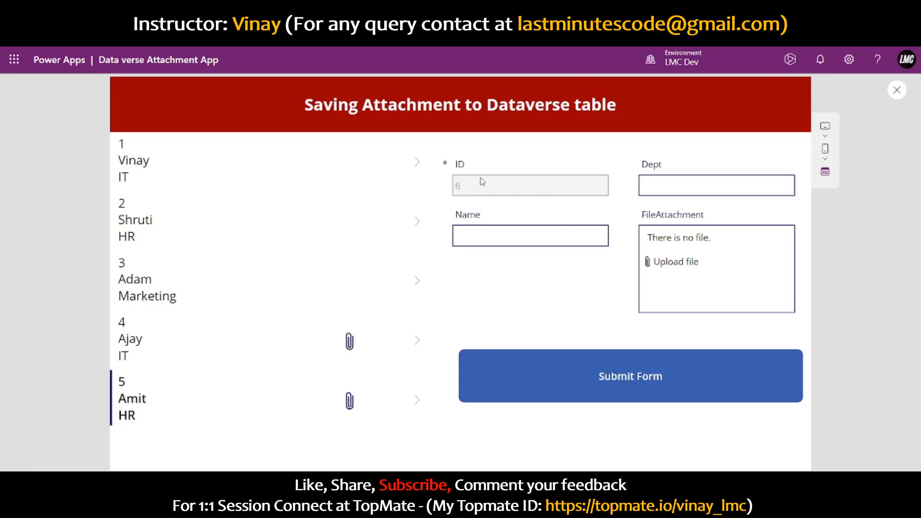
pyautogui.click(896, 90)
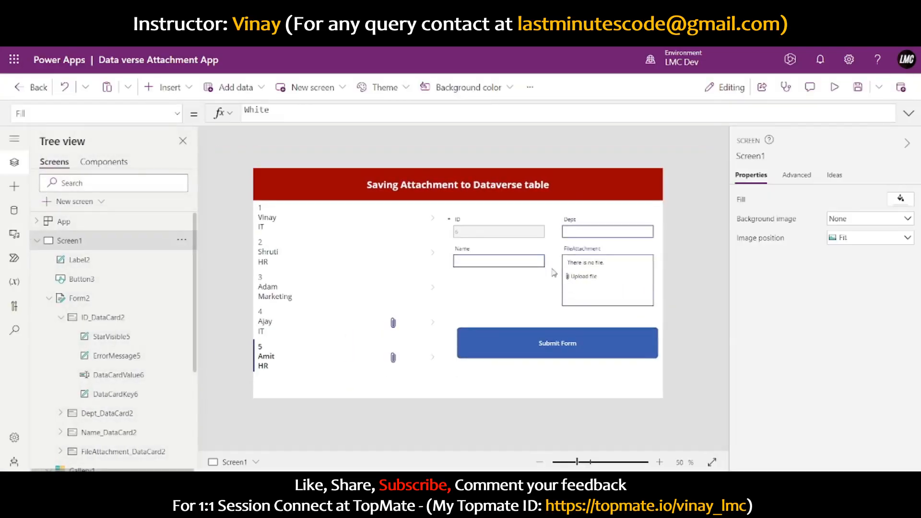
# Step: Preview the app and submit the form with Dept IT, an employee name and the exportResult.xlsx file attached
pyautogui.click(835, 88)
pyautogui.click(663, 186)
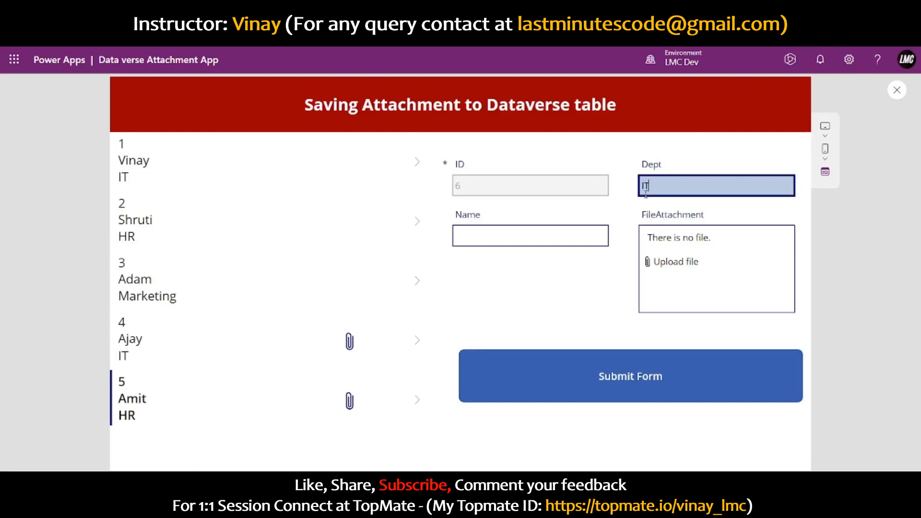
pyautogui.click(571, 233)
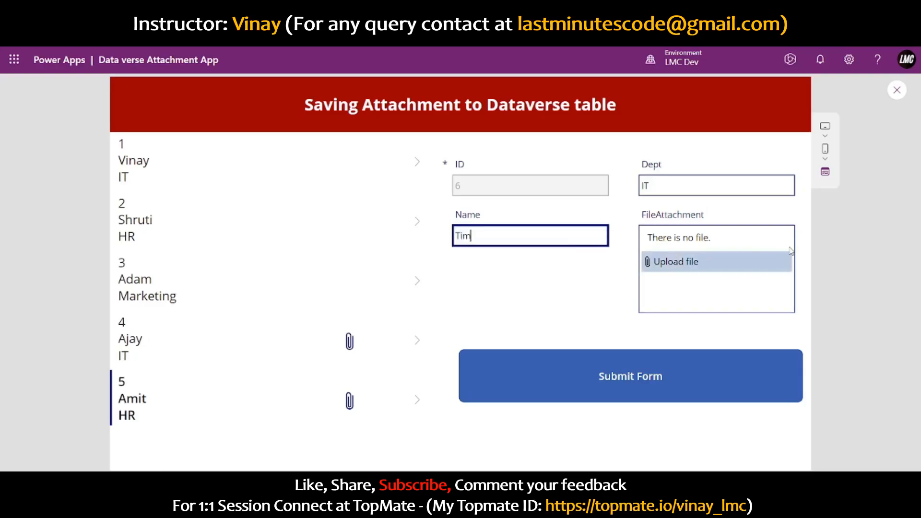
pyautogui.click(716, 259)
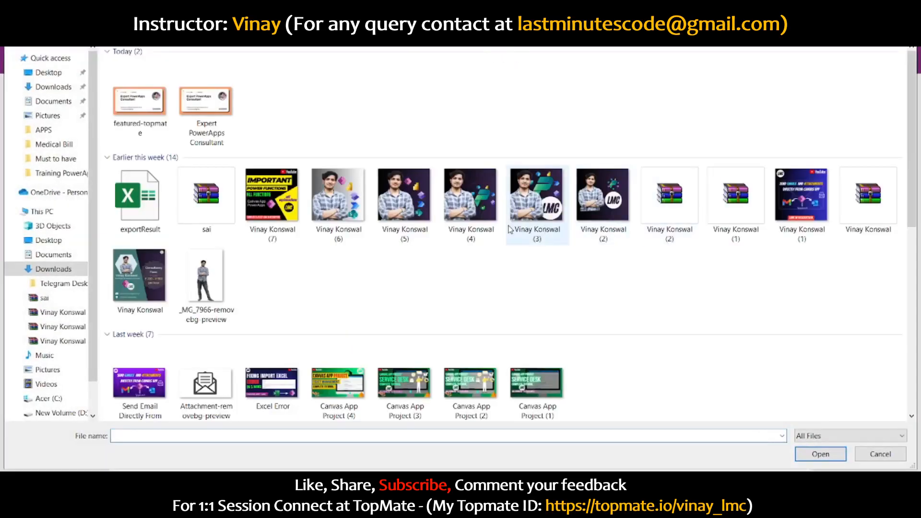
pyautogui.click(140, 232)
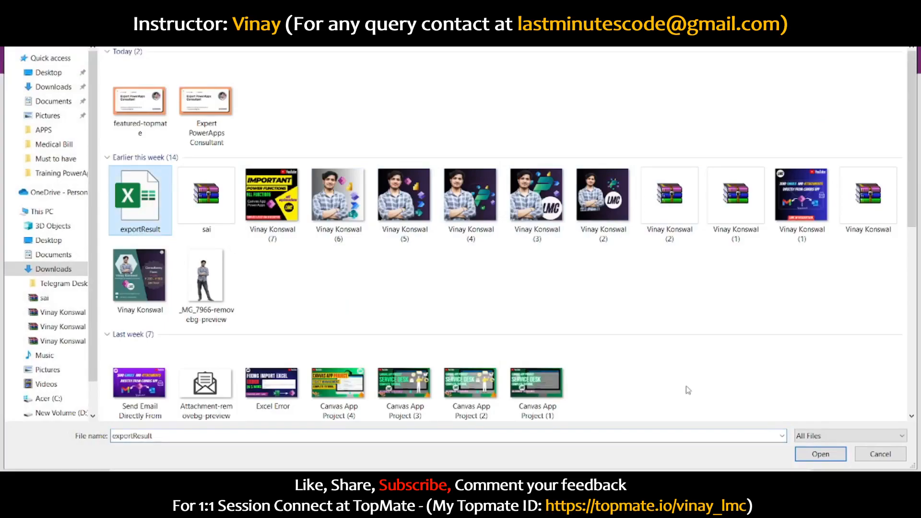
pyautogui.click(821, 454)
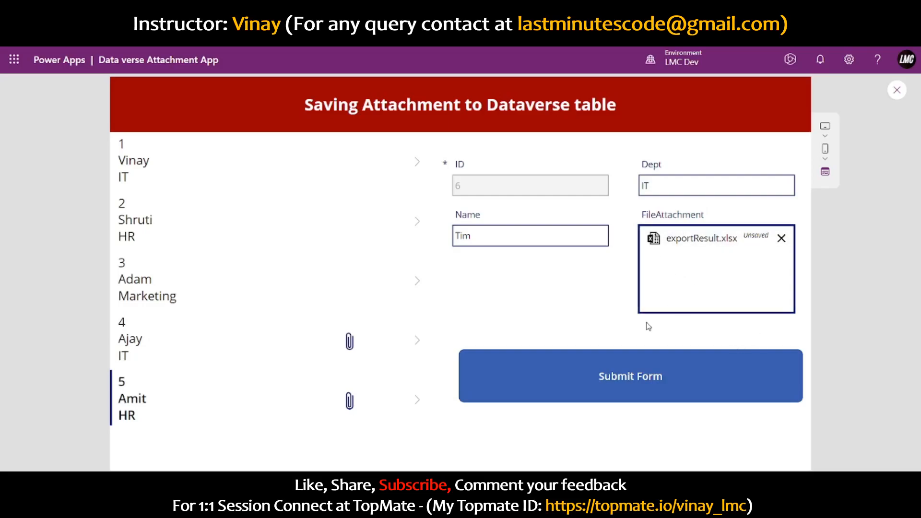
pyautogui.click(631, 376)
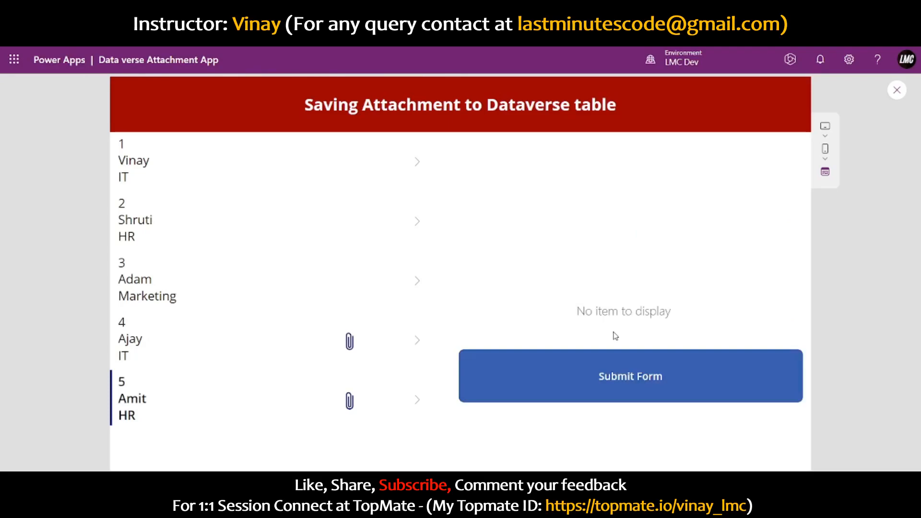
# Step: Switch to the tbl_Emp_Attaches table, reload its data and inspect the file attachment of the row with ID 6
pyautogui.scroll(-1, 292, 411)
pyautogui.click(131, 438)
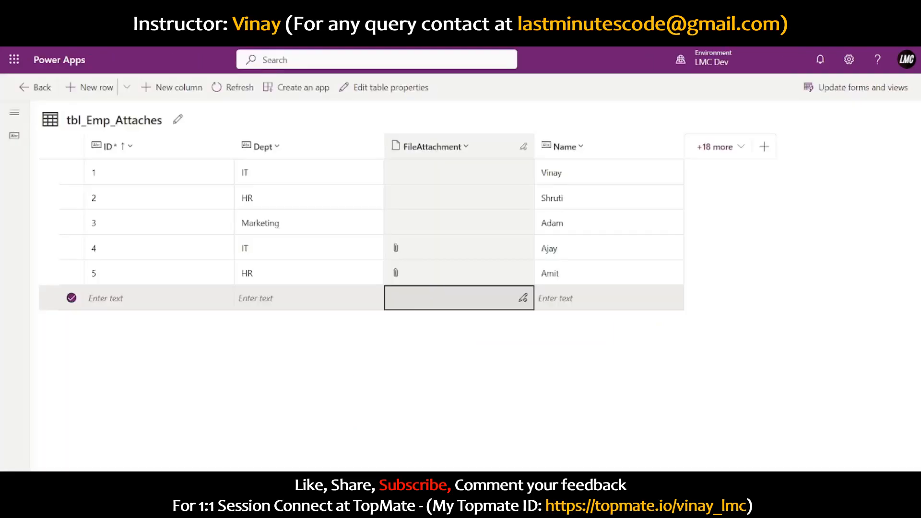
pyautogui.press('F5')
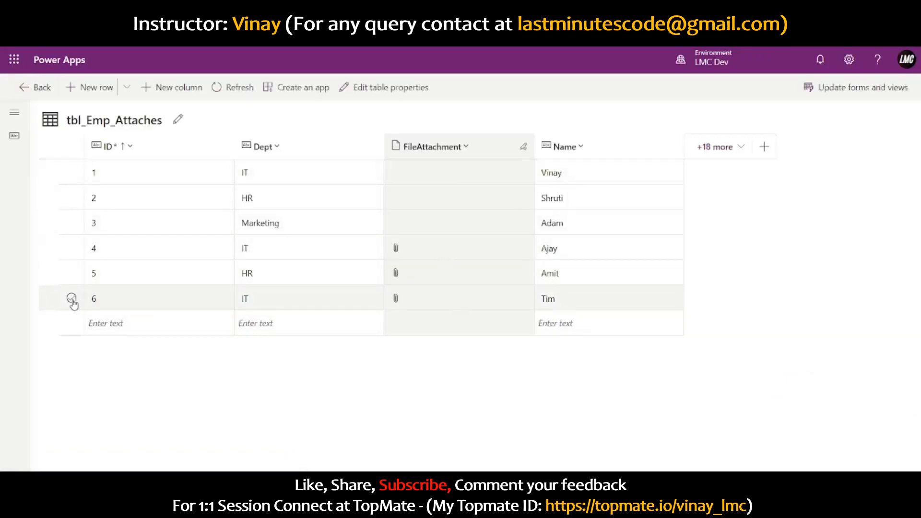
pyautogui.click(71, 298)
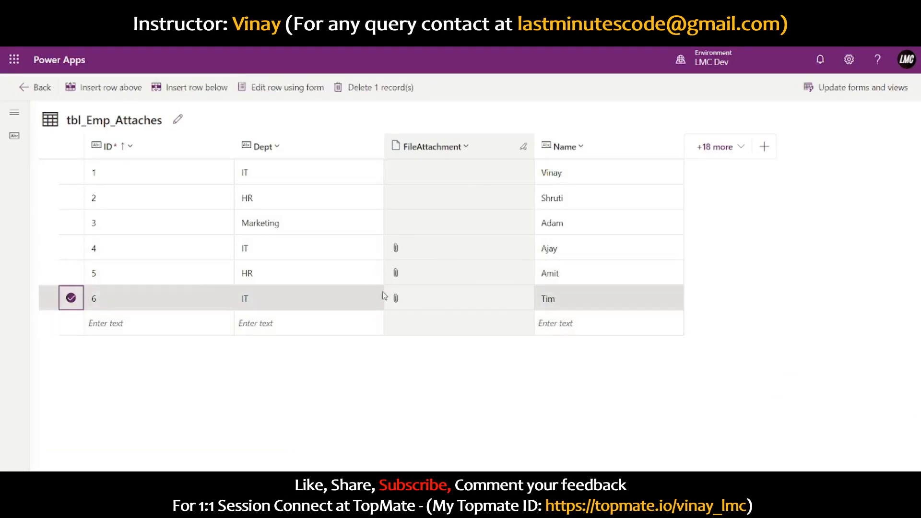
pyautogui.click(398, 301)
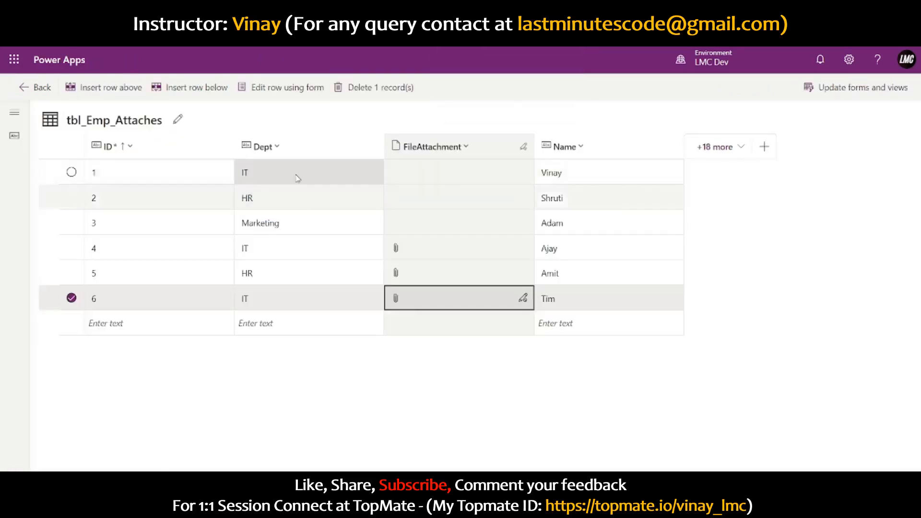
# Step: Find the tbl_Emp_Attach table by searching for tbl_ and open its Main form, Information, in the form editor
pyautogui.click(39, 91)
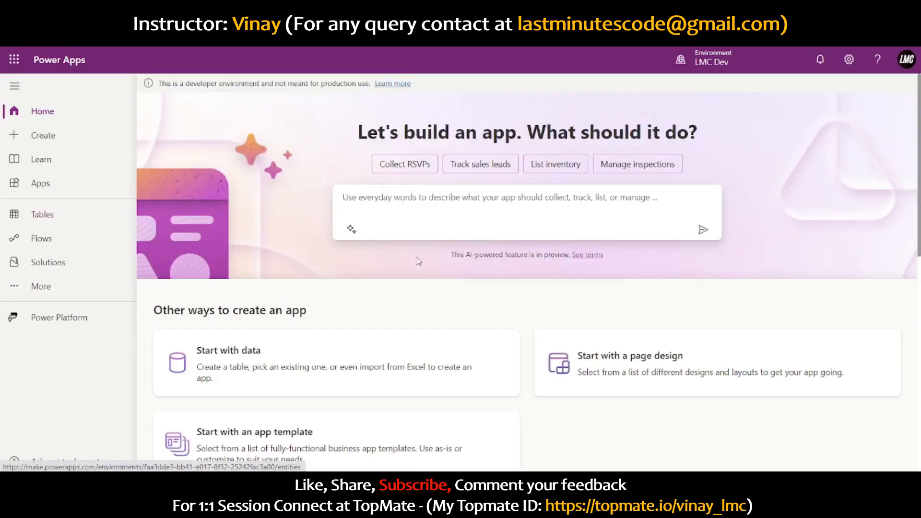
pyautogui.click(44, 220)
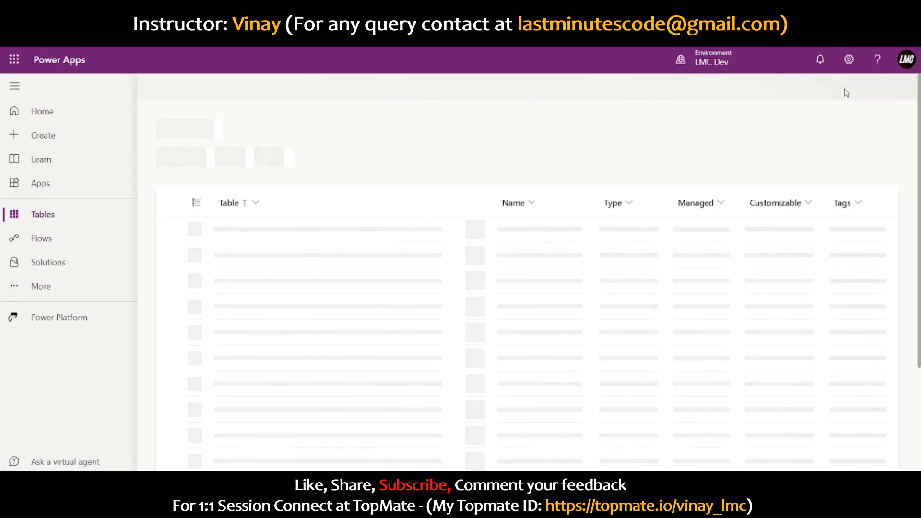
pyautogui.click(843, 90)
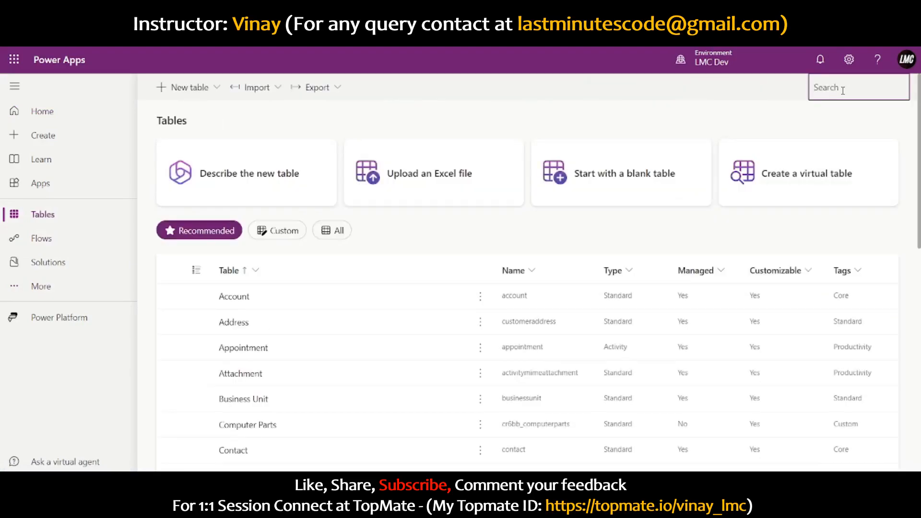
pyautogui.write('tbl_')
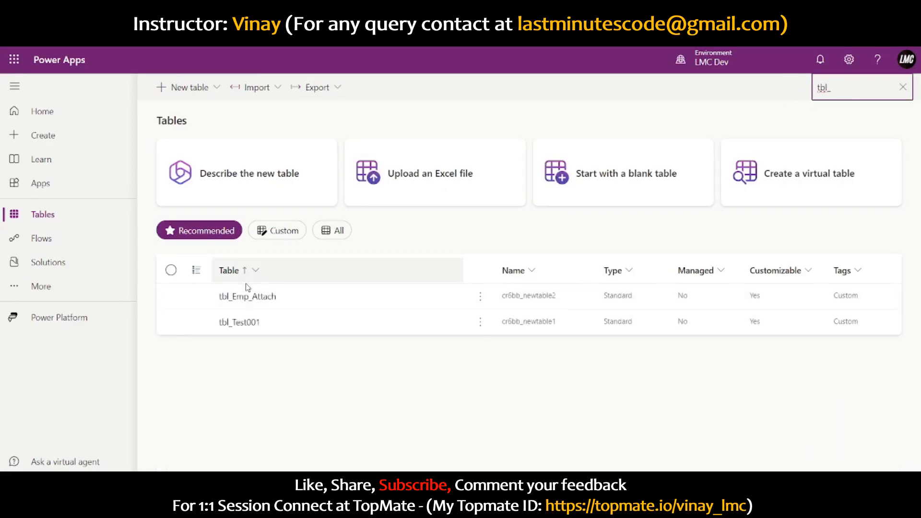
pyautogui.click(253, 302)
pyautogui.click(253, 300)
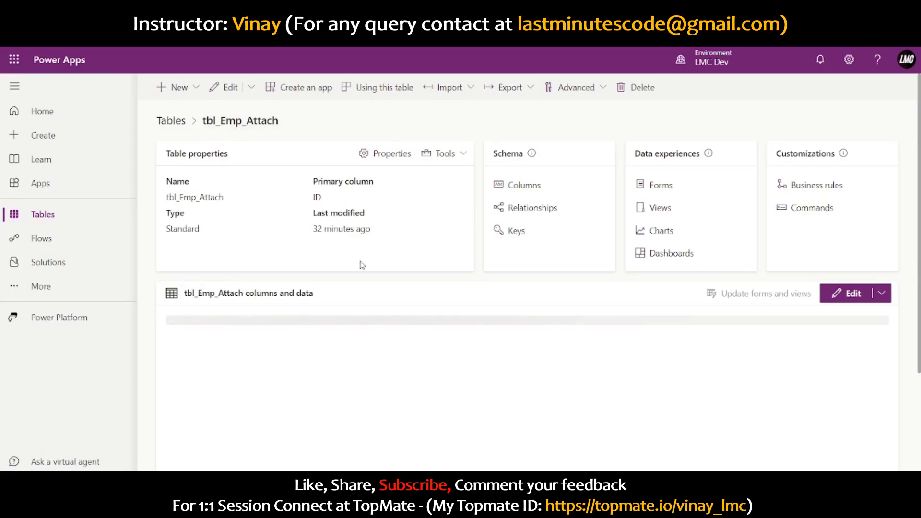
pyautogui.click(660, 185)
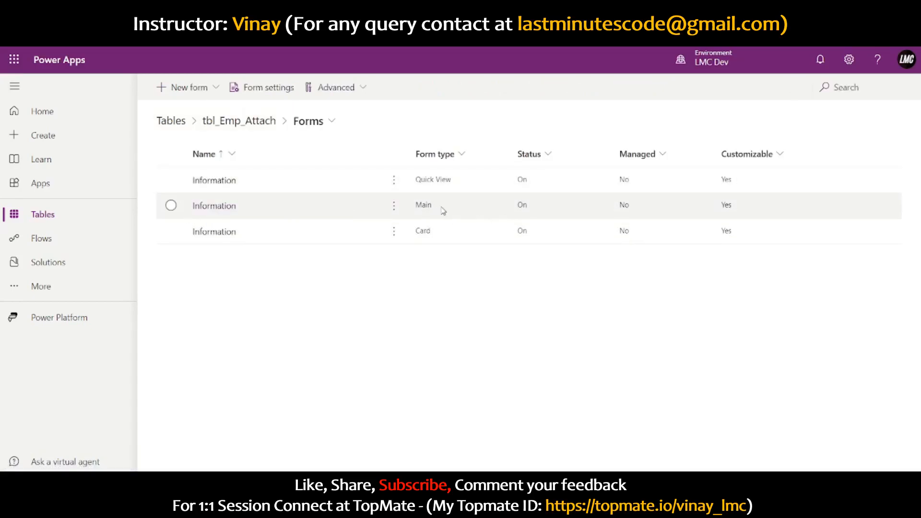
pyautogui.click(217, 206)
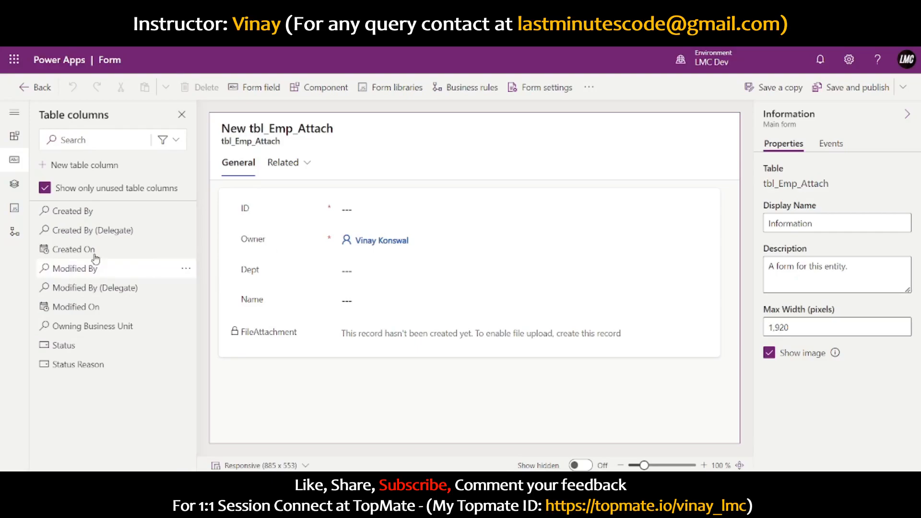
# Step: Try adding the Created On column below FileAttachment on the Main form, inspect the form's fields, and leave the form editor
pyautogui.click(71, 259)
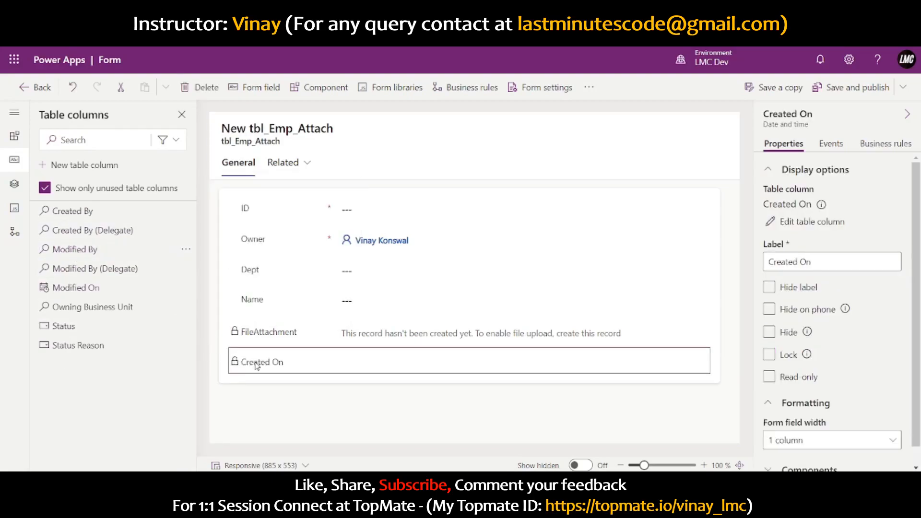
pyautogui.rightClick(255, 365)
pyautogui.click(263, 398)
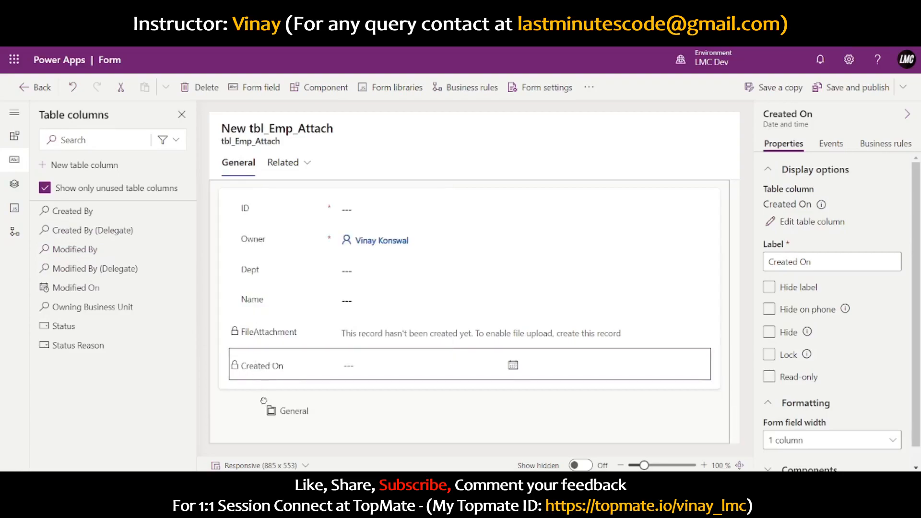
pyautogui.click(262, 366)
pyautogui.click(256, 338)
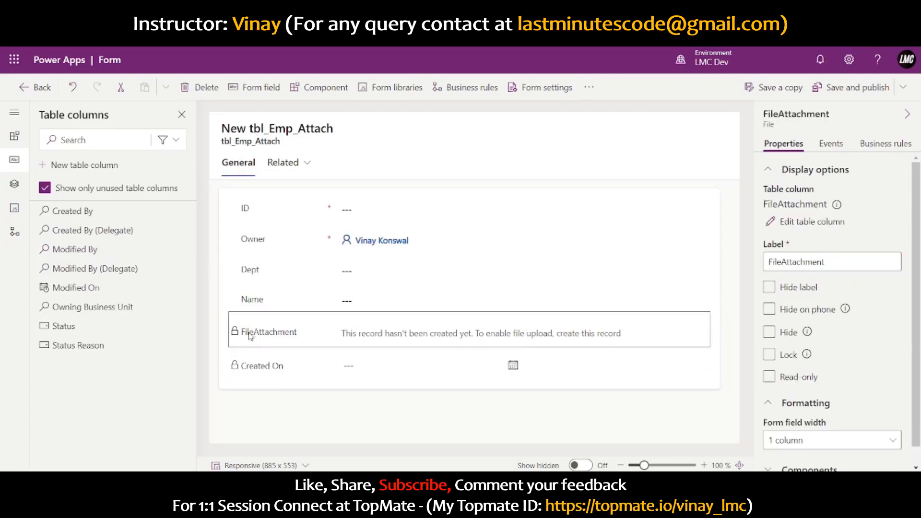
pyautogui.click(251, 274)
pyautogui.click(243, 208)
pyautogui.click(269, 369)
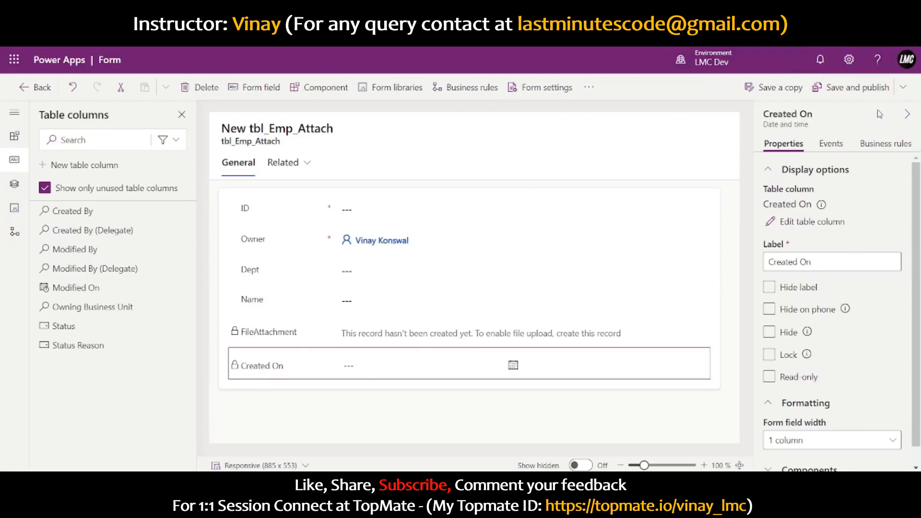
pyautogui.click(30, 93)
pyautogui.click(518, 295)
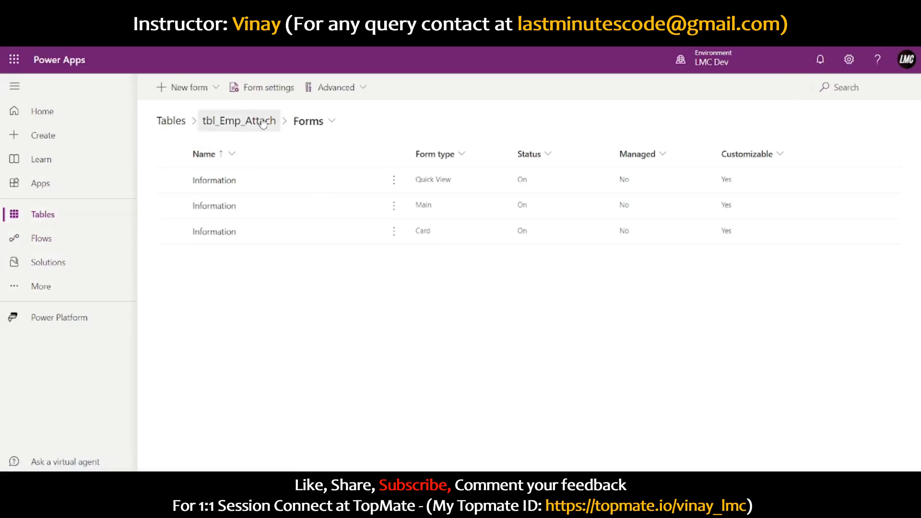
# Step: Open the Emp_MD model-driven app and the tbl_Emp_Attach record with ID 6
pyautogui.click(240, 121)
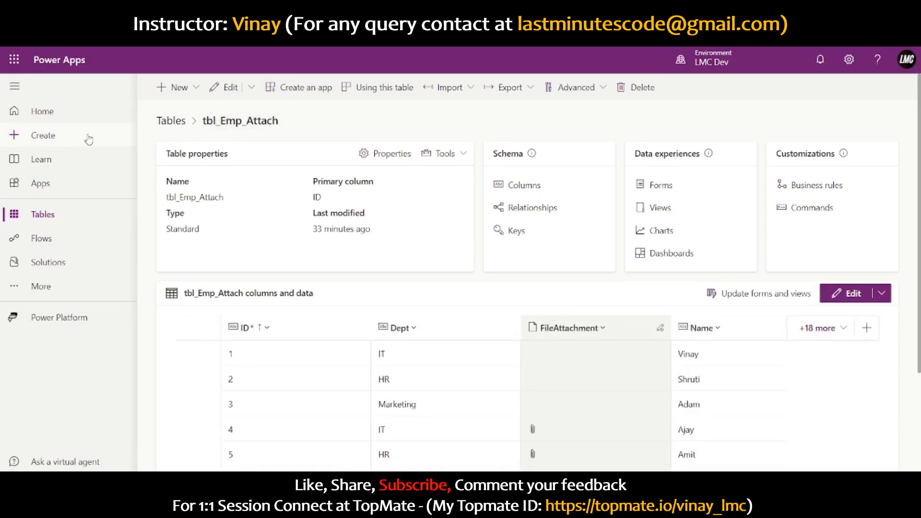
pyautogui.click(47, 188)
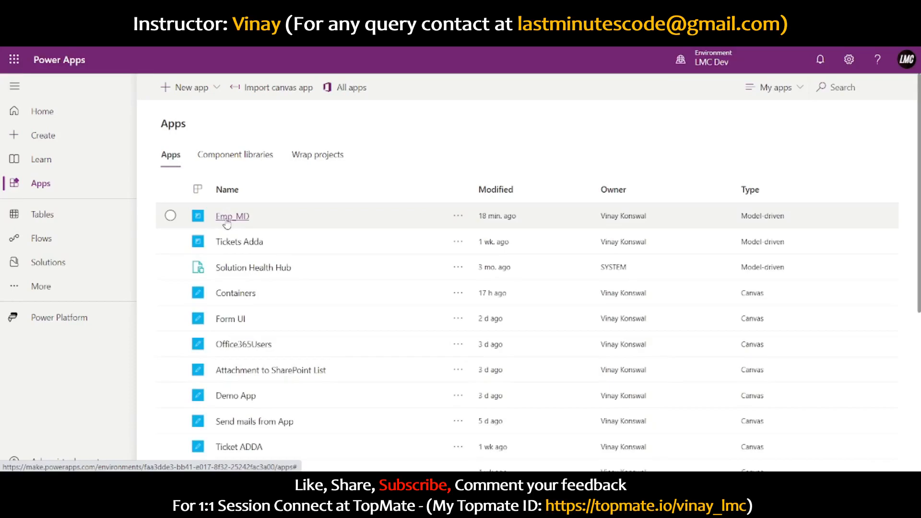
pyautogui.click(226, 221)
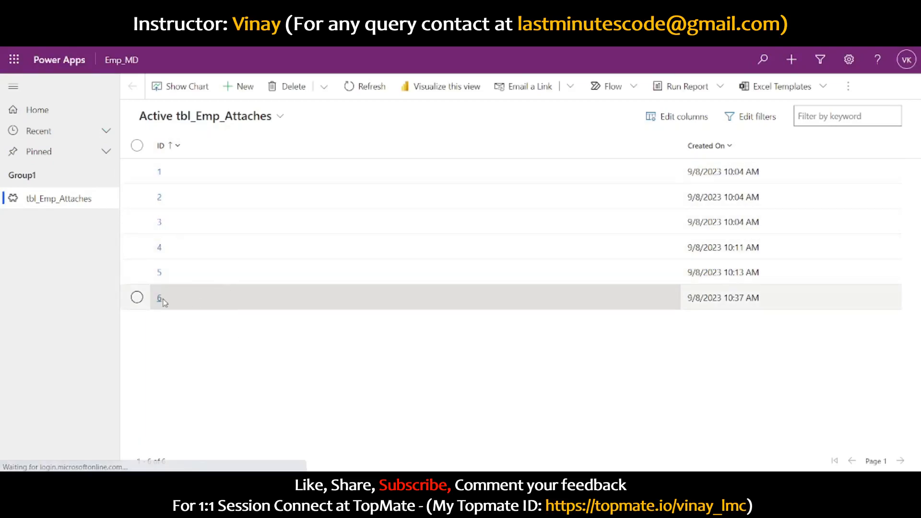
pyautogui.click(159, 298)
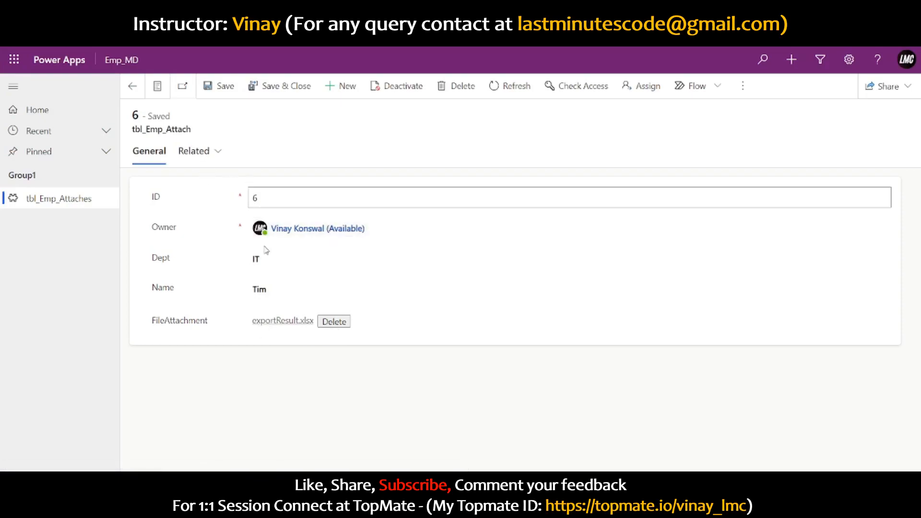
pyautogui.click(272, 327)
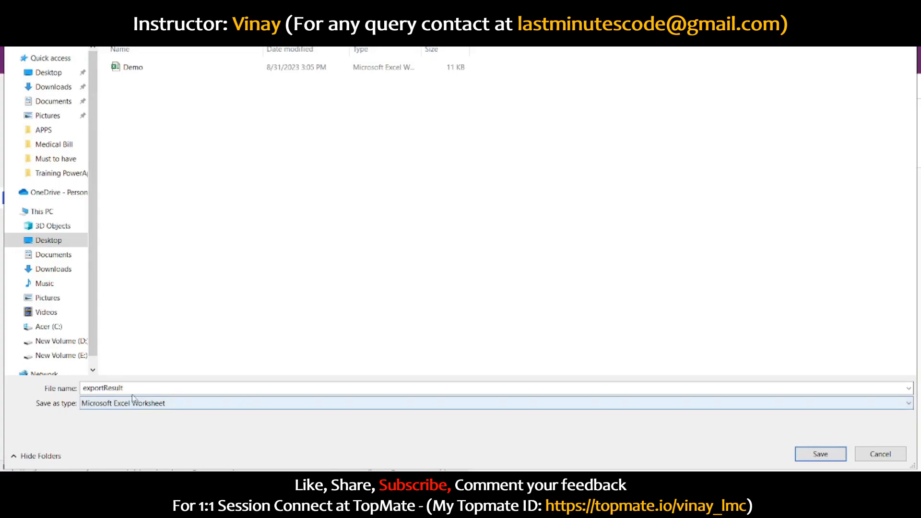
pyautogui.click(880, 454)
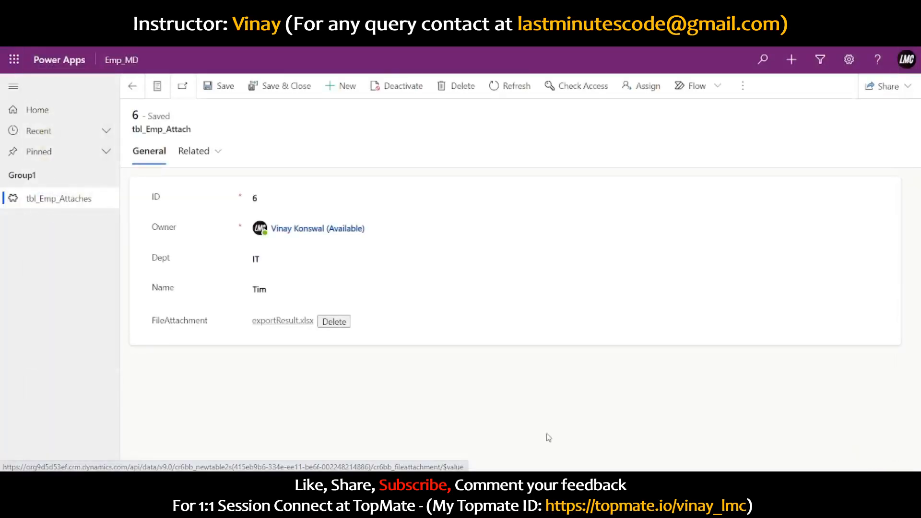
pyautogui.rightClick(294, 328)
pyautogui.click(315, 350)
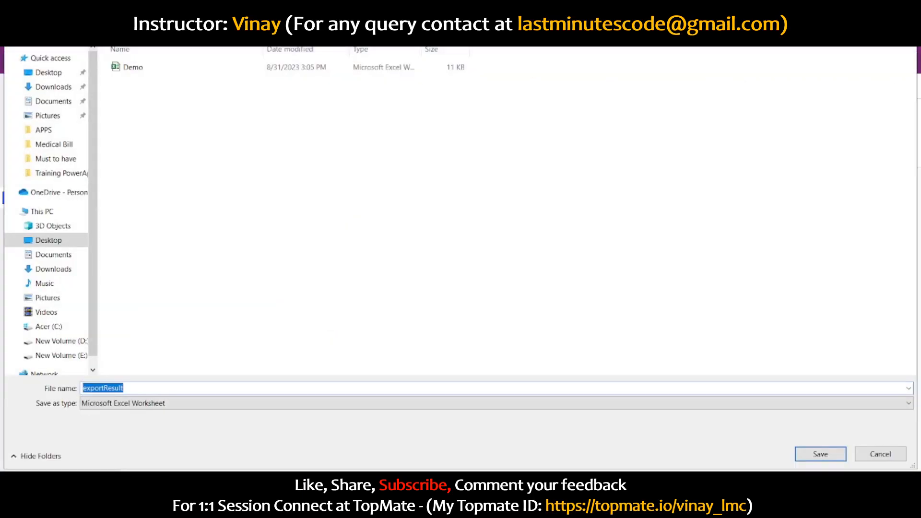
pyautogui.click(893, 455)
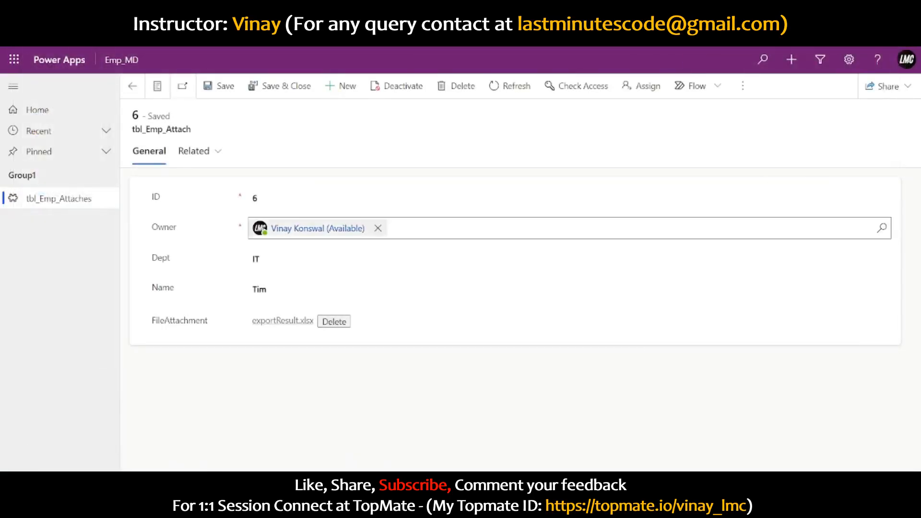
# Step: Open the exportResult.xlsx attachment link of record 6 in a new tab and save the download
pyautogui.rightClick(291, 330)
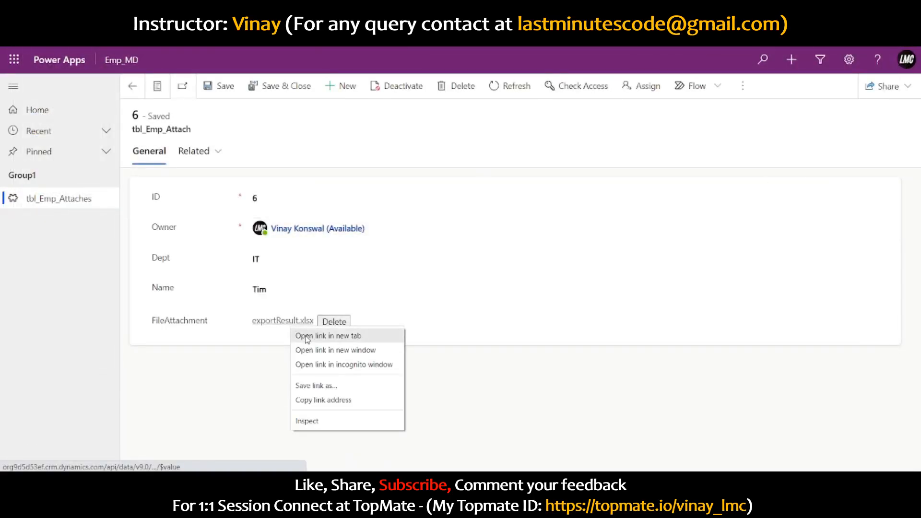
pyautogui.click(308, 336)
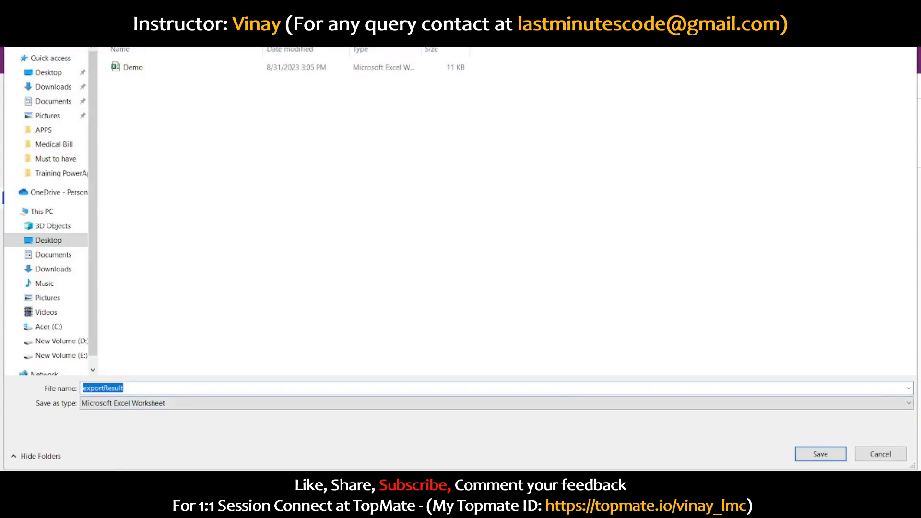
pyautogui.click(424, 507)
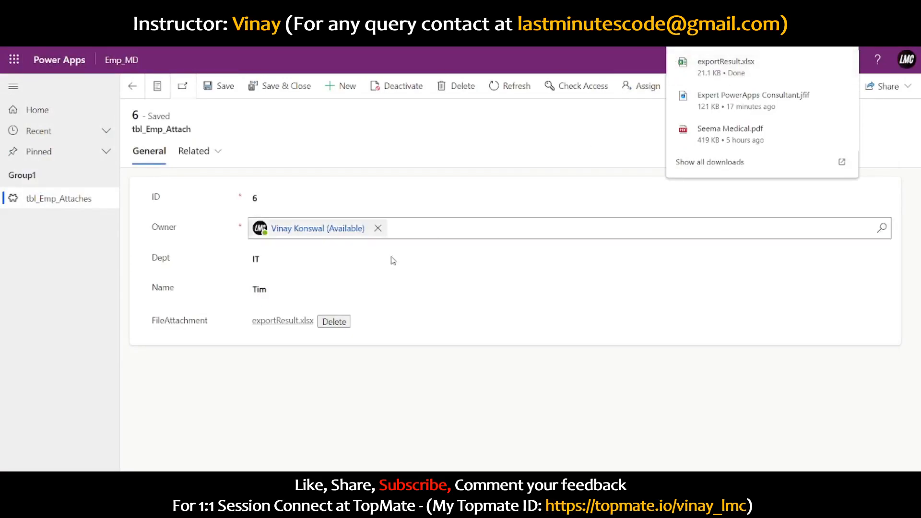
# Step: Copy the link address of the exportResult.xlsx file in the FileAttachment field
pyautogui.rightClick(278, 321)
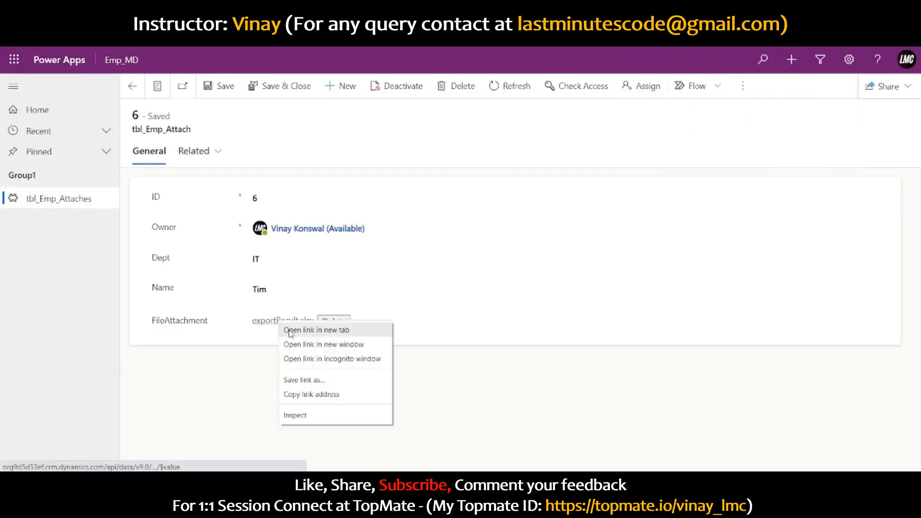
pyautogui.click(301, 398)
pyautogui.rightClick(283, 320)
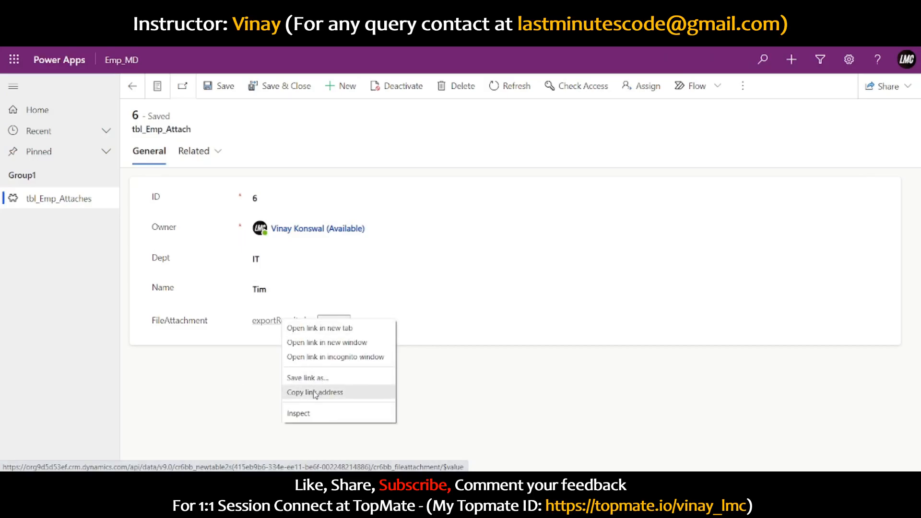
pyautogui.click(315, 393)
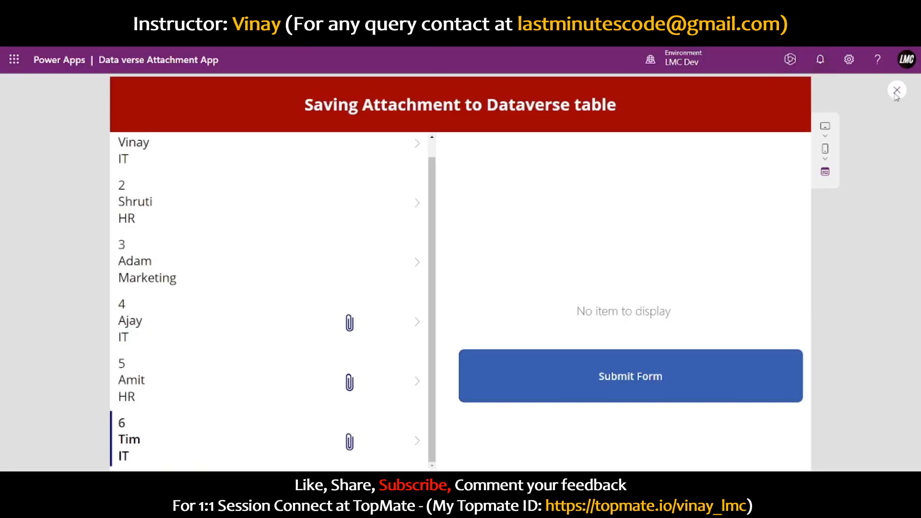
# Step: Switch to the Data verse Attachment App, exit its preview, and open the OnSelect formula of Icon1 in Gallery1
pyautogui.click(896, 91)
pyautogui.click(393, 382)
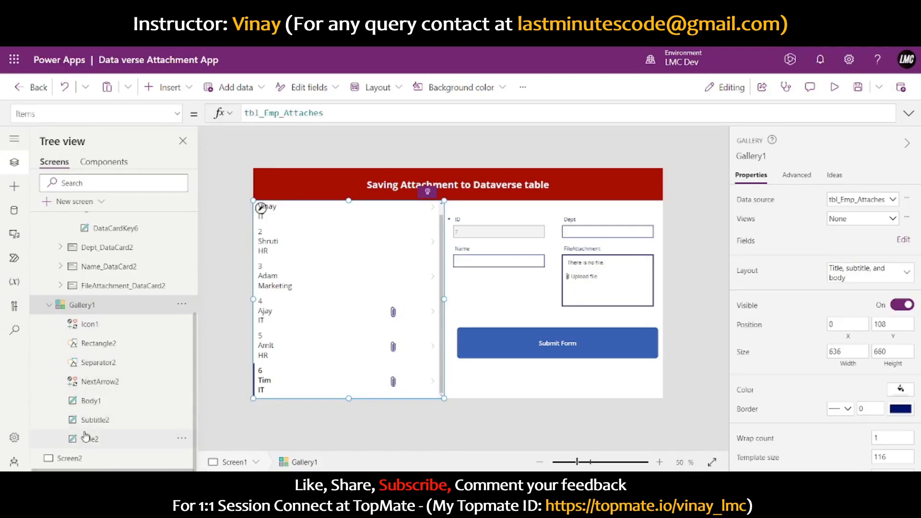
pyautogui.click(87, 327)
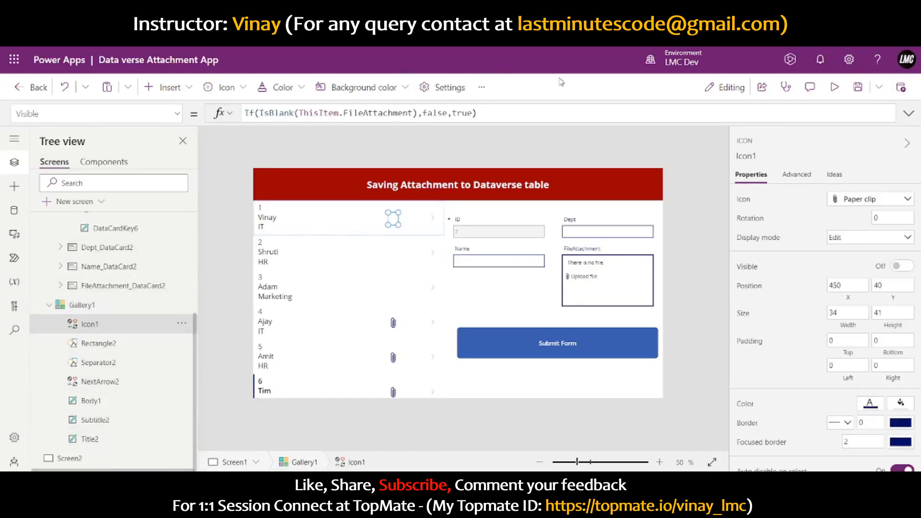
pyautogui.click(177, 113)
pyautogui.scroll(-6, 67, 288)
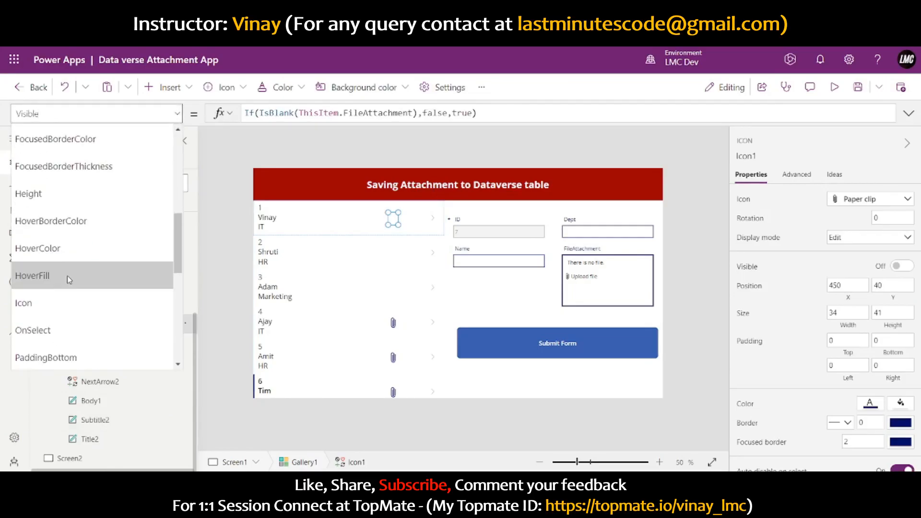
pyautogui.scroll(-1, 67, 268)
pyautogui.click(67, 209)
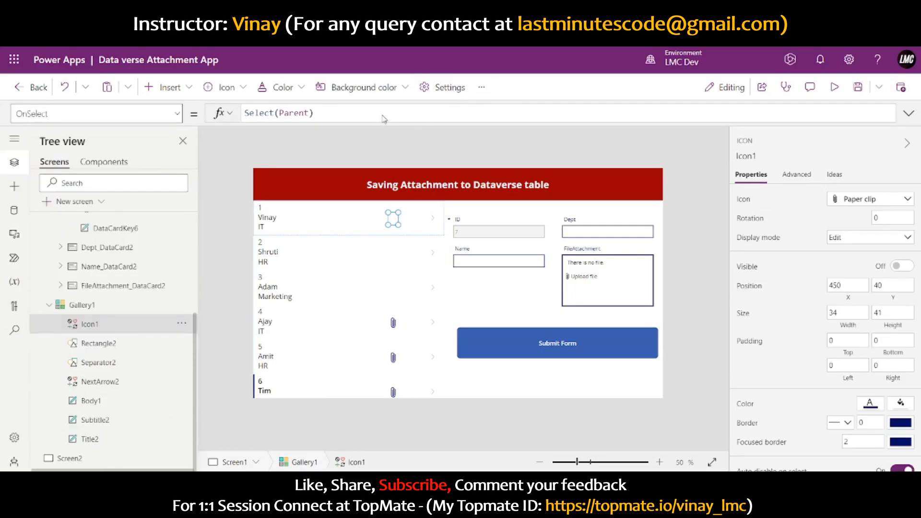
# Step: Replace Icon1's OnSelect formula with a Download function containing the copied attachment URL as a quoted string
pyautogui.click(908, 114)
pyautogui.hotkey('ctrl', 'a')
pyautogui.hotkey('ctrl', 'v')
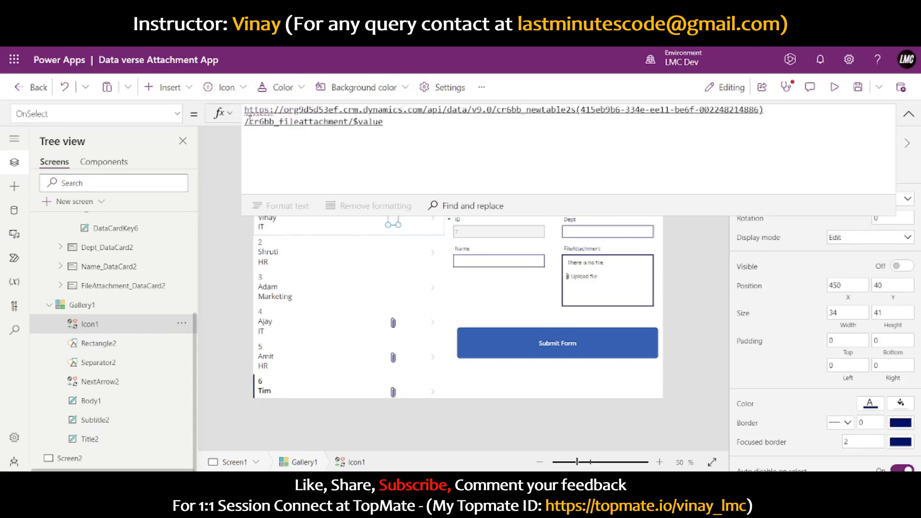
pyautogui.write('"')
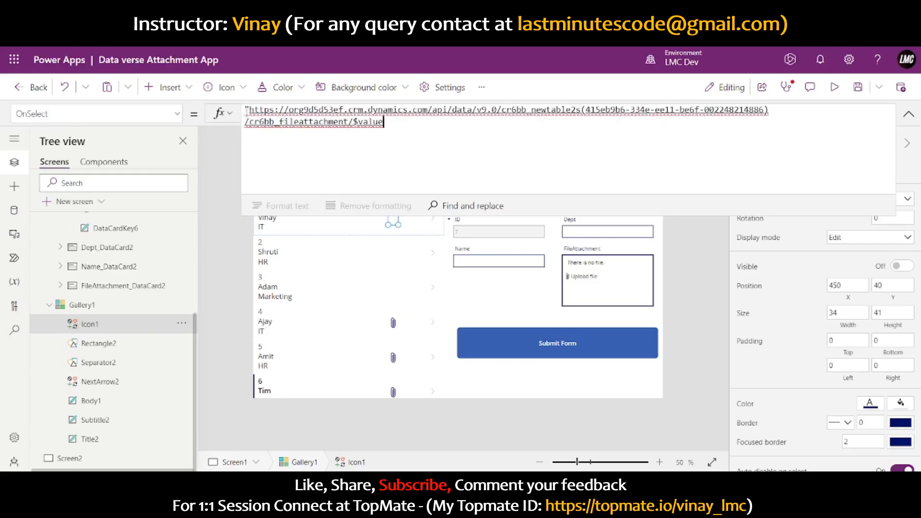
pyautogui.write('"')
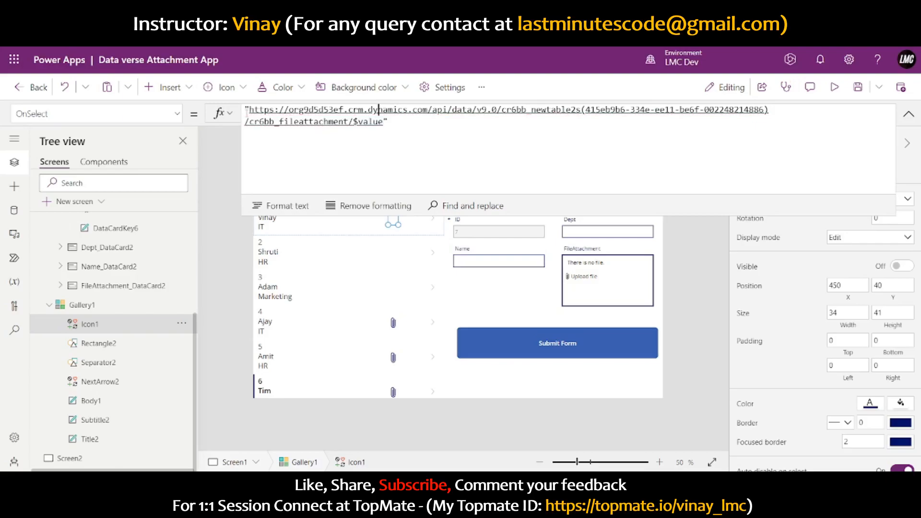
pyautogui.write('Download')
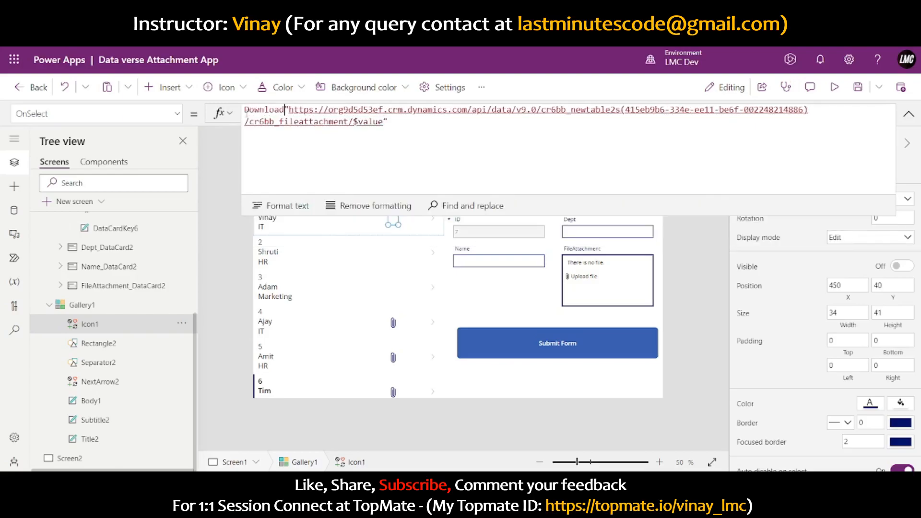
pyautogui.write('(')
pyautogui.click(399, 124)
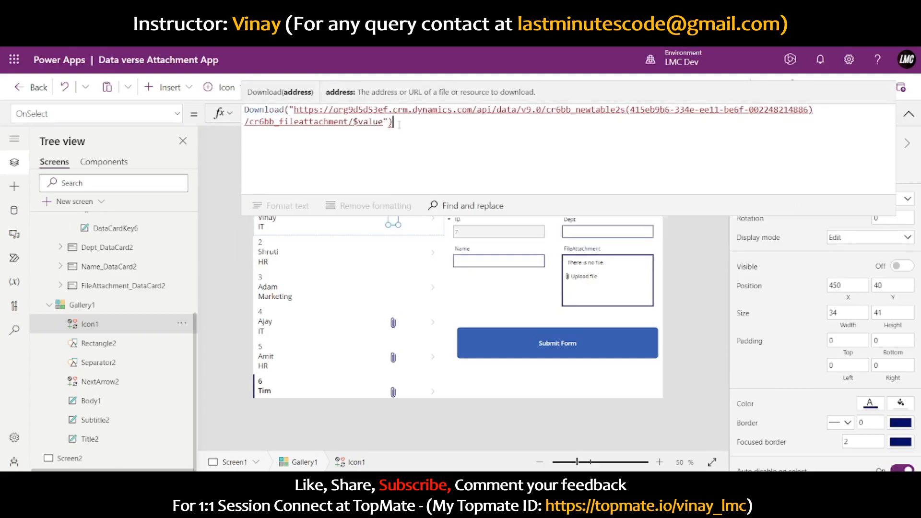
pyautogui.write(')')
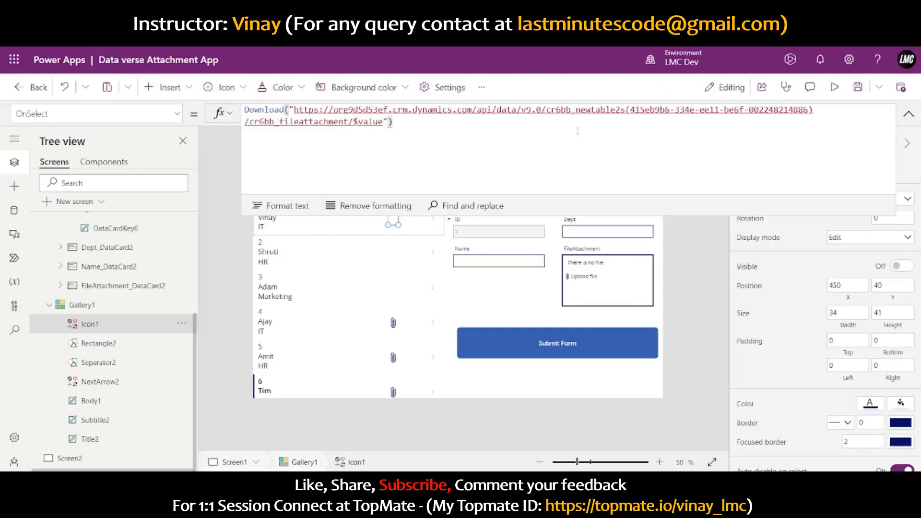
# Step: Examine the record's unique identifier between the parentheses in the Download URL
pyautogui.click(630, 114)
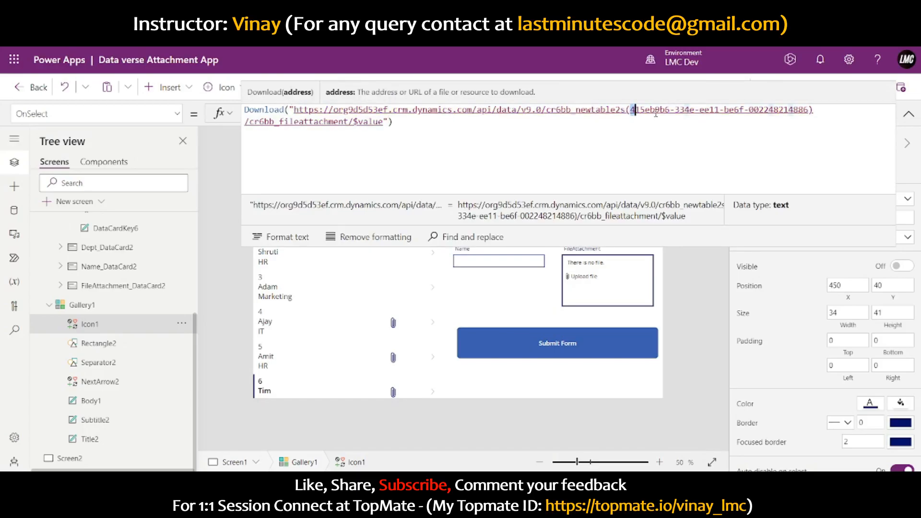
pyautogui.click(630, 113)
pyautogui.click(810, 110)
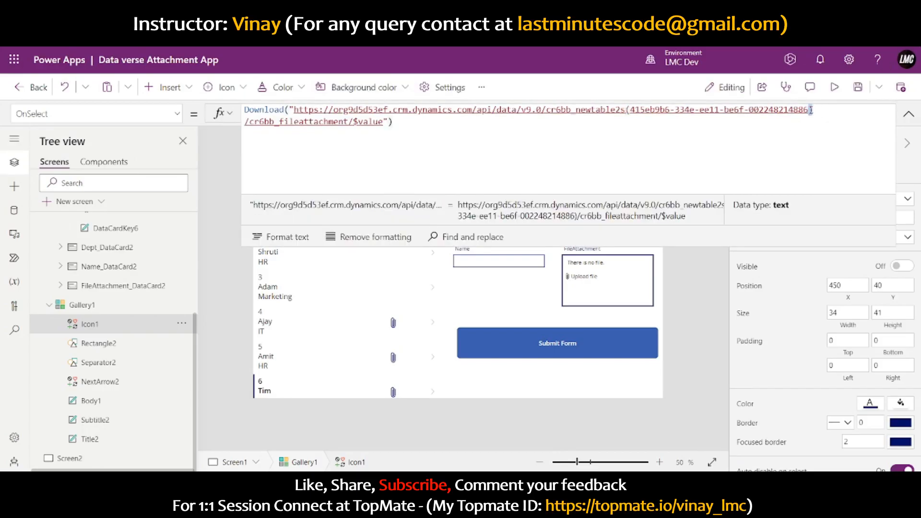
pyautogui.moveTo(811, 110); pyautogui.dragTo(632, 114)
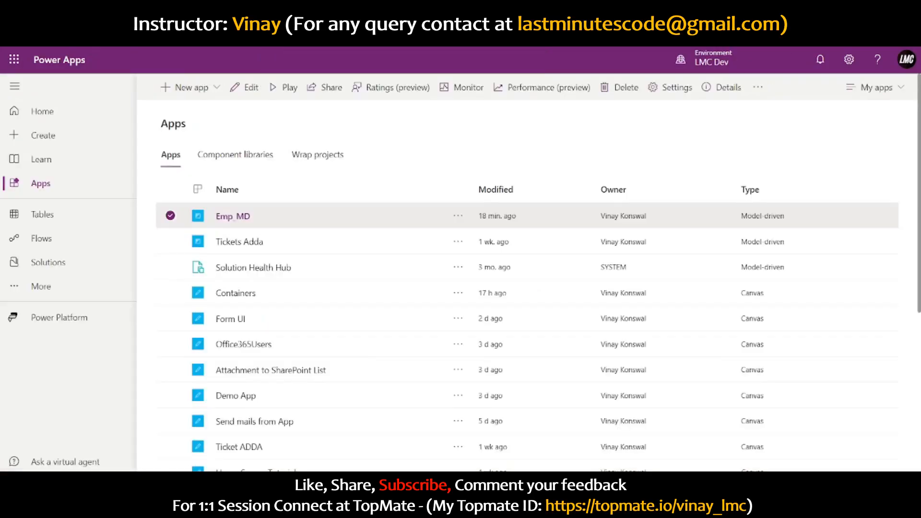
# Step: Go to the Dataverse tables list, search for tbl, and open the tbl_Emp_Attach table's columns and data
pyautogui.click(59, 214)
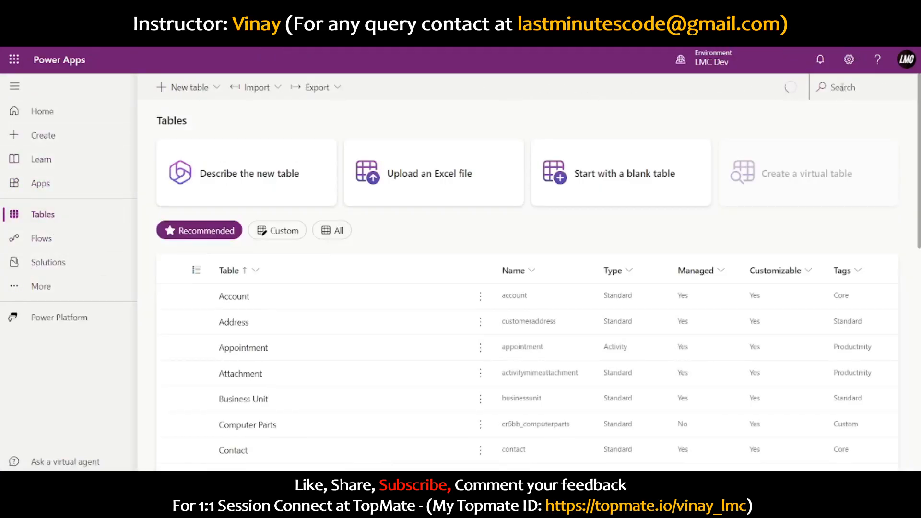
pyautogui.click(843, 91)
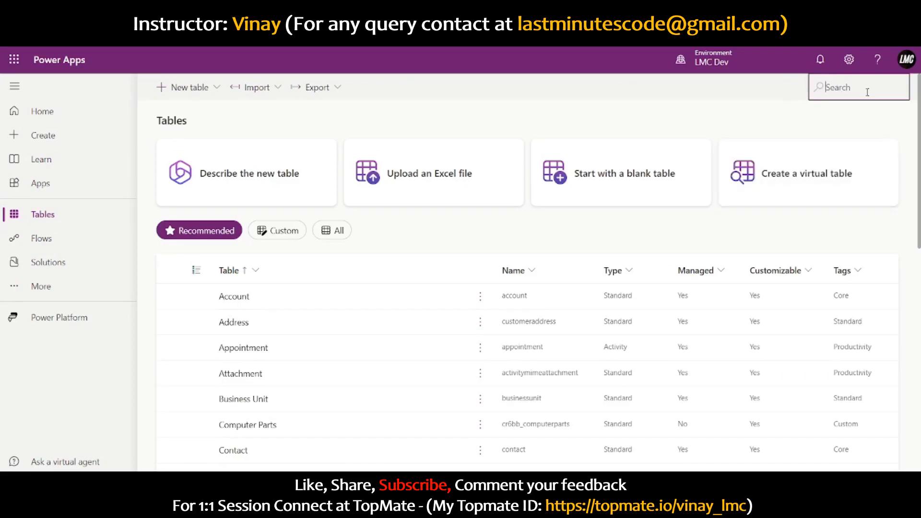
pyautogui.write('tbl')
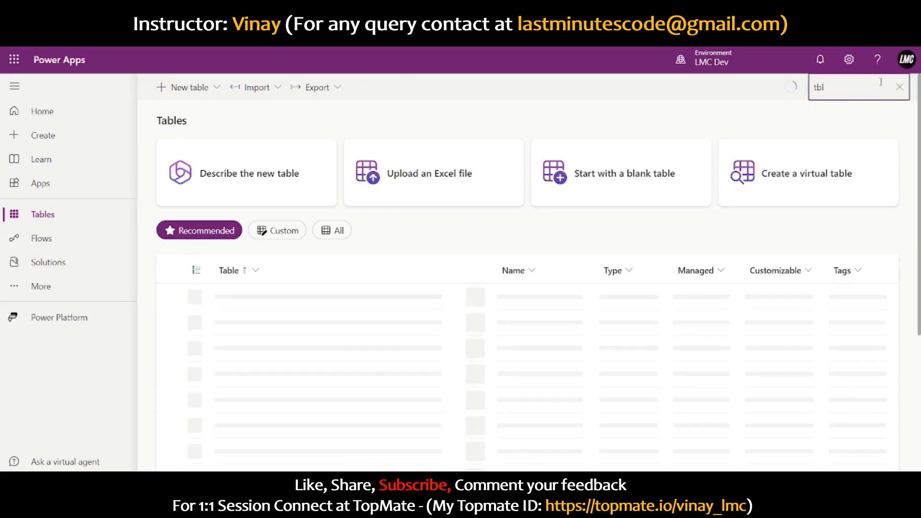
pyautogui.click(249, 298)
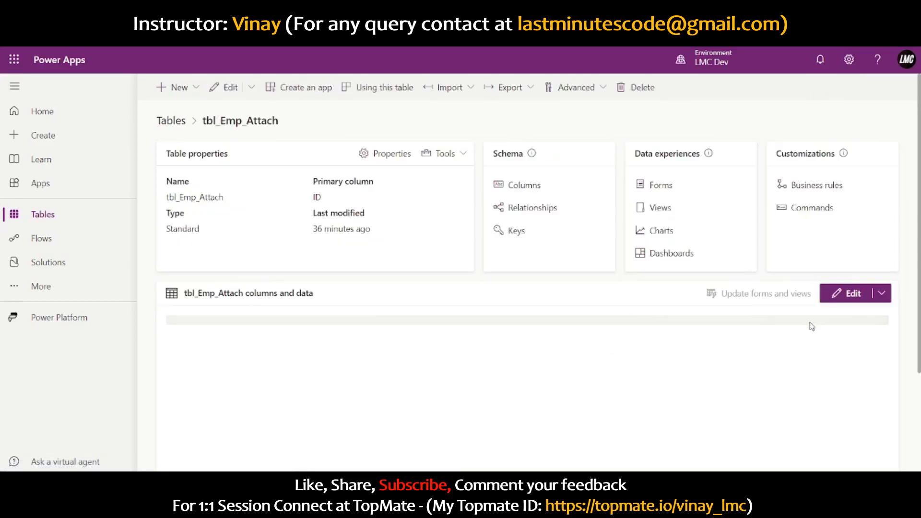
pyautogui.scroll(-3, 823, 328)
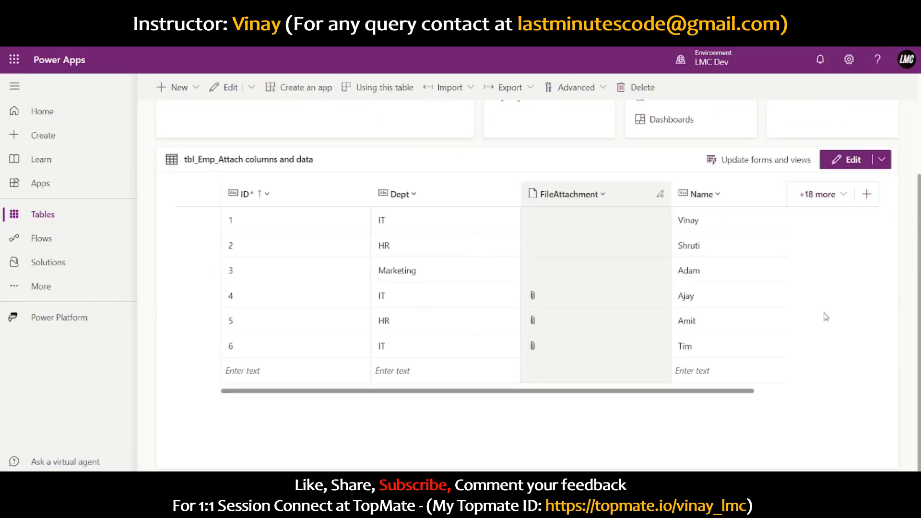
pyautogui.click(818, 195)
pyautogui.scroll(-5, 686, 336)
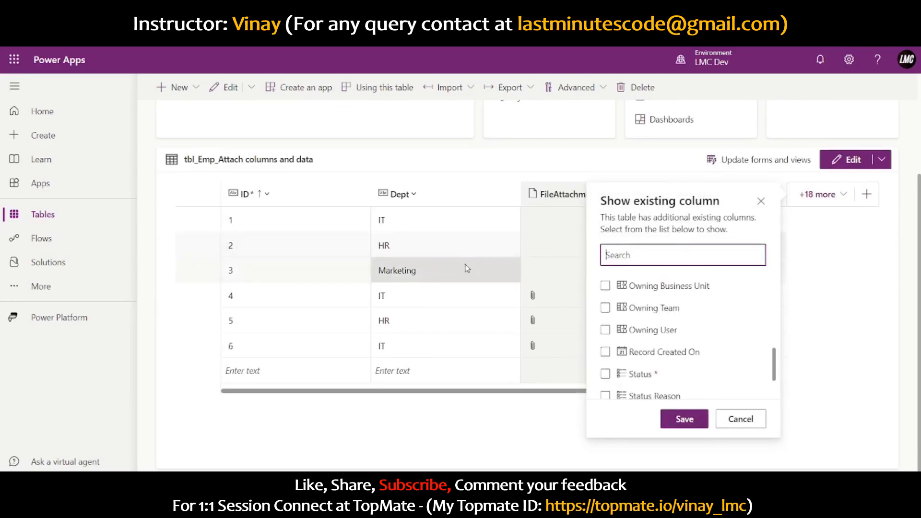
pyautogui.click(466, 268)
pyautogui.scroll(3, 465, 268)
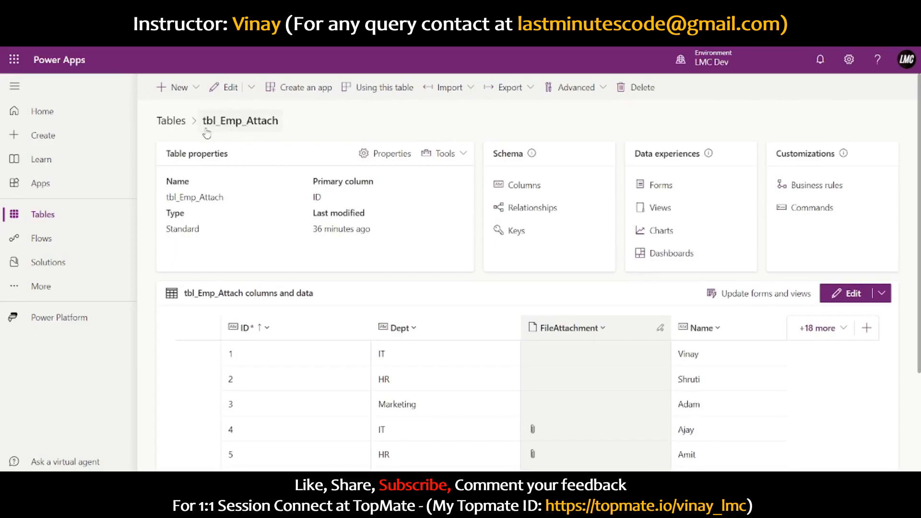
# Step: Show the existing New table column in the tbl_Emp_Attach columns and data grid
pyautogui.scroll(-3, 695, 240)
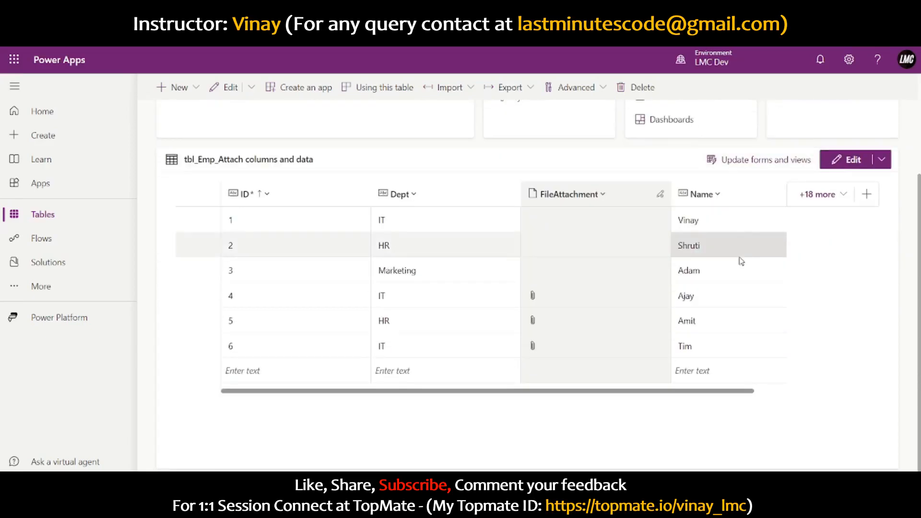
pyautogui.click(827, 203)
pyautogui.scroll(-10, 645, 345)
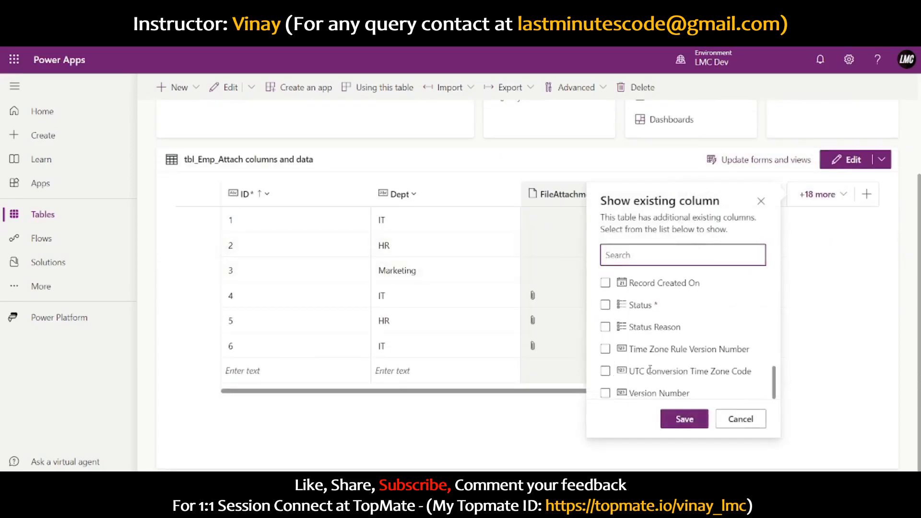
pyautogui.scroll(8, 642, 365)
pyautogui.scroll(-4, 643, 361)
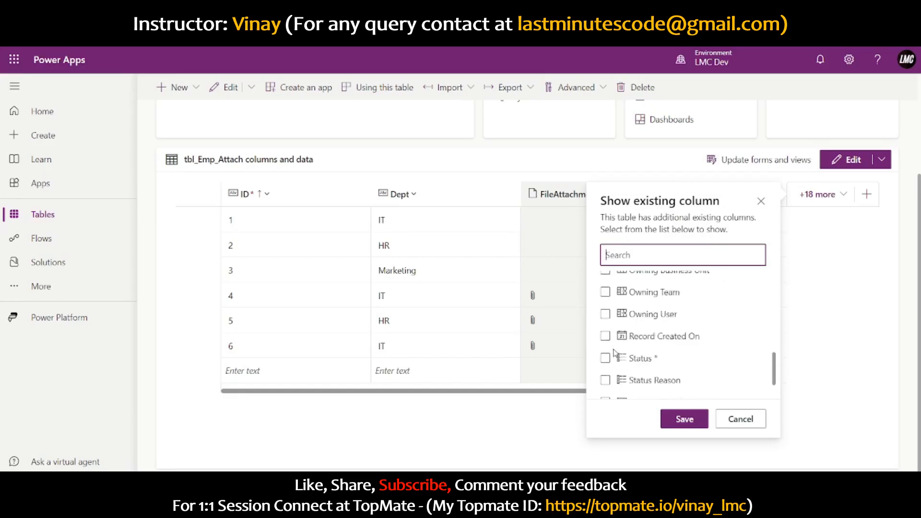
pyautogui.scroll(-2, 615, 353)
pyautogui.scroll(4, 652, 350)
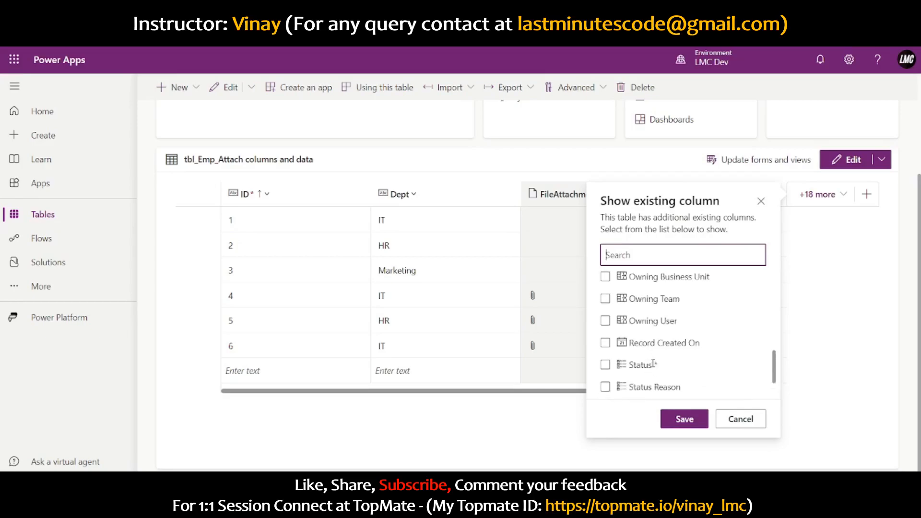
pyautogui.scroll(5, 656, 367)
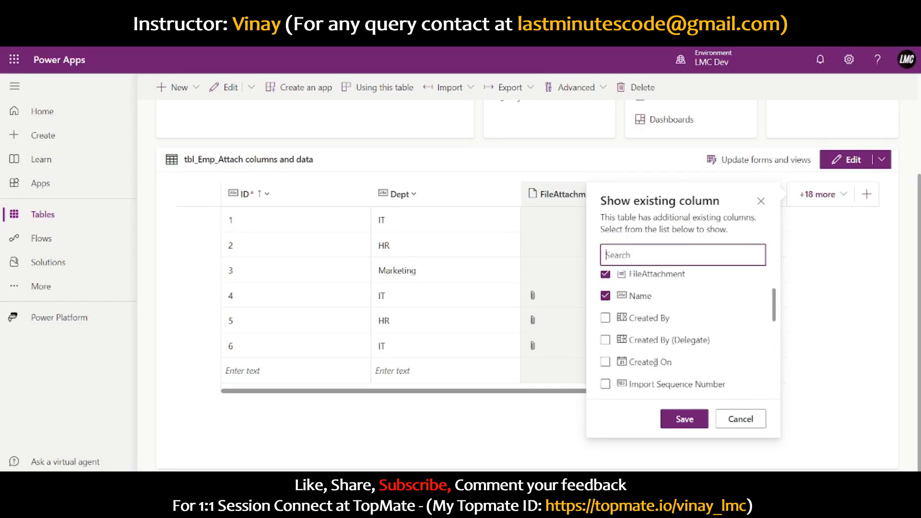
pyautogui.scroll(-2, 656, 366)
pyautogui.scroll(-2, 656, 367)
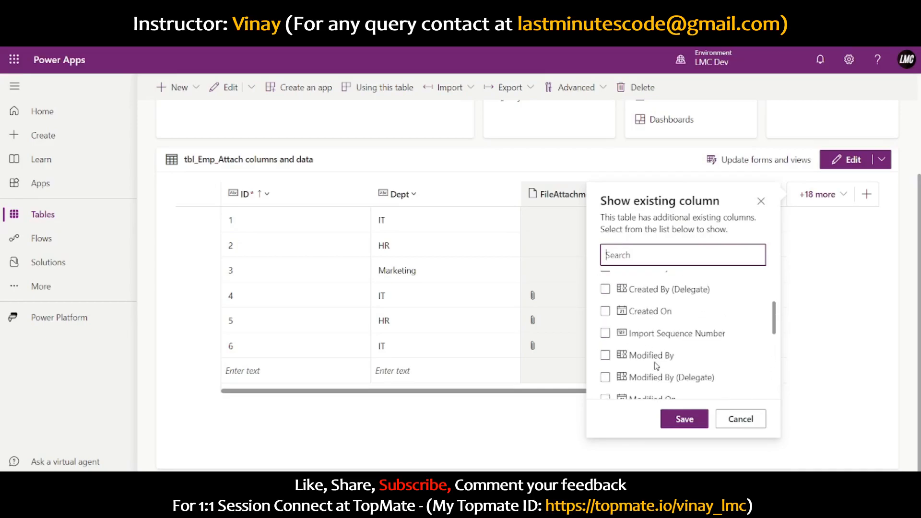
pyautogui.scroll(-2, 632, 346)
pyautogui.scroll(-2, 619, 361)
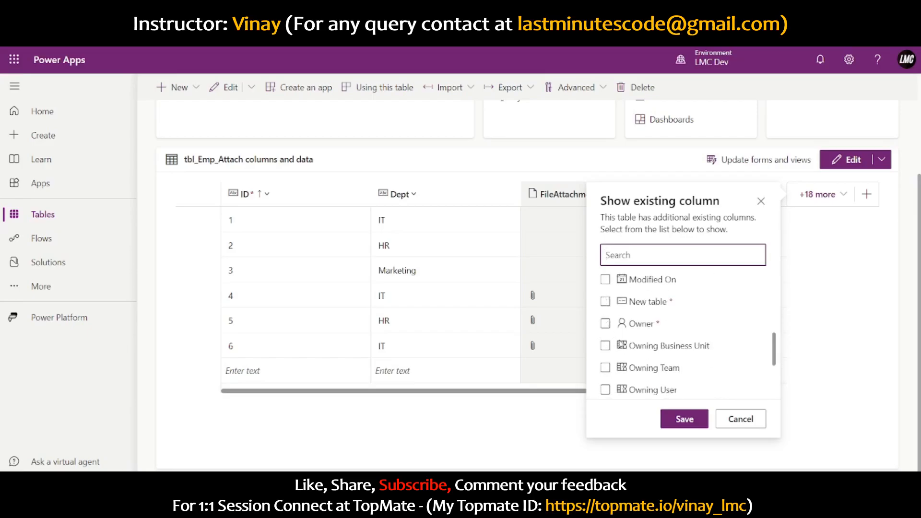
pyautogui.click(605, 301)
pyautogui.scroll(1, 637, 340)
pyautogui.scroll(1, 637, 340)
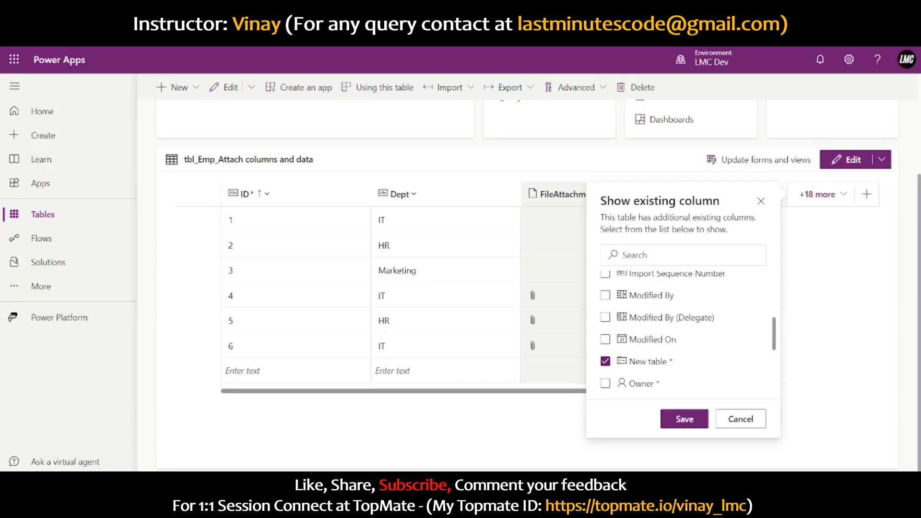
pyautogui.click(683, 420)
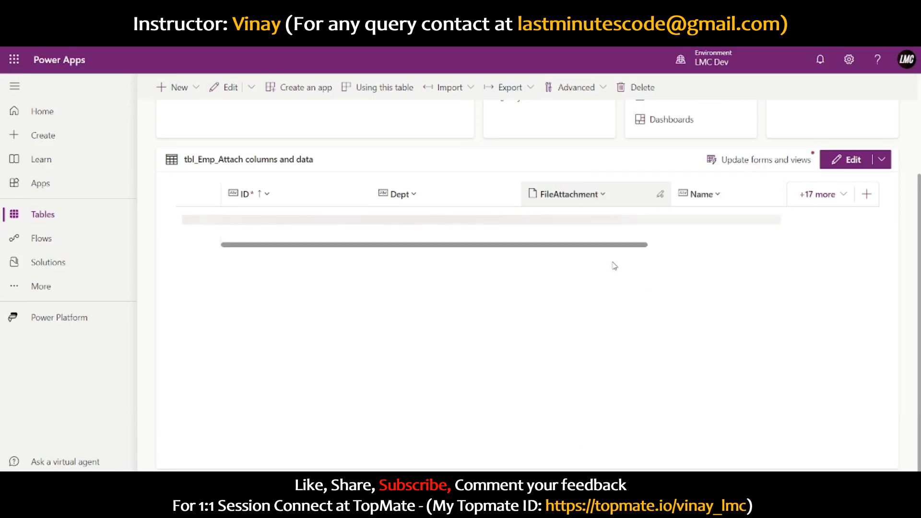
# Step: Examine the unique identifiers in the New table column for the first three records and compare the column with the table name
pyautogui.moveTo(619, 391); pyautogui.dragTo(823, 398)
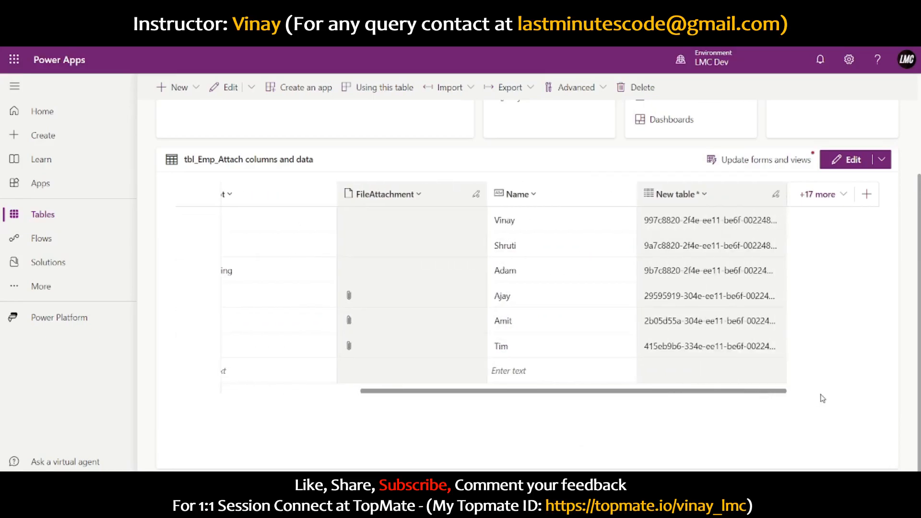
pyautogui.click(649, 223)
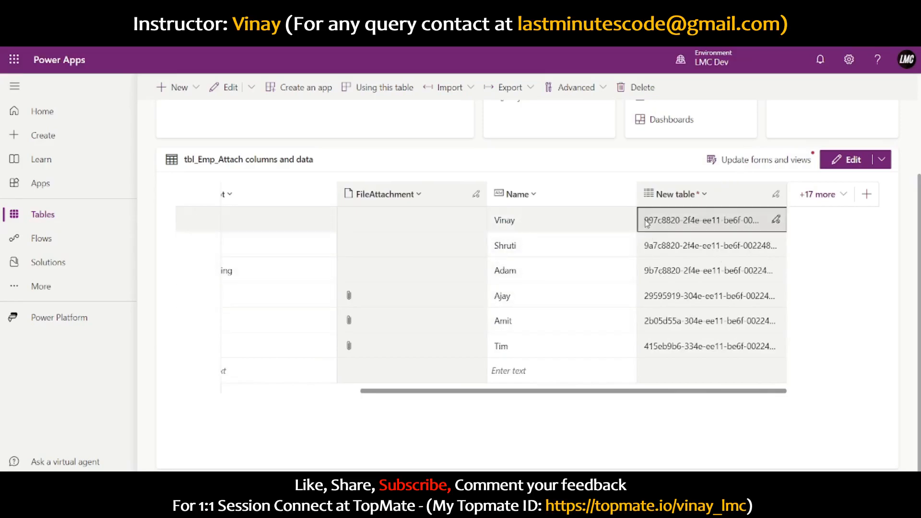
pyautogui.click(704, 242)
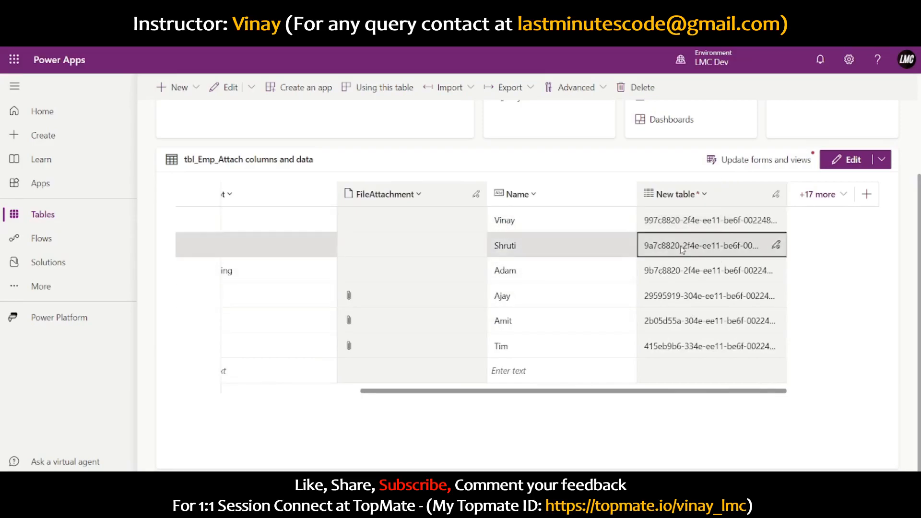
pyautogui.click(695, 270)
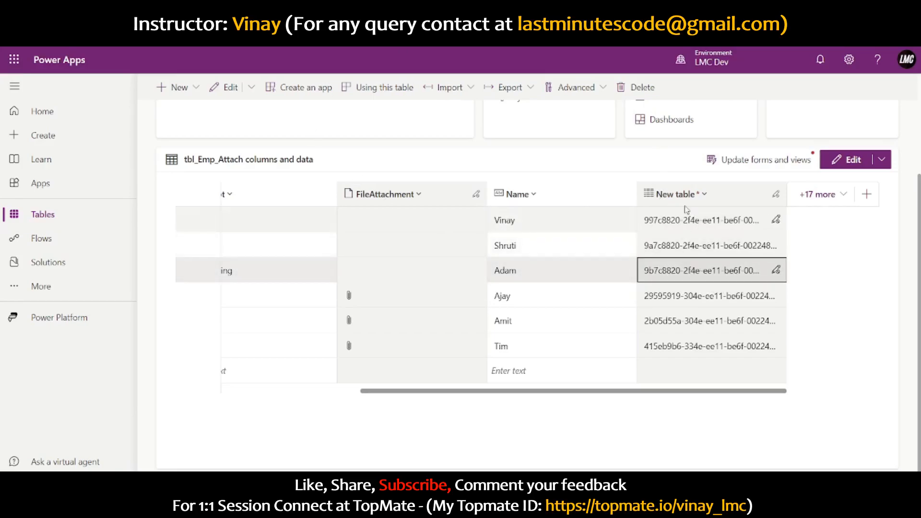
pyautogui.scroll(3, 679, 197)
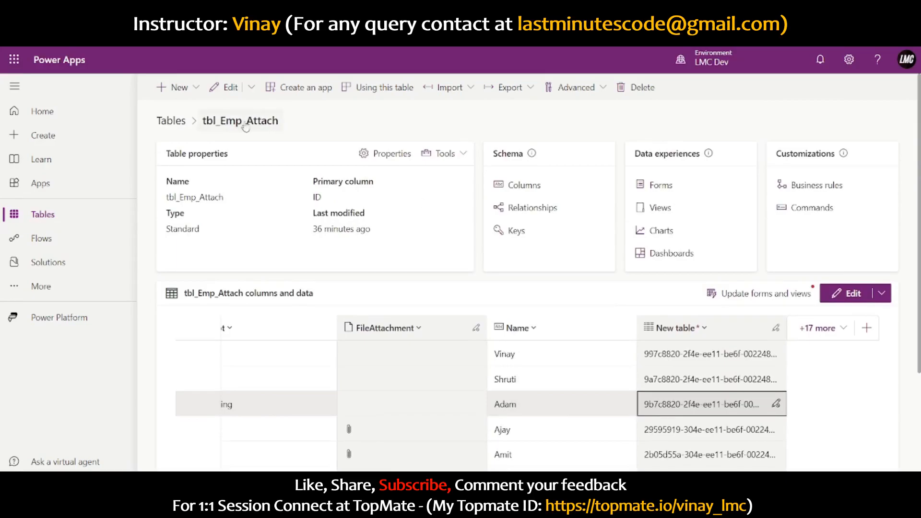
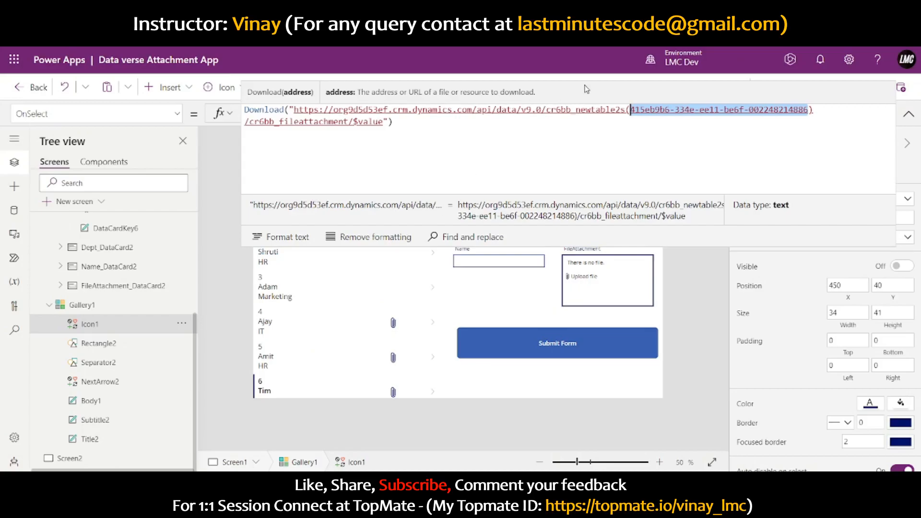
# Step: Preview the Data verse Attachment App, test the attachment download for record 4 in the gallery, and cancel saving the file
pyautogui.click(645, 127)
pyautogui.moveTo(630, 110); pyautogui.dragTo(804, 110)
pyautogui.click(834, 87)
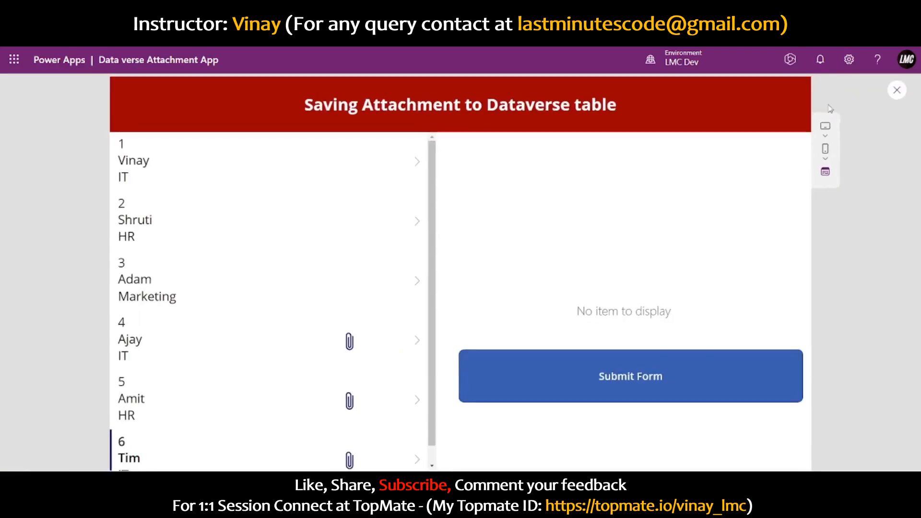
pyautogui.click(354, 344)
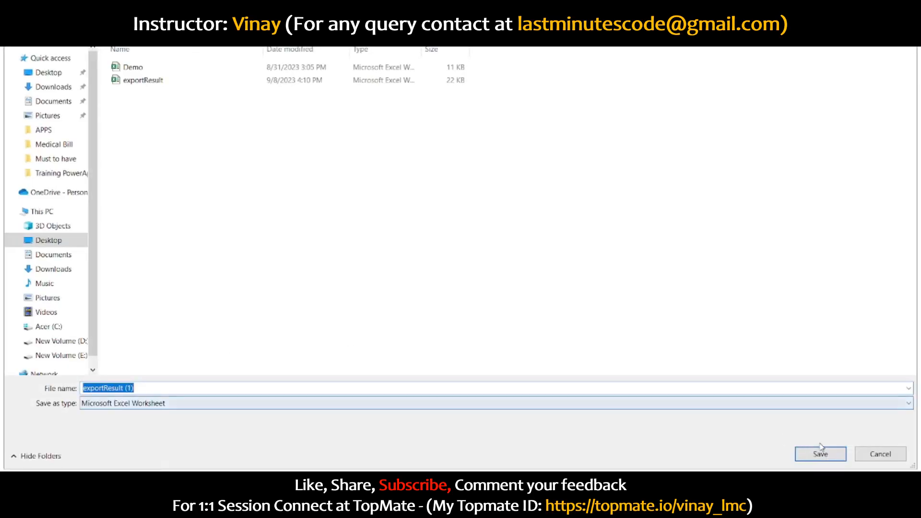
pyautogui.click(866, 455)
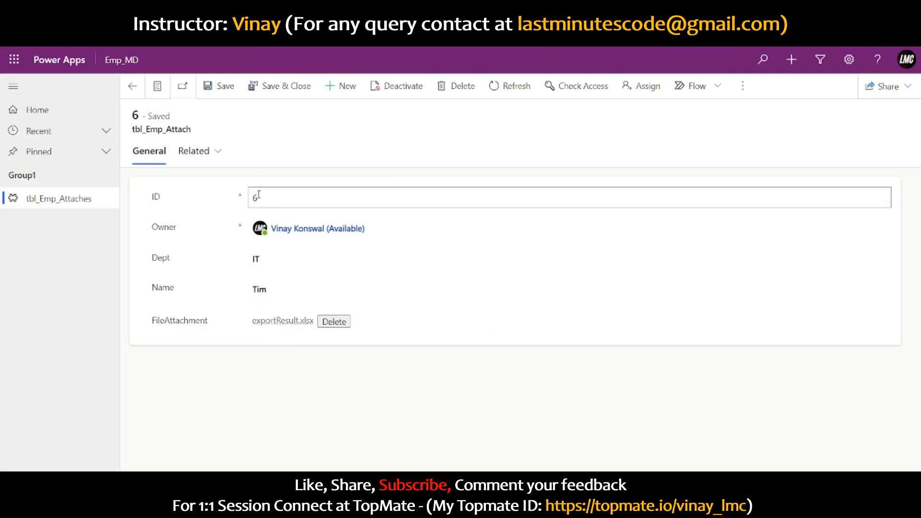
# Step: Switch to the Emp_MD app and check the FileAttachment of records 4 and 5 in tbl_Emp_Attaches
pyautogui.click(132, 86)
pyautogui.click(160, 245)
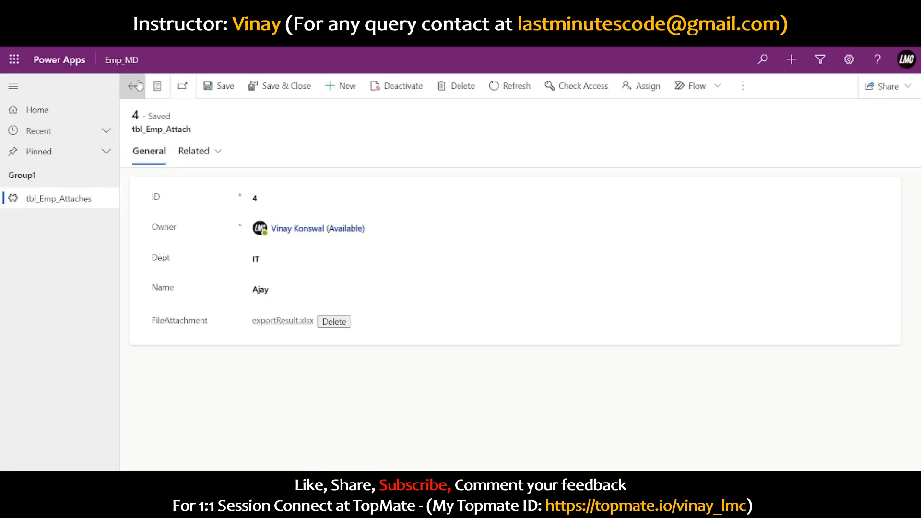
pyautogui.click(132, 86)
pyautogui.click(159, 272)
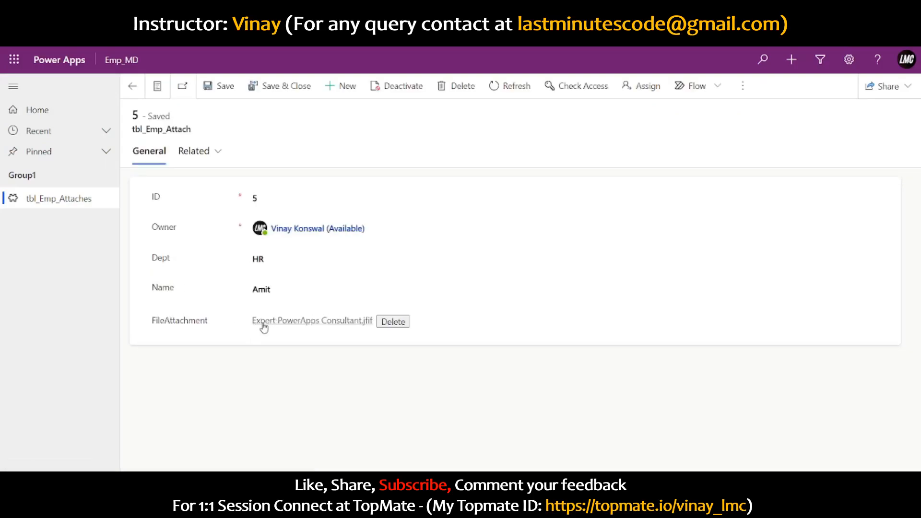
# Step: Return to the canvas app preview, test the attachment download for record 5, cancel saving the file, and exit the preview
pyautogui.click(355, 8)
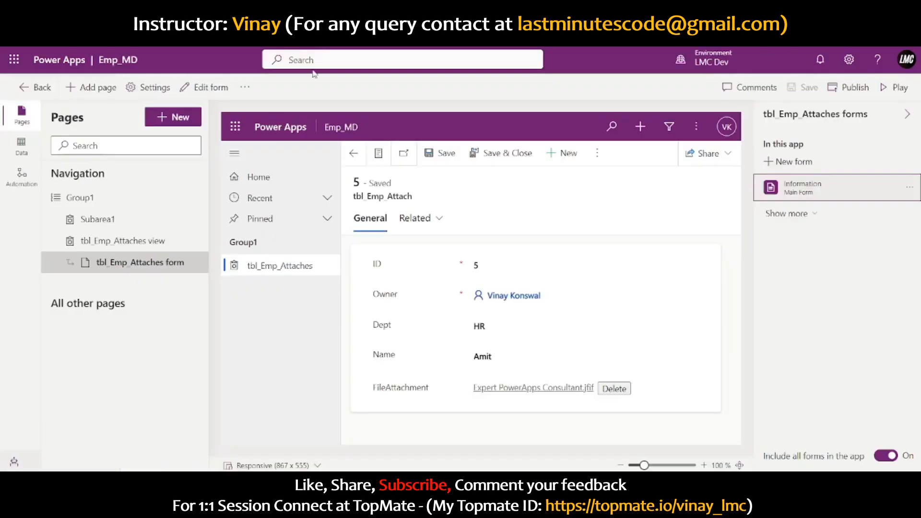
pyautogui.click(252, 8)
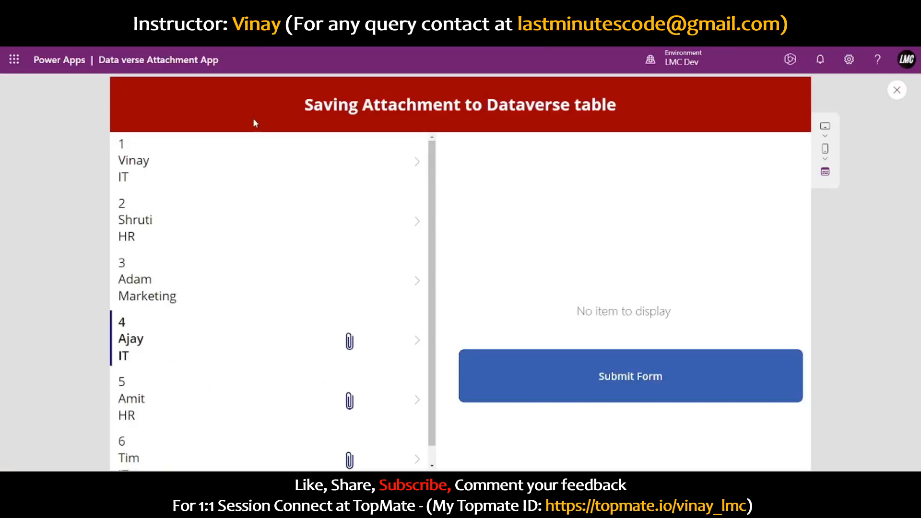
pyautogui.click(349, 401)
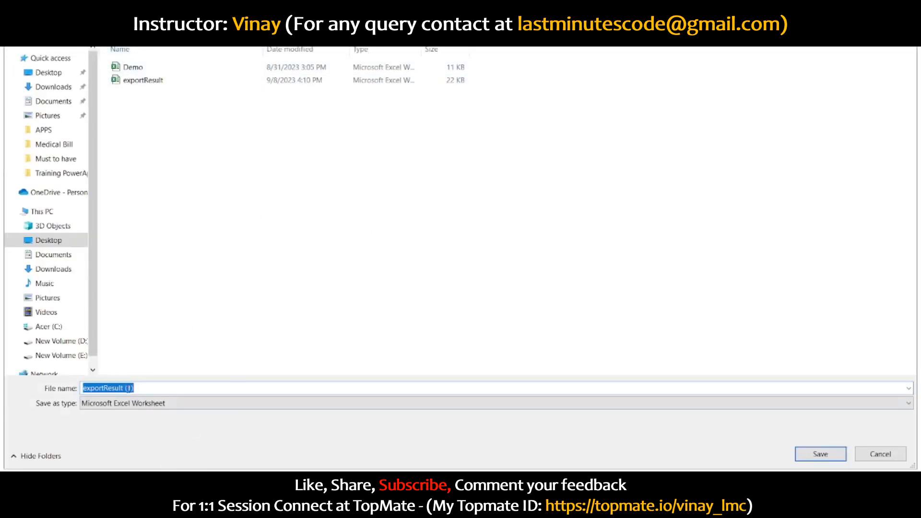
pyautogui.click(881, 454)
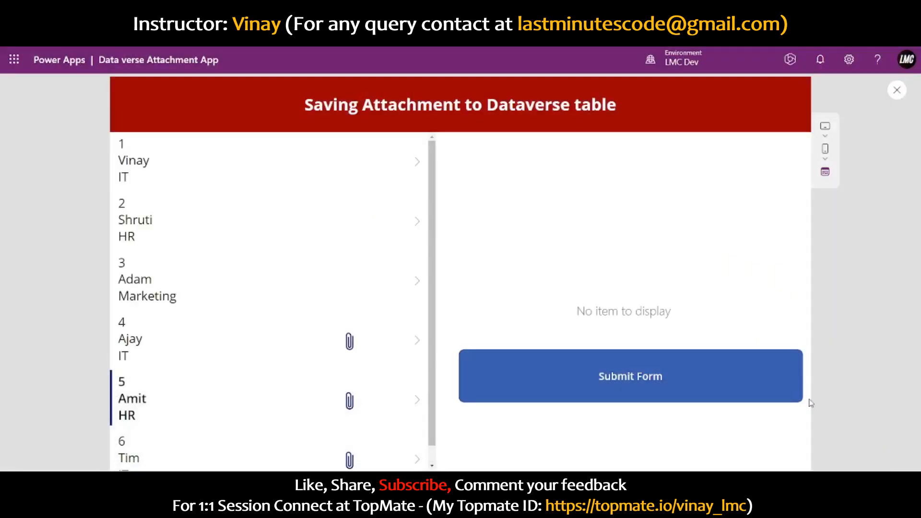
pyautogui.click(897, 90)
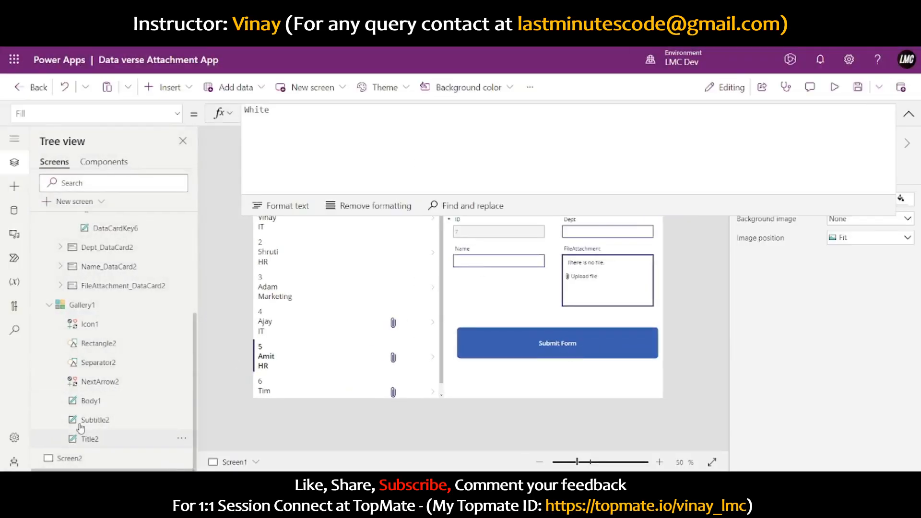
# Step: Replace the fixed record identifier in Icon1's OnSelect Download URL with the concatenated reference ThisItem.'New table'
pyautogui.click(91, 324)
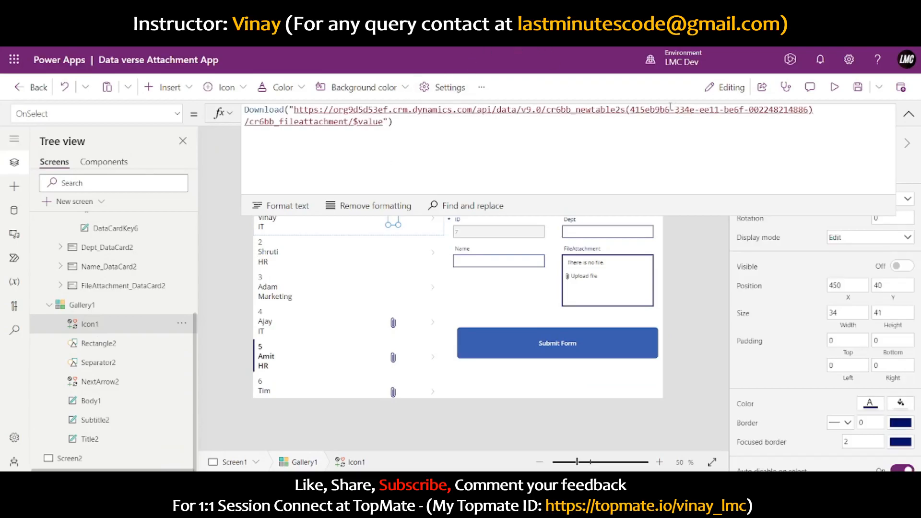
pyautogui.moveTo(630, 110); pyautogui.dragTo(810, 110)
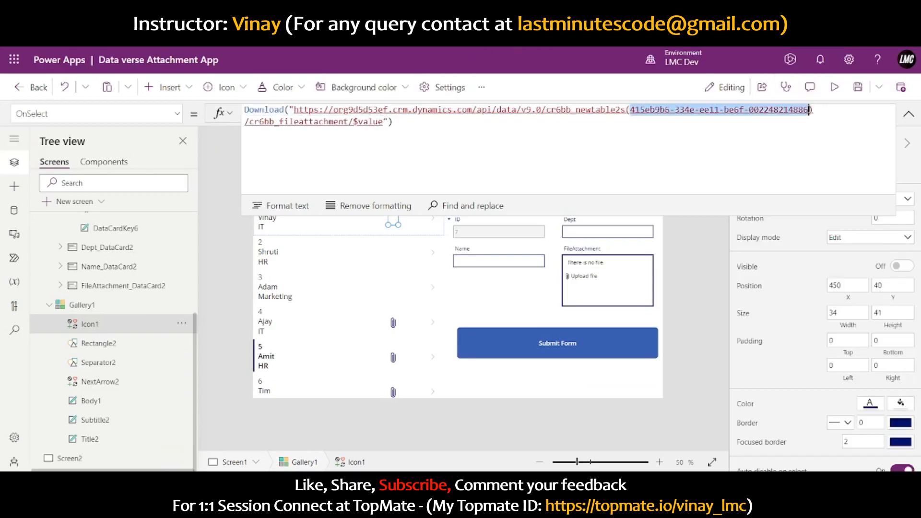
pyautogui.press('BackSpace')
pyautogui.write('"')
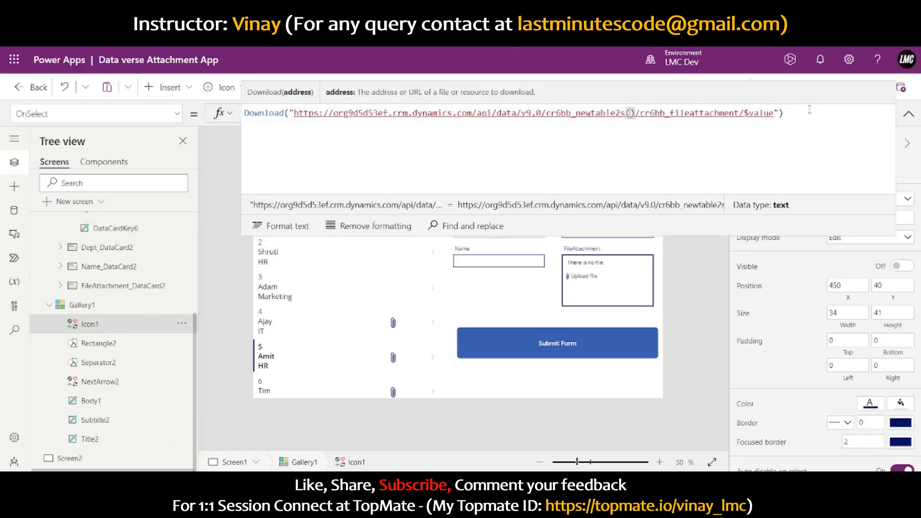
pyautogui.write(' "& ')
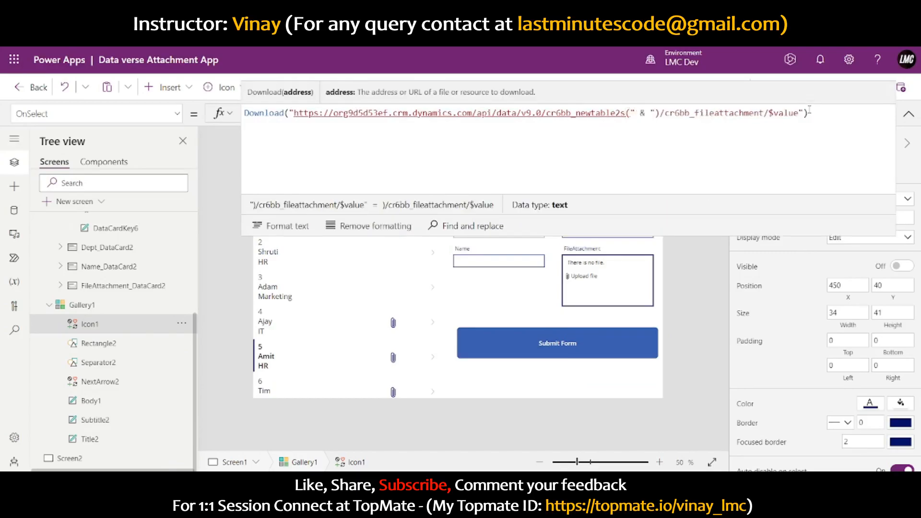
pyautogui.write('&ThisItem')
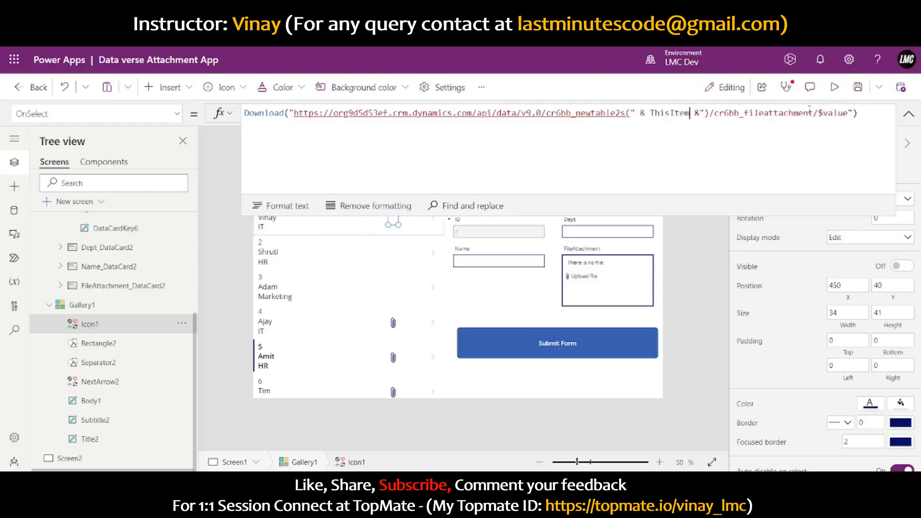
pyautogui.write('.New')
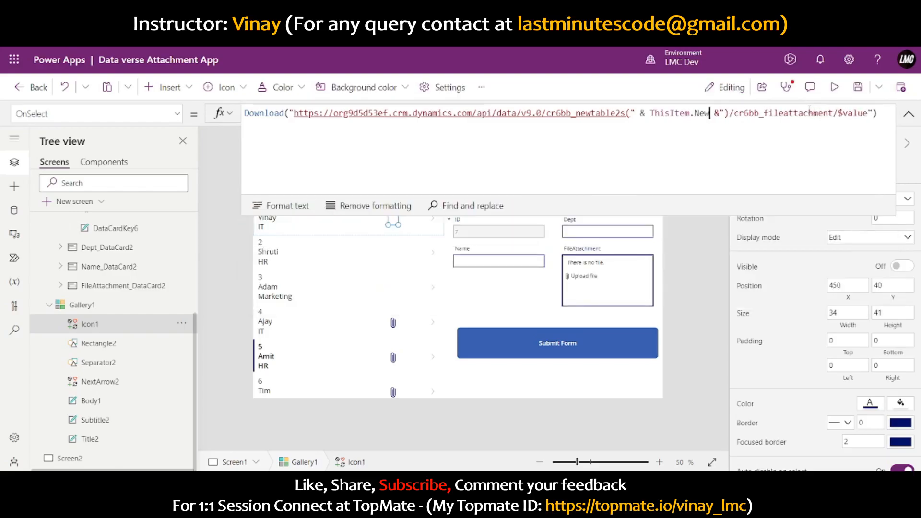
pyautogui.click(322, 266)
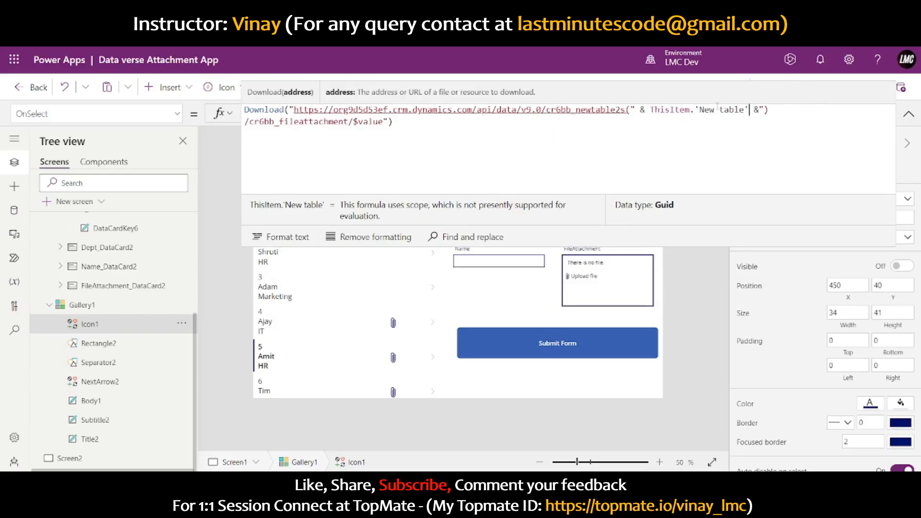
pyautogui.moveTo(652, 110); pyautogui.dragTo(746, 110)
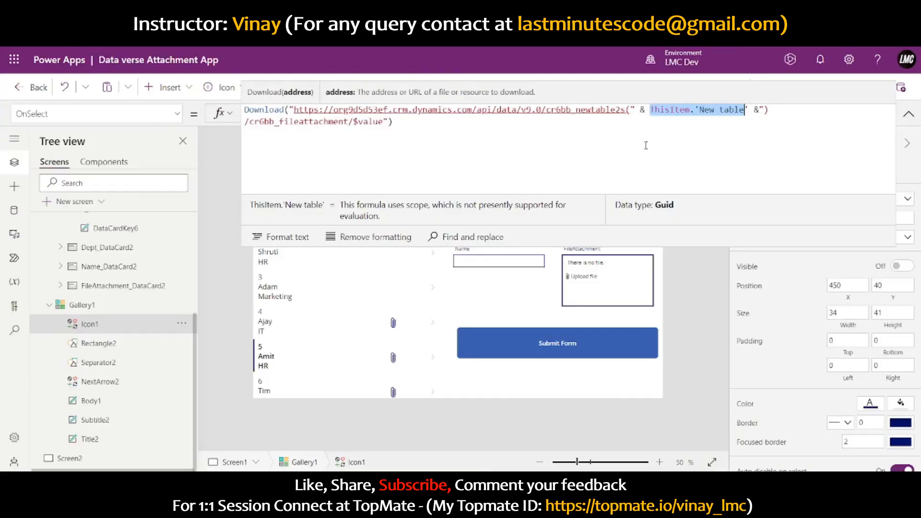
# Step: Preview the app, test the attachment download for record 5 with the dynamic identifier, cancel saving the file, and exit the preview
pyautogui.click(908, 114)
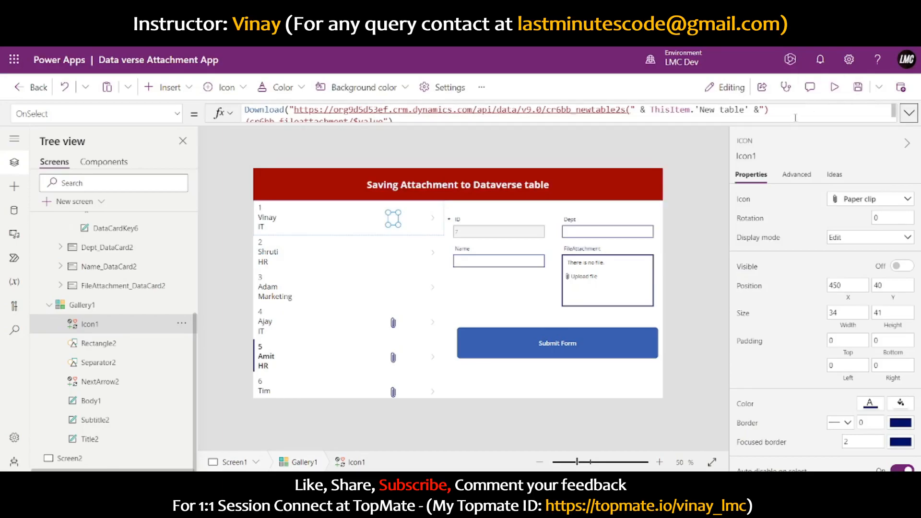
pyautogui.click(908, 113)
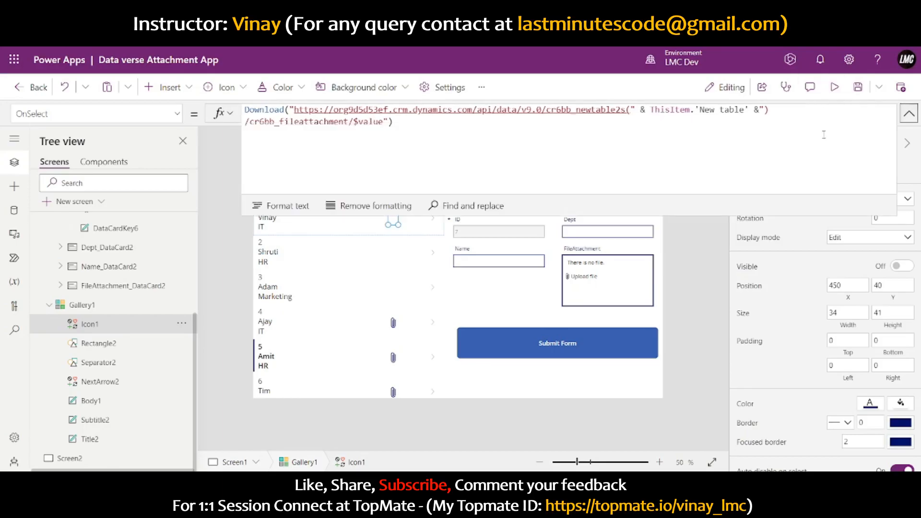
pyautogui.click(564, 163)
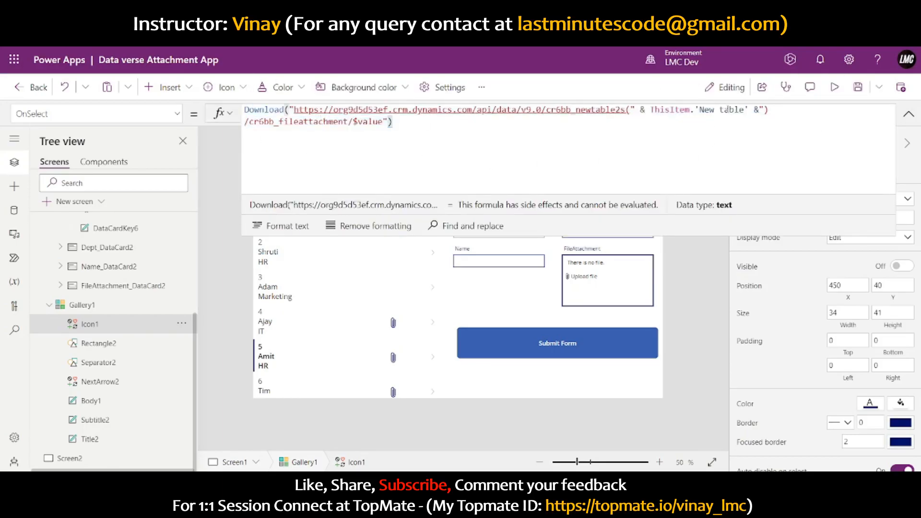
pyautogui.click(834, 87)
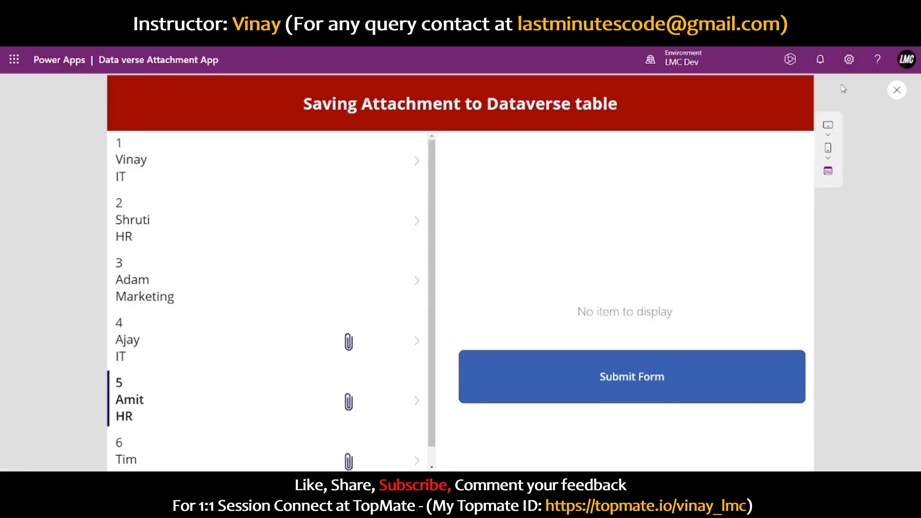
pyautogui.click(350, 401)
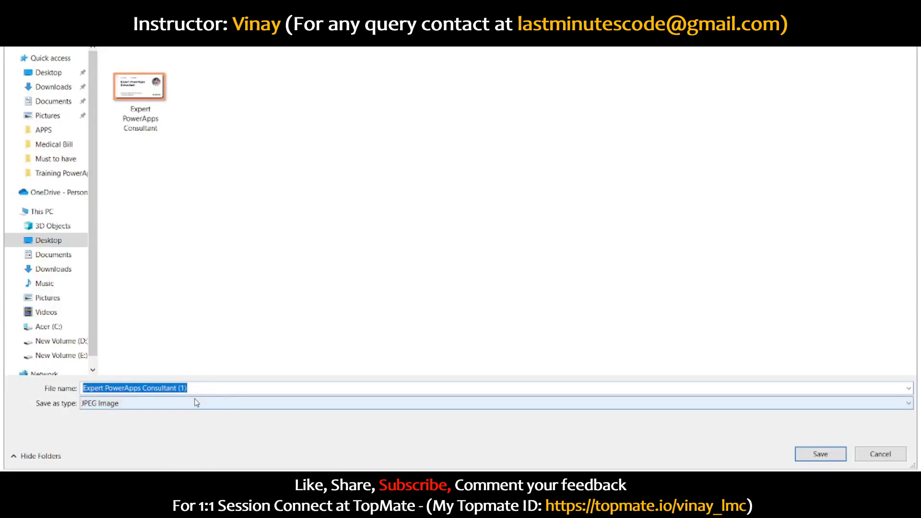
pyautogui.click(901, 451)
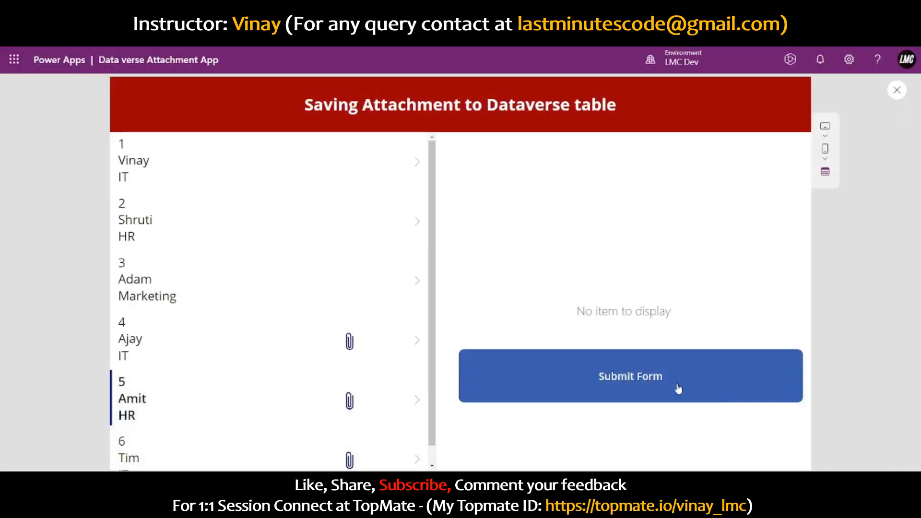
pyautogui.click(896, 89)
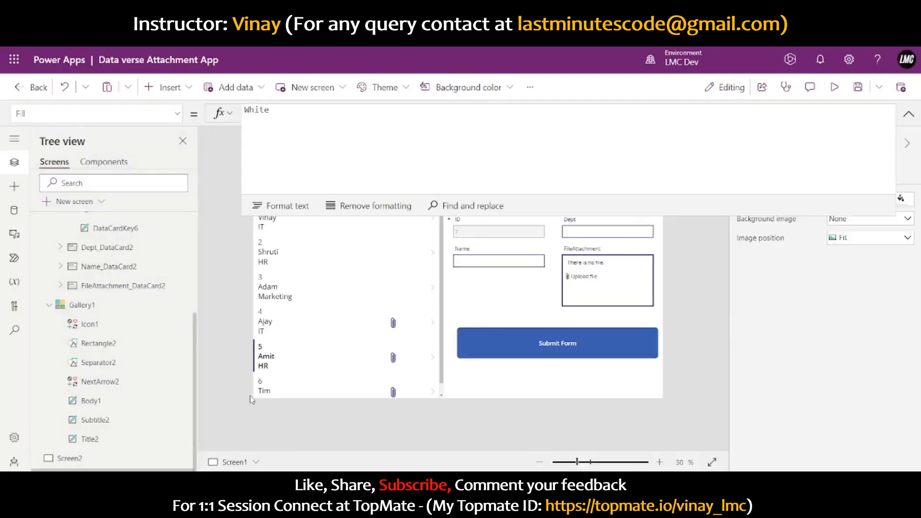
# Step: Preview the app again, test the attachment download for record 4, cancel saving the file, and exit the preview
pyautogui.click(402, 330)
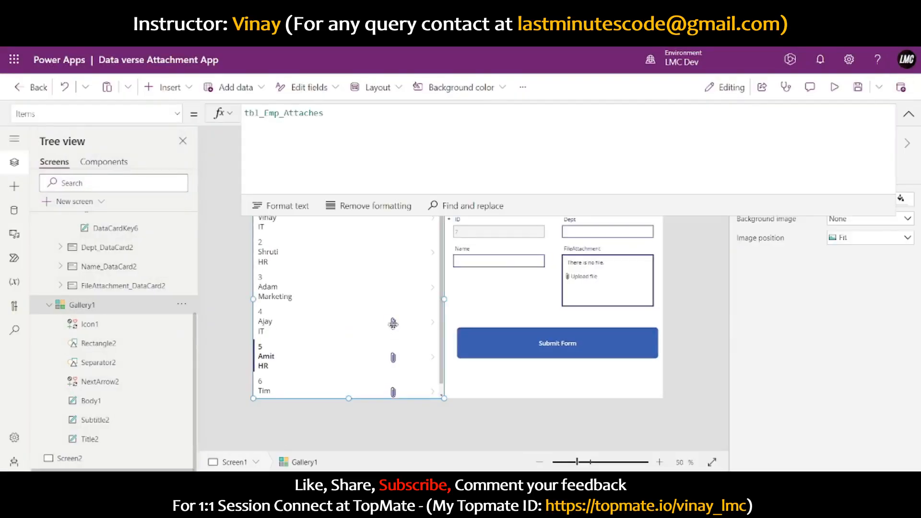
pyautogui.click(837, 90)
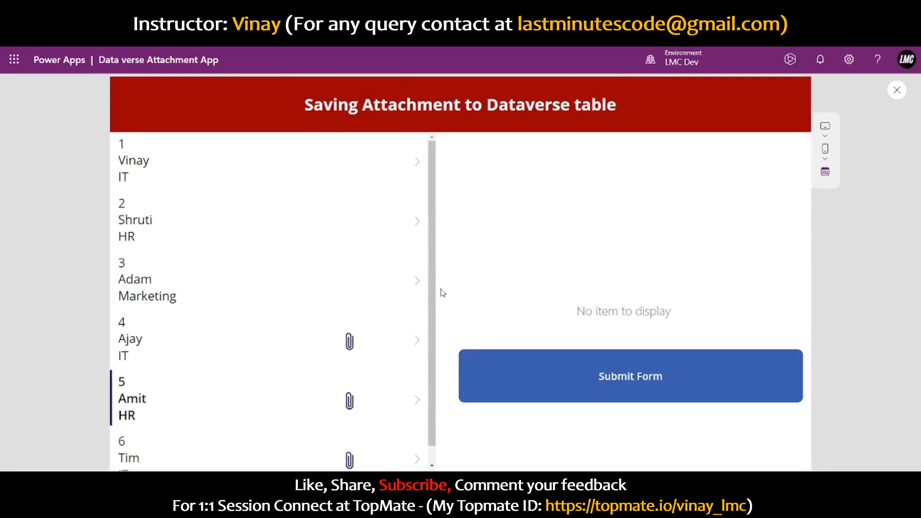
pyautogui.click(351, 342)
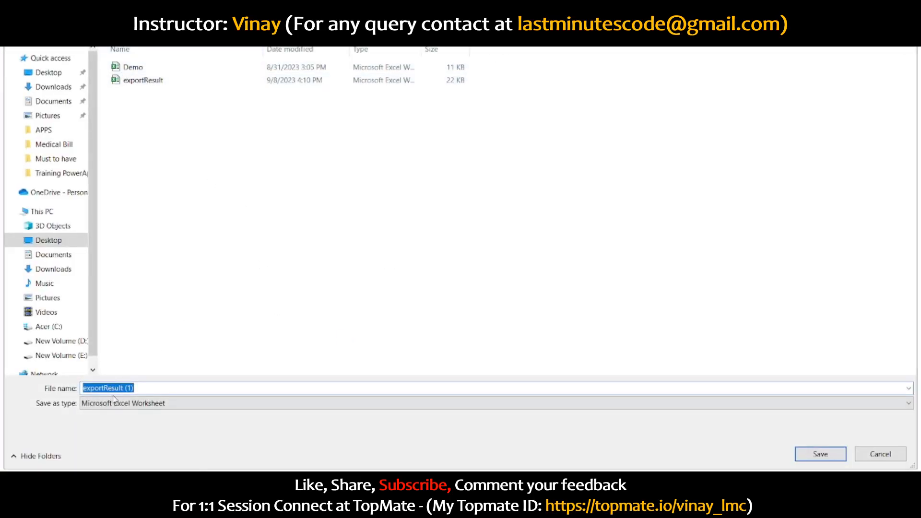
pyautogui.click(882, 455)
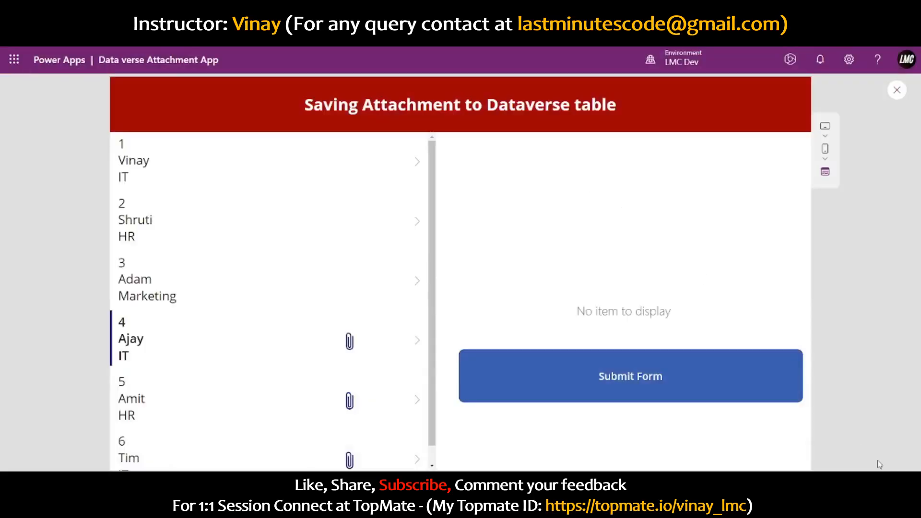
pyautogui.click(896, 92)
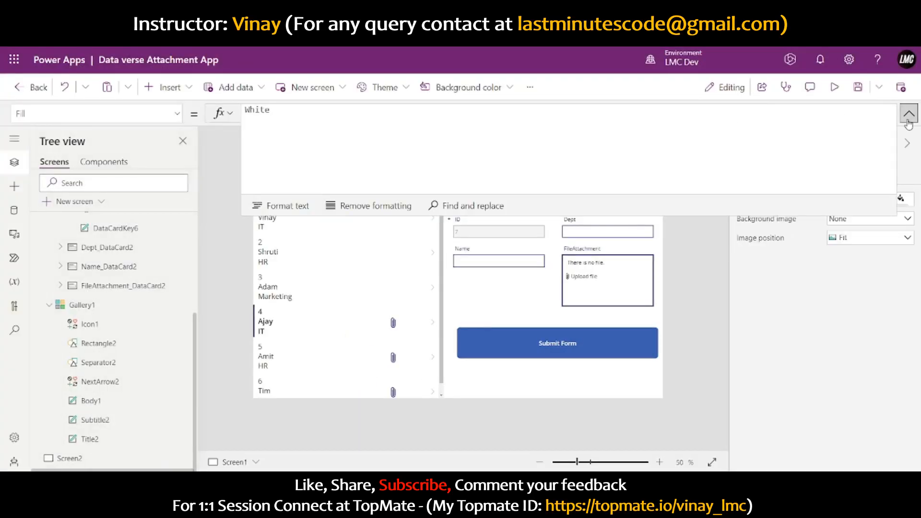
# Step: Collapse the formula area, select Form2, and briefly preview the app to check the form's display
pyautogui.click(532, 306)
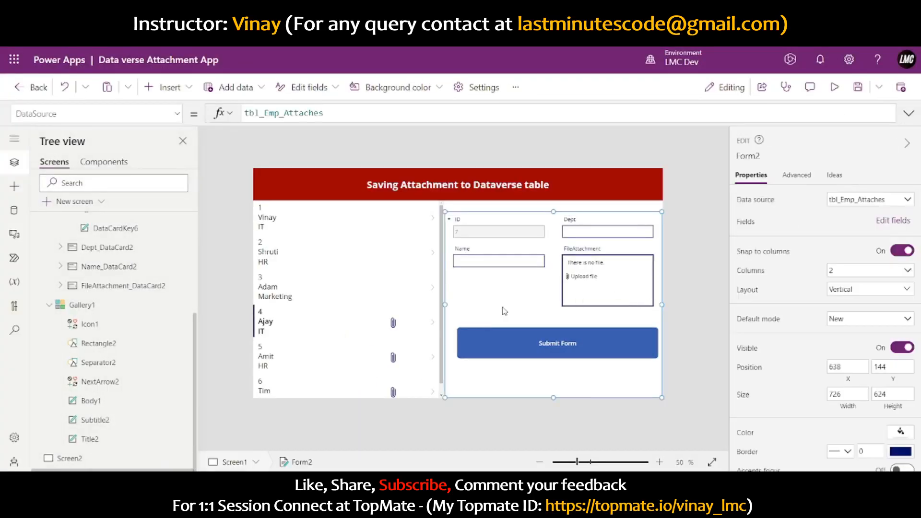
pyautogui.scroll(5, 188, 353)
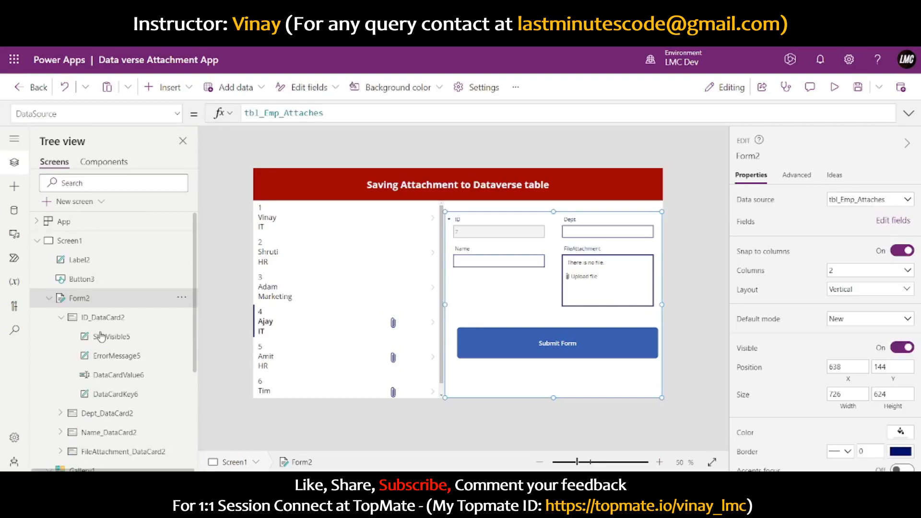
pyautogui.click(835, 87)
pyautogui.click(896, 91)
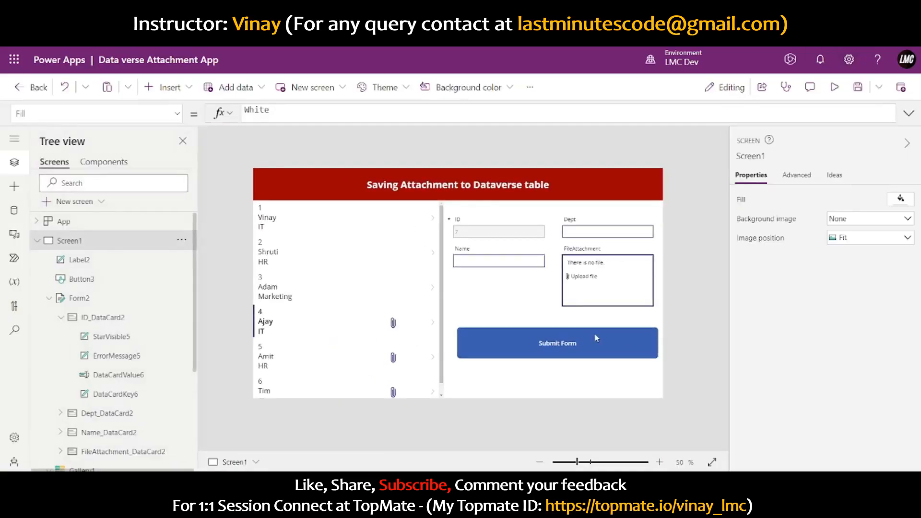
# Step: Switch Form2's default mode to Edit and back to New, and check the form in the app preview
pyautogui.click(533, 297)
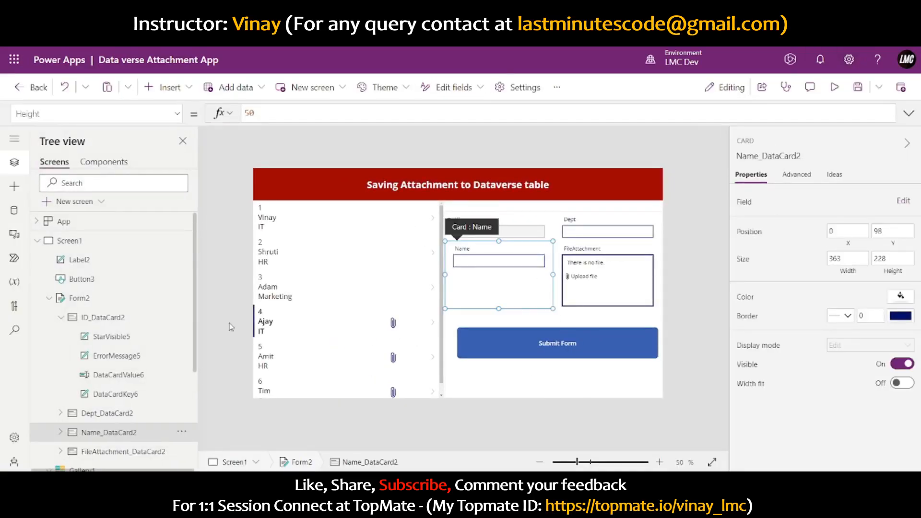
pyautogui.click(79, 298)
pyautogui.click(858, 319)
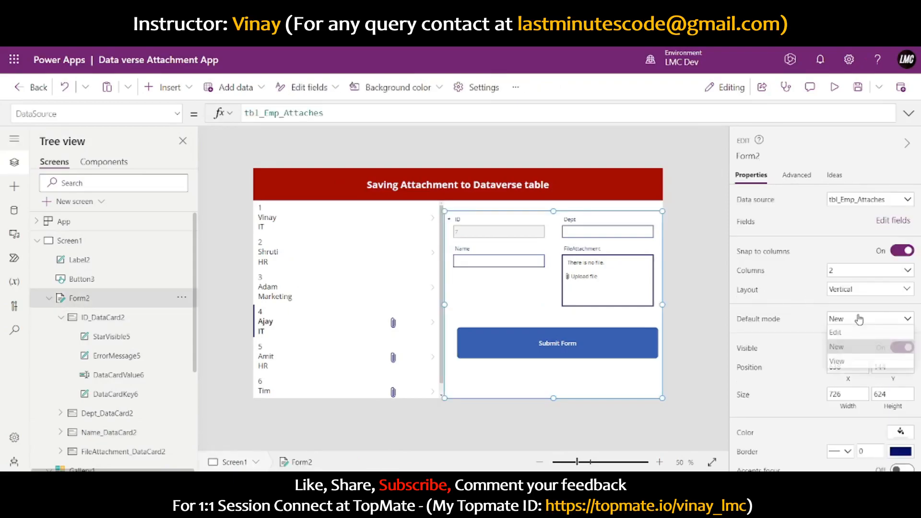
pyautogui.click(854, 336)
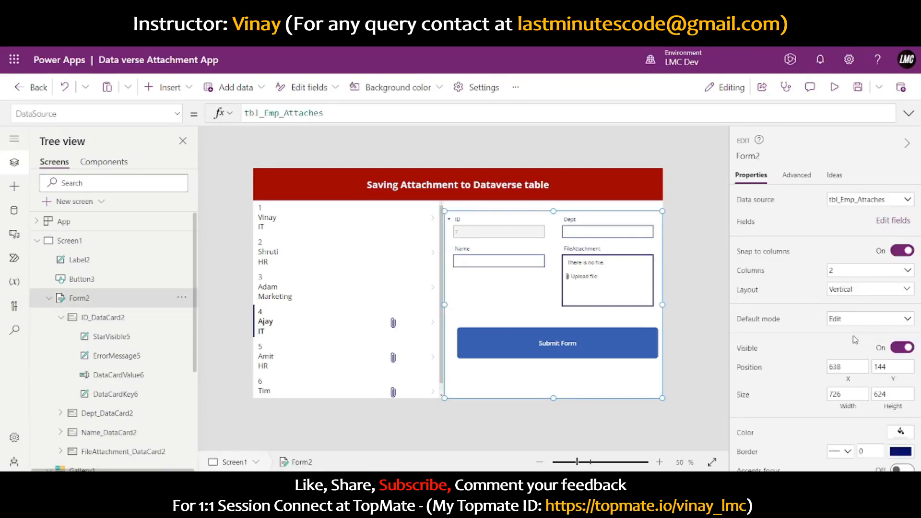
pyautogui.click(860, 319)
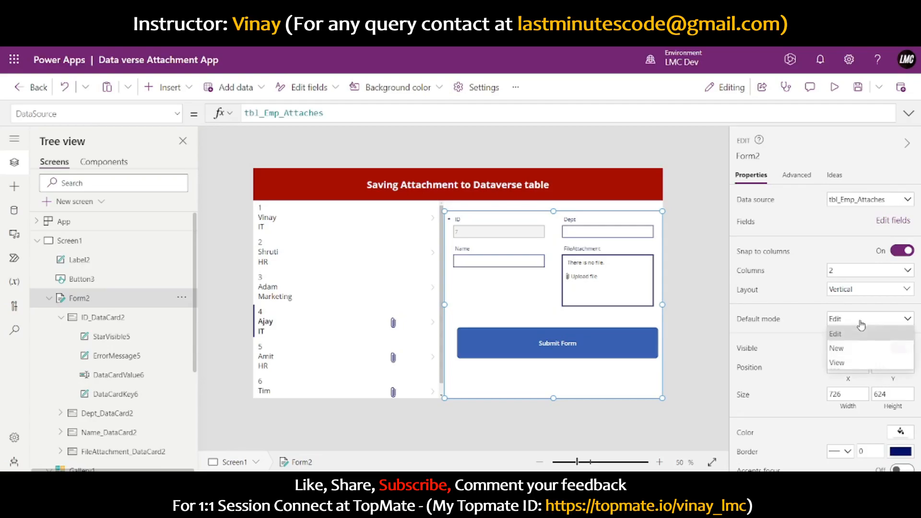
pyautogui.click(849, 349)
pyautogui.click(833, 91)
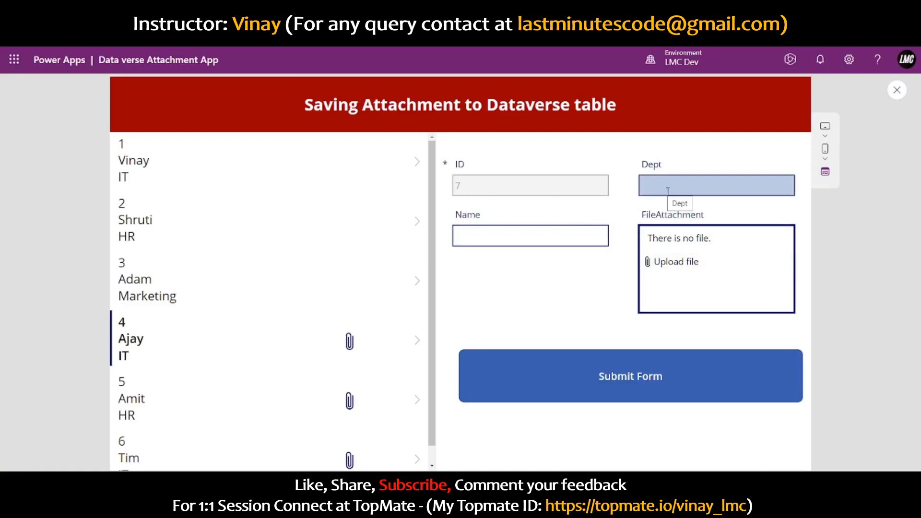
pyautogui.click(897, 90)
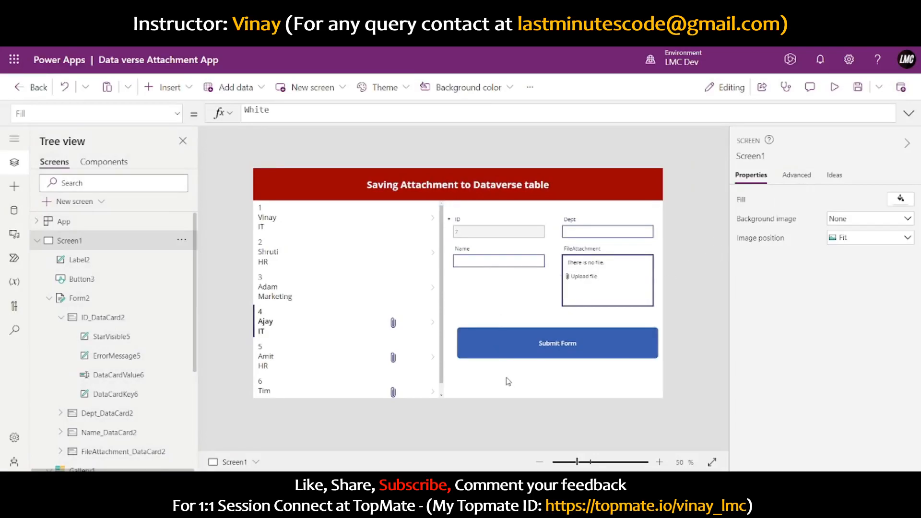
# Step: Collapse Screen1 in the tree, go to Screen2, and insert a text label reading Name
pyautogui.click(486, 287)
pyautogui.click(552, 321)
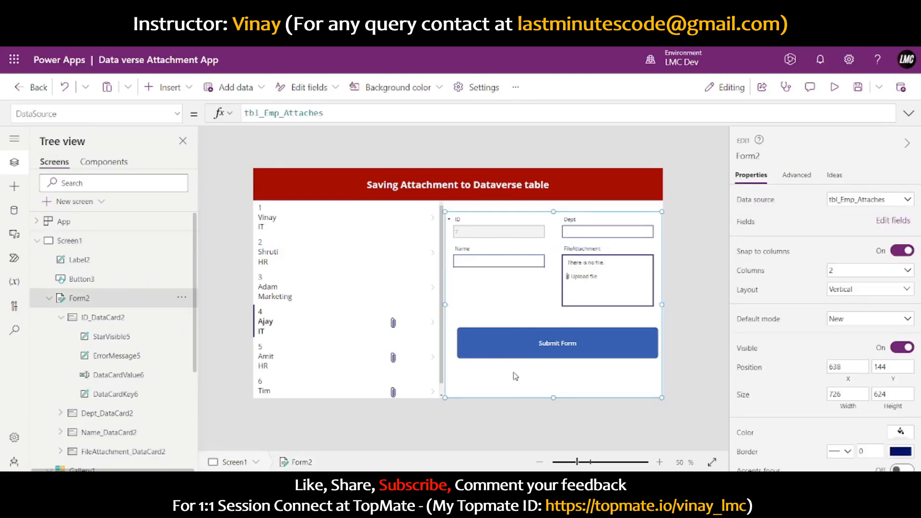
pyautogui.click(37, 241)
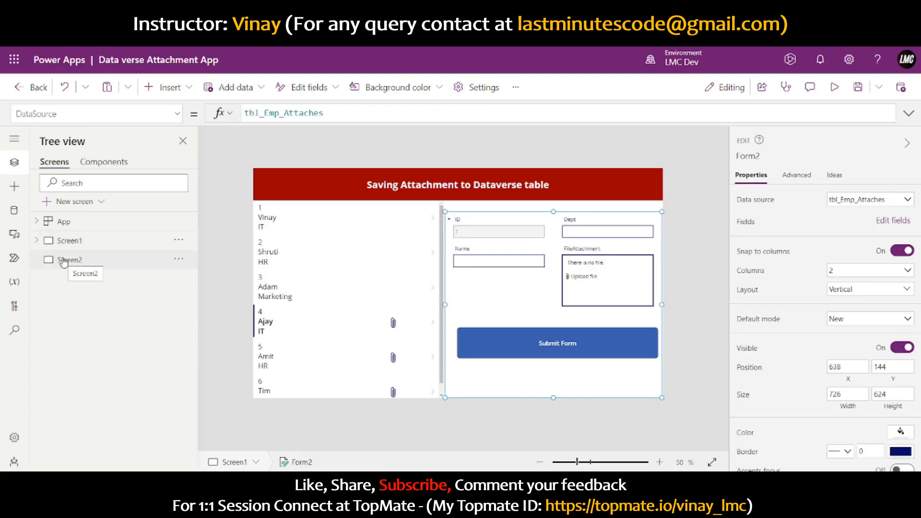
pyautogui.click(64, 262)
pyautogui.click(62, 245)
pyautogui.click(62, 260)
pyautogui.click(178, 89)
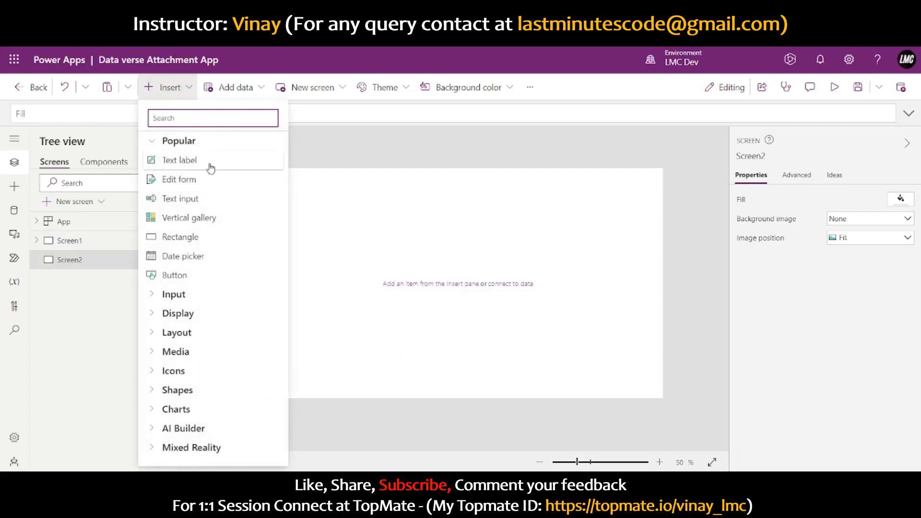
pyautogui.click(210, 164)
pyautogui.click(845, 197)
pyautogui.write('Nam')
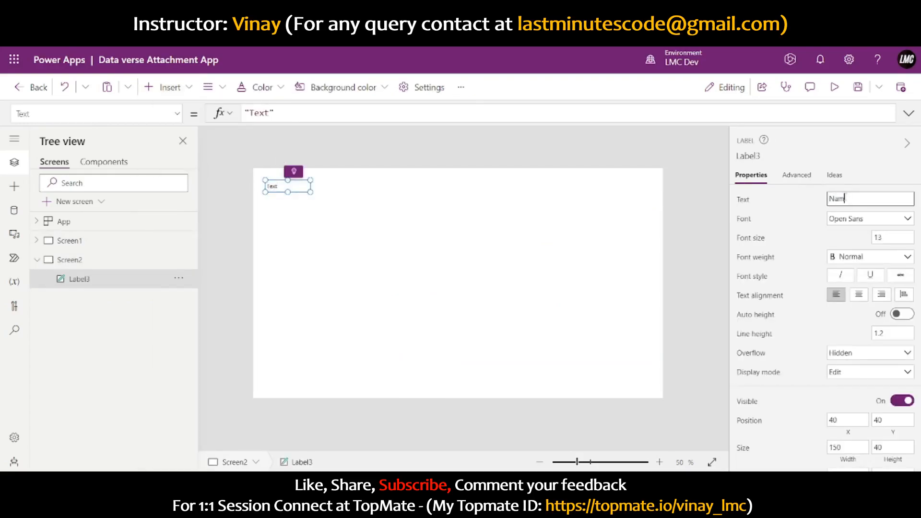
pyautogui.click(804, 230)
# Step: Duplicate the Name label, place the copy directly beneath it at X 40, Y 94, and change its text to Department
pyautogui.click(287, 188)
pyautogui.hotkey('ctrl', 'c')
pyautogui.hotkey('ctrl', 'v')
pyautogui.moveTo(287, 183); pyautogui.dragTo(285, 194)
pyautogui.doubleClick(268, 114)
pyautogui.write('Departmen')
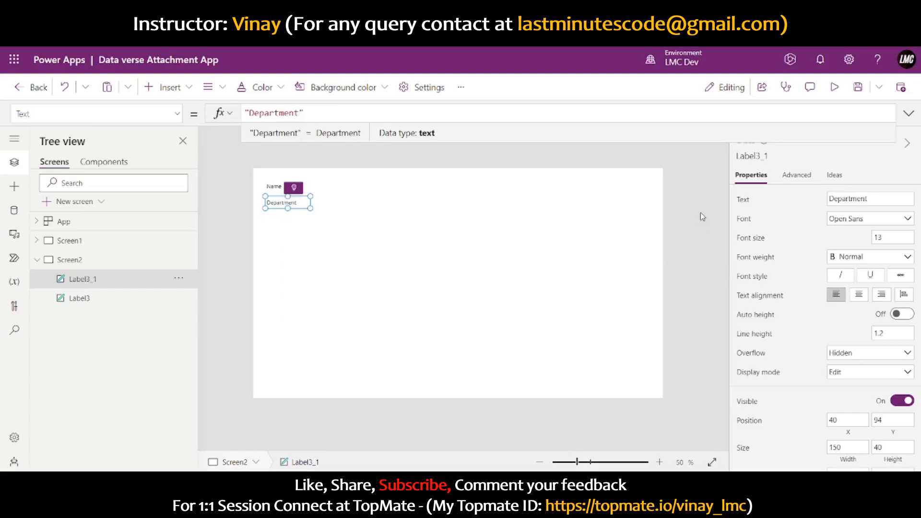
pyautogui.click(398, 321)
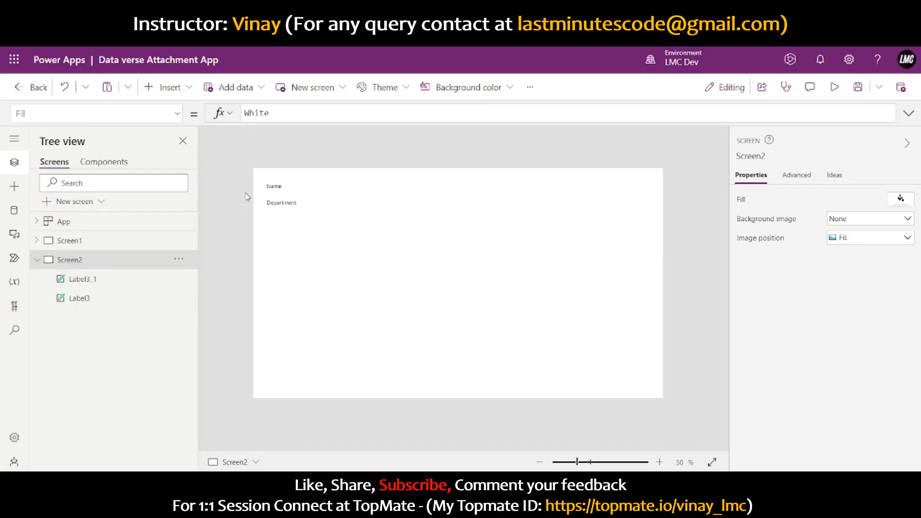
# Step: Insert a text label beneath Department on Screen2 at X 40, Y 156, and set its text to Attachment
pyautogui.click(169, 88)
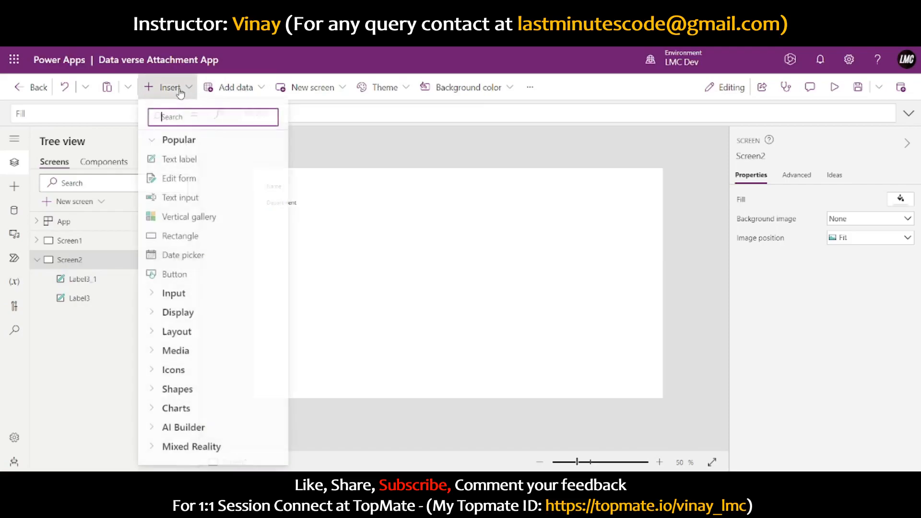
pyautogui.click(186, 166)
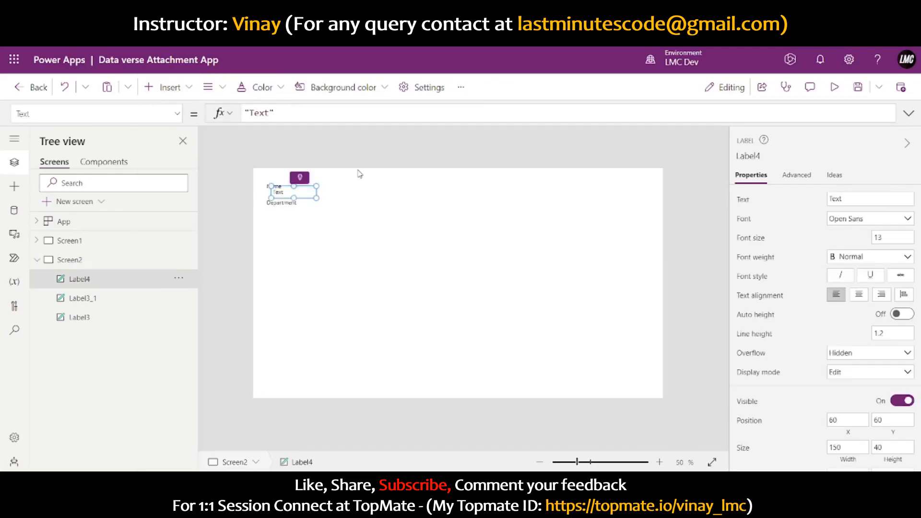
pyautogui.moveTo(305, 192); pyautogui.dragTo(300, 221)
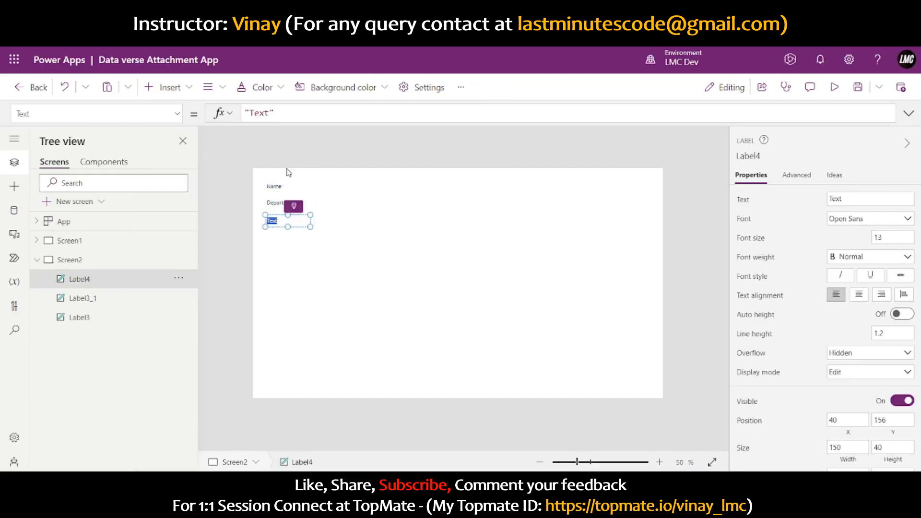
pyautogui.doubleClick(261, 113)
pyautogui.write('Attachmen')
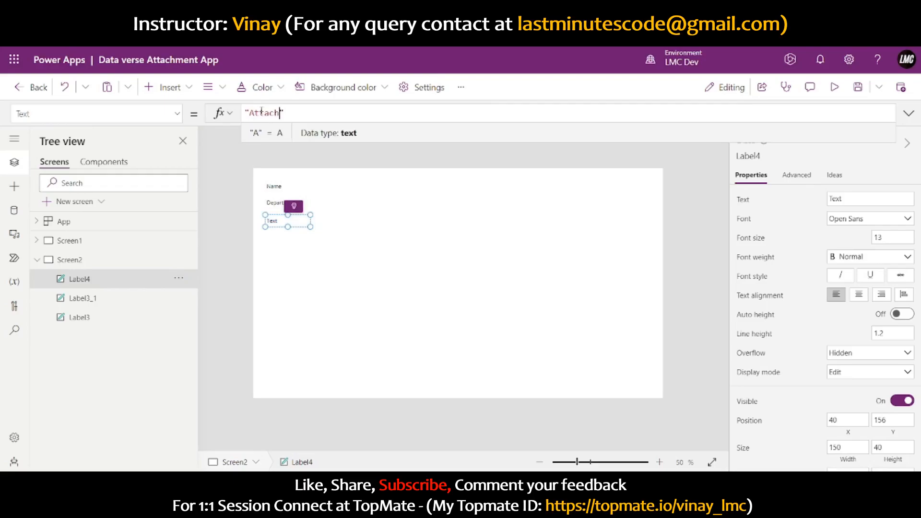
pyautogui.click(239, 221)
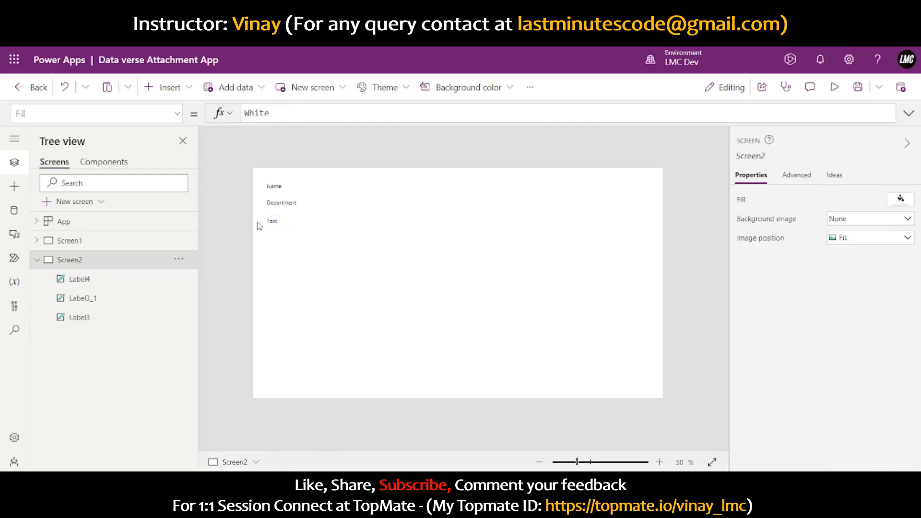
pyautogui.click(281, 223)
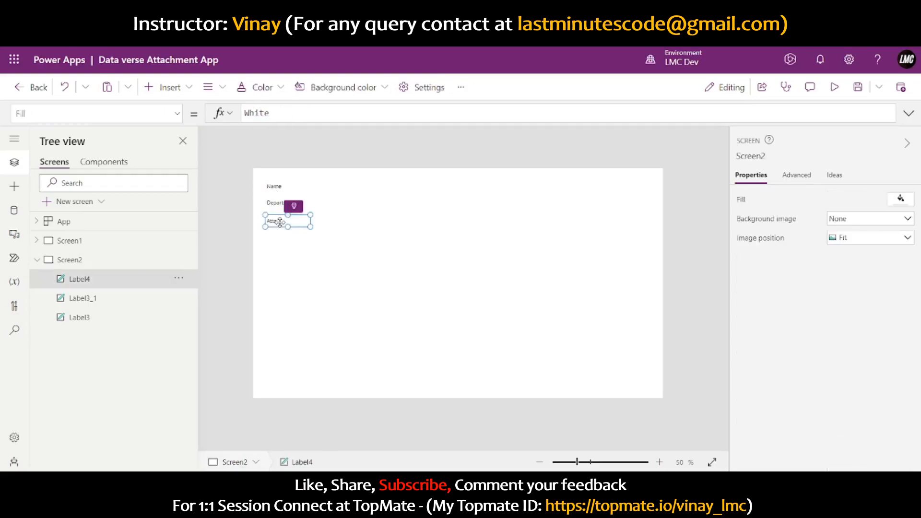
pyautogui.click(271, 114)
pyautogui.write('chment')
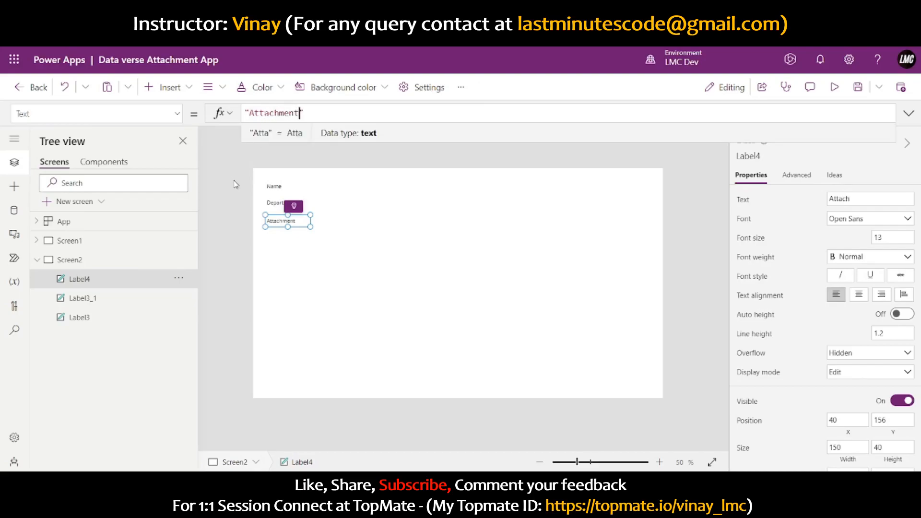
pyautogui.click(236, 183)
# Step: Insert a text input beside the Name label on Screen2 and place a copy of it beside the Department label
pyautogui.click(186, 88)
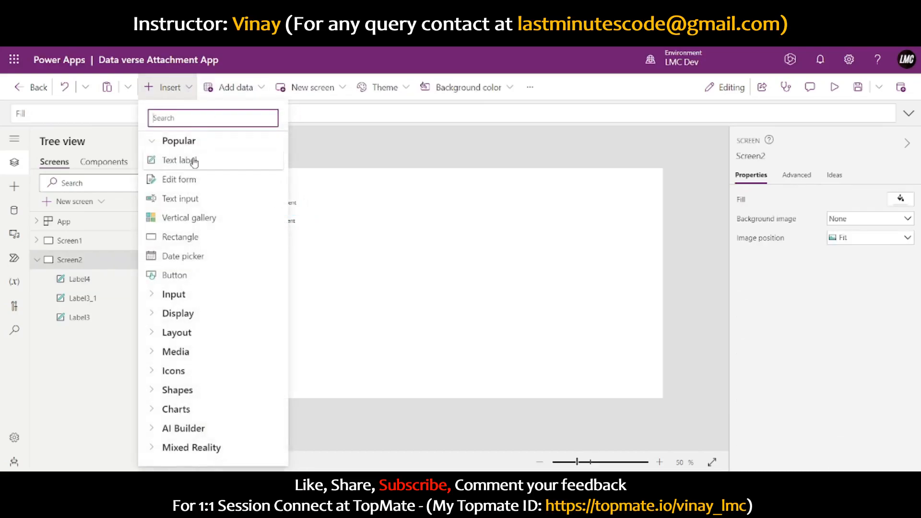
pyautogui.click(188, 197)
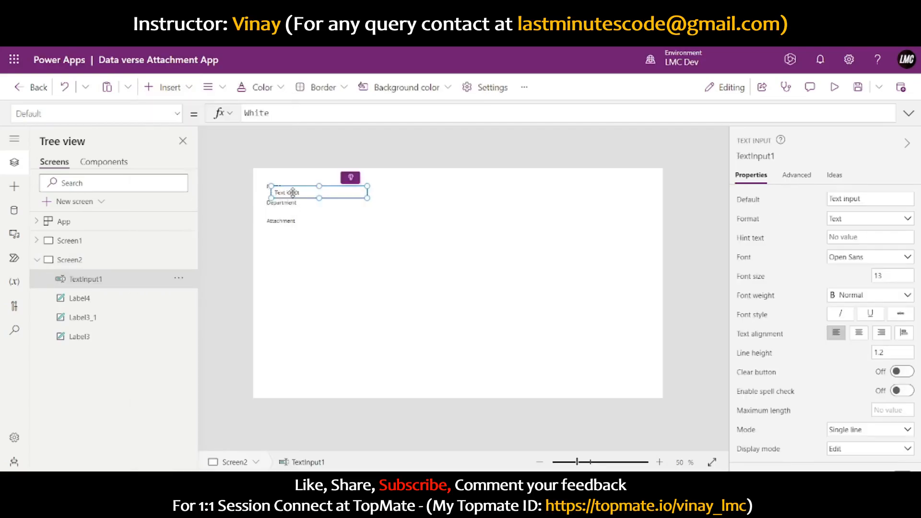
pyautogui.moveTo(280, 190); pyautogui.dragTo(306, 185)
pyautogui.click(355, 179)
pyautogui.click(338, 182)
pyautogui.hotkey('ctrl', 'c')
pyautogui.hotkey('ctrl', 'v')
pyautogui.moveTo(341, 191)
pyautogui.mouseDown()
pyautogui.moveTo(350, 200)
pyautogui.moveTo(354, 186)
pyautogui.mouseUp()
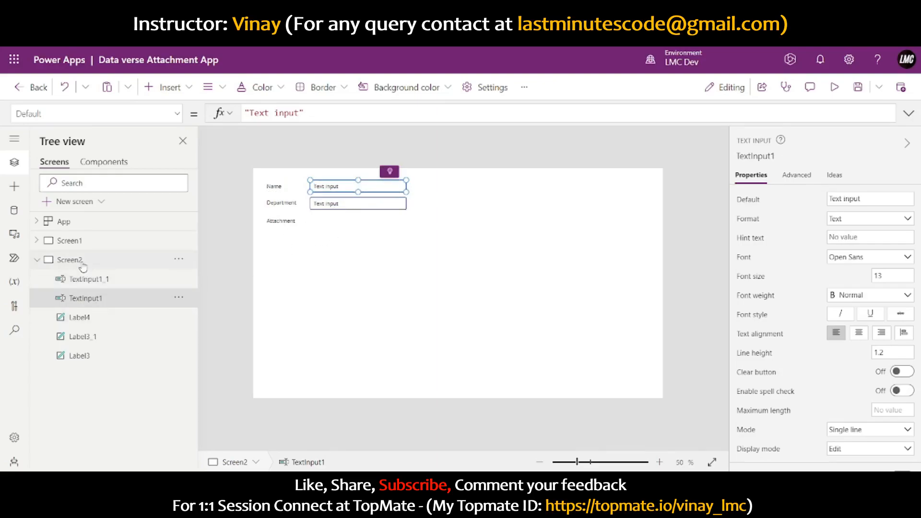
# Step: Copy the entry form connected to tbl_Emp_Attaches from Screen1 and paste it onto Screen2
pyautogui.click(79, 240)
pyautogui.click(514, 305)
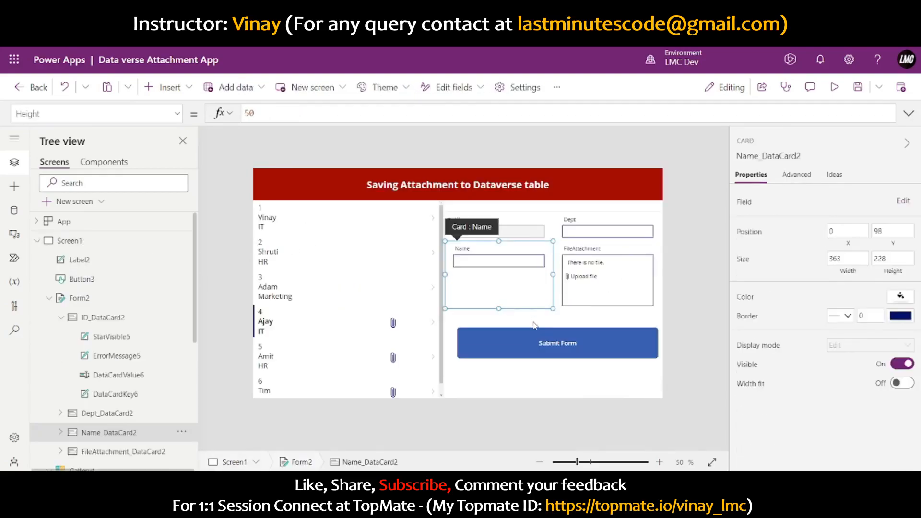
pyautogui.click(532, 323)
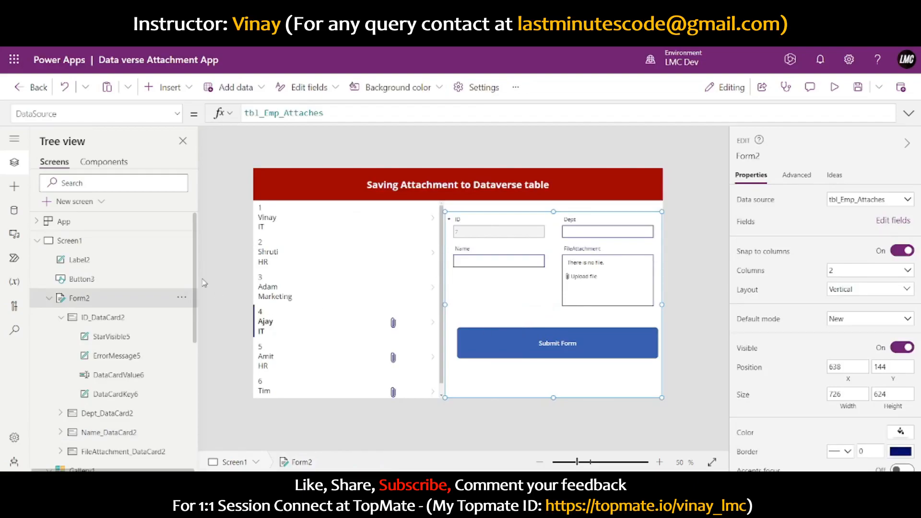
pyautogui.click(37, 240)
pyautogui.click(91, 259)
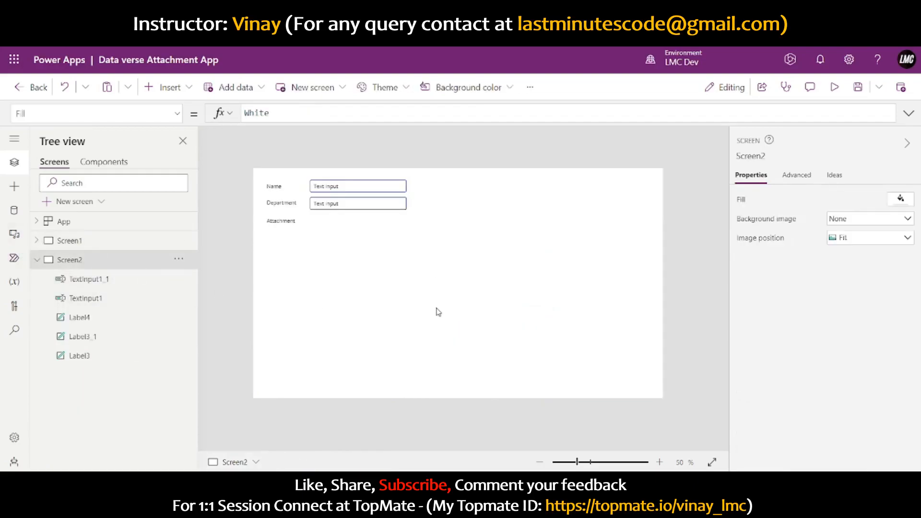
pyautogui.hotkey('ctrl', 'v')
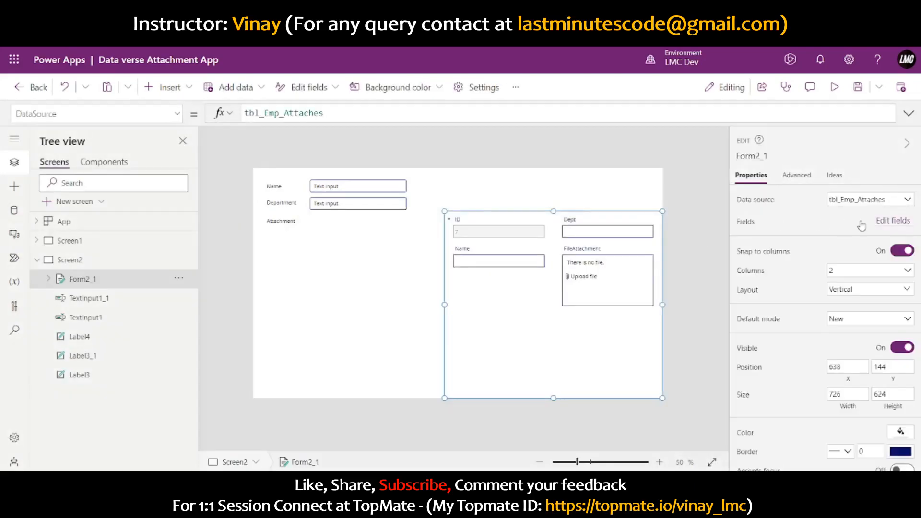
# Step: Remove the ID, Dept and Name fields from the pasted form, keeping only the FileAttachment field
pyautogui.click(892, 220)
pyautogui.click(715, 194)
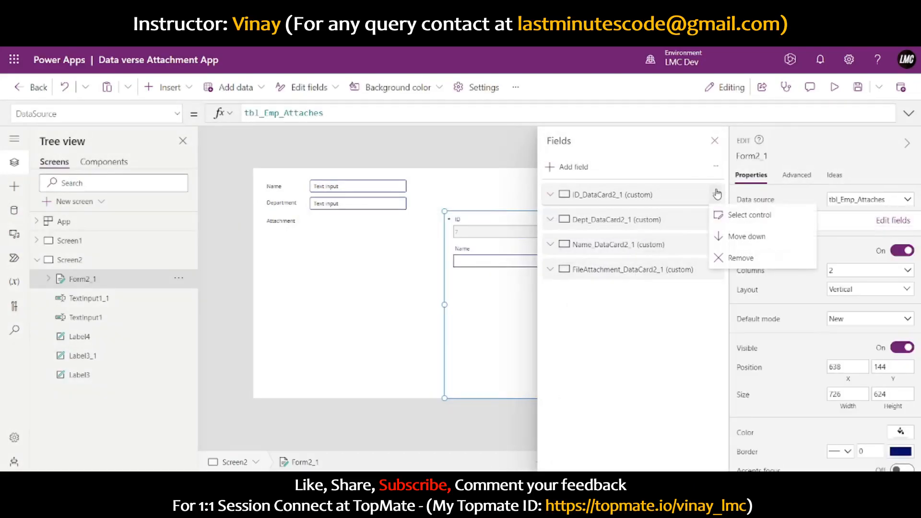
pyautogui.click(732, 256)
pyautogui.click(715, 194)
pyautogui.click(730, 257)
pyautogui.click(715, 194)
pyautogui.click(732, 254)
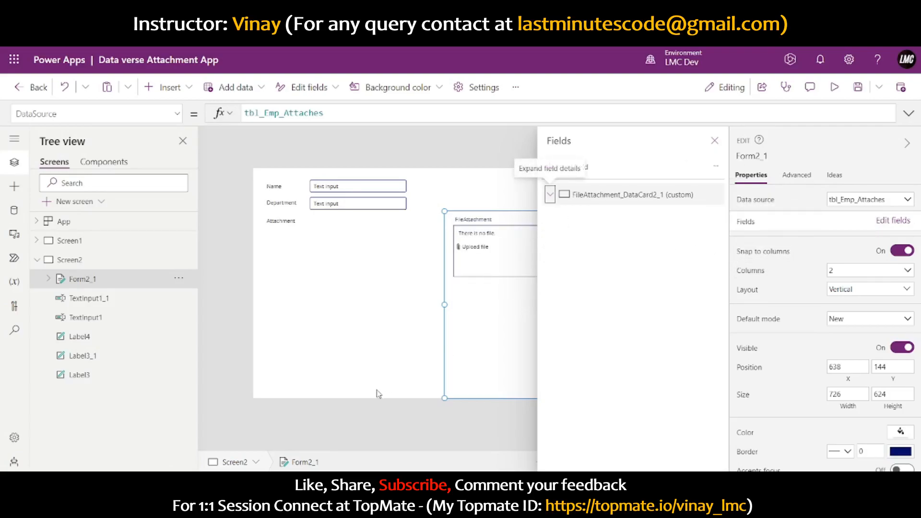
pyautogui.click(382, 393)
# Step: Try shifting the attachment control to the left edge of its card and move it back
pyautogui.click(454, 273)
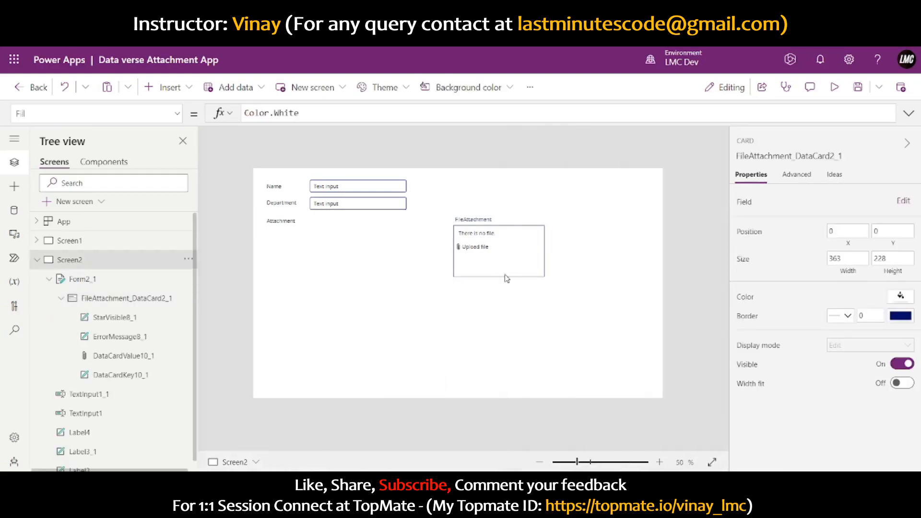
pyautogui.click(472, 268)
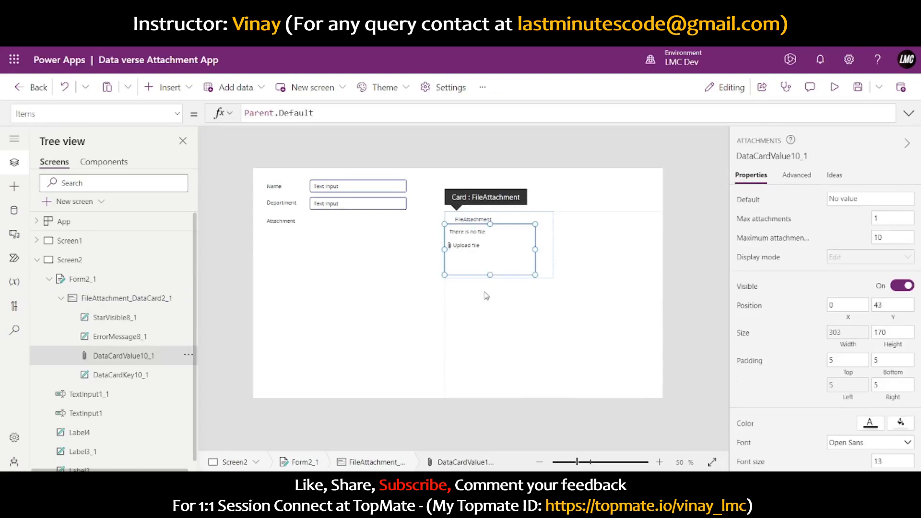
pyautogui.click(399, 431)
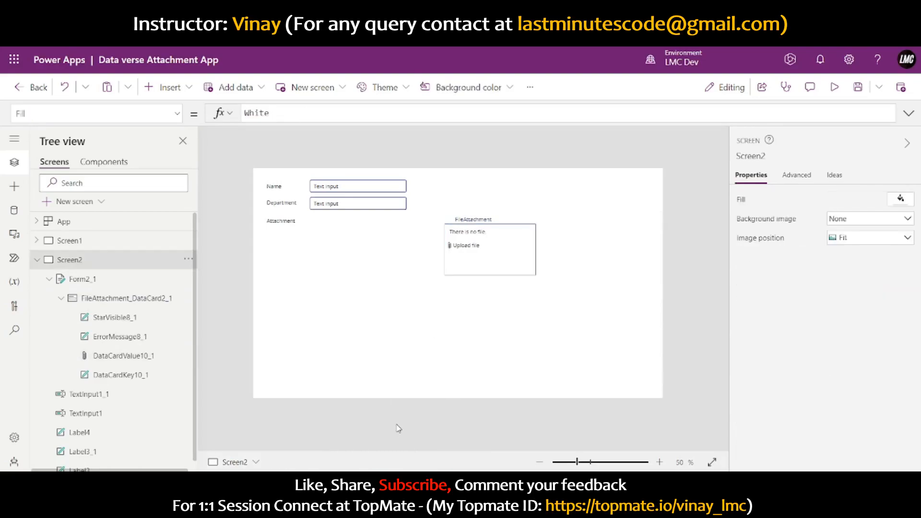
pyautogui.click(499, 336)
pyautogui.click(505, 259)
pyautogui.click(505, 259)
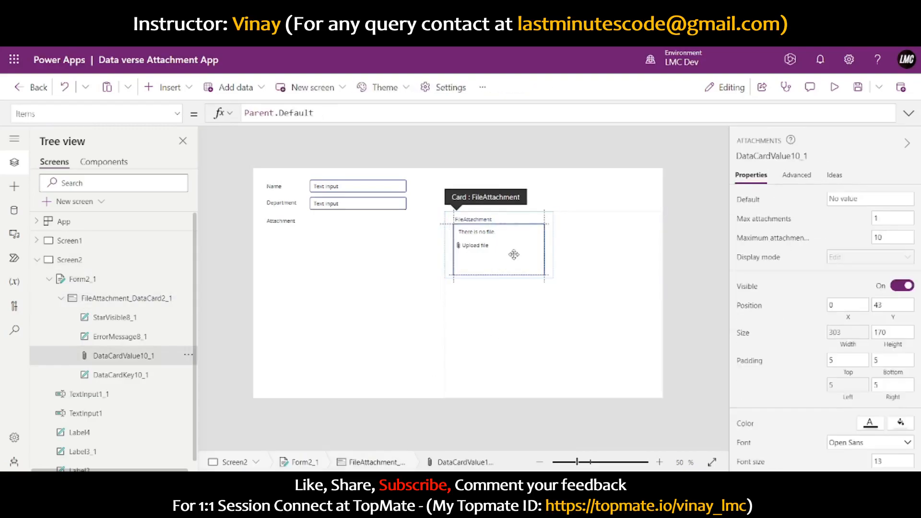
pyautogui.click(415, 425)
# Step: Move the attachment form beside the Attachment label at X 164, Y 144, and check the layout in the app preview
pyautogui.click(532, 323)
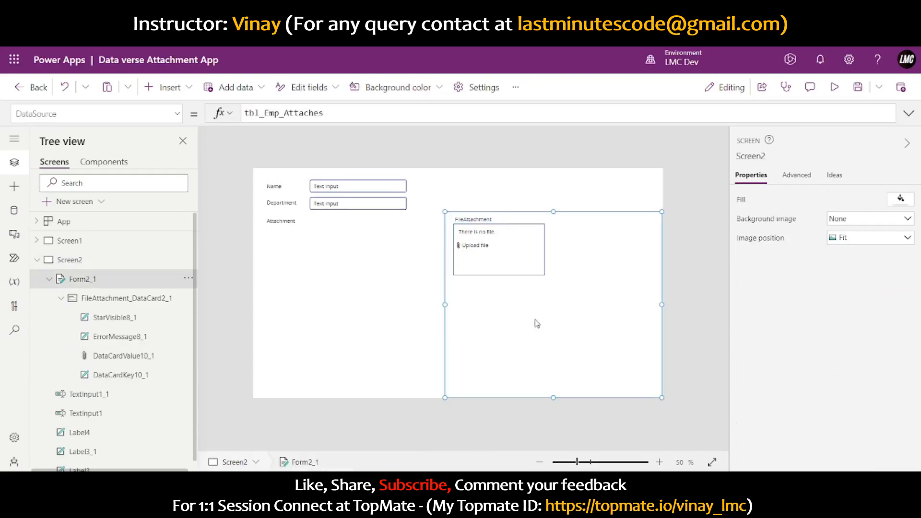
pyautogui.moveTo(532, 210); pyautogui.dragTo(405, 211)
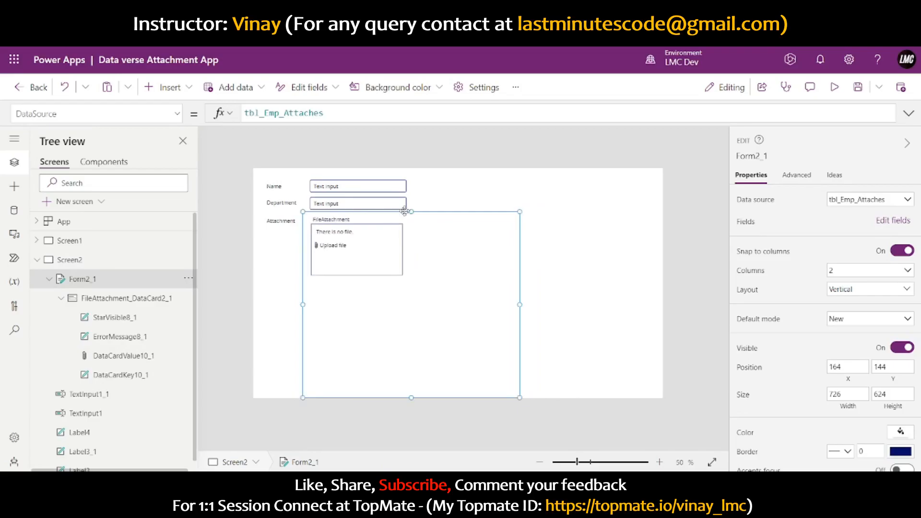
pyautogui.click(660, 220)
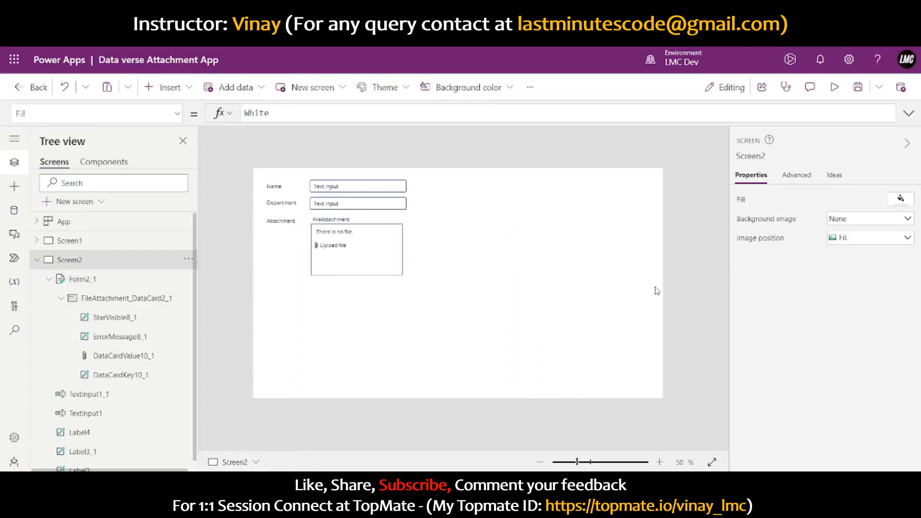
pyautogui.click(833, 87)
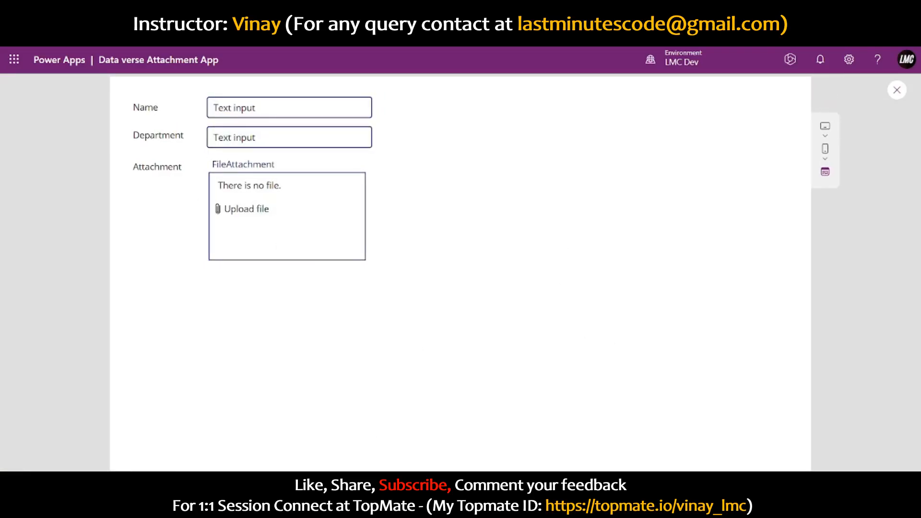
pyautogui.click(898, 91)
# Step: Insert a button beneath the attachment box at X 201, Y 375, sized about 309 by 174
pyautogui.click(177, 90)
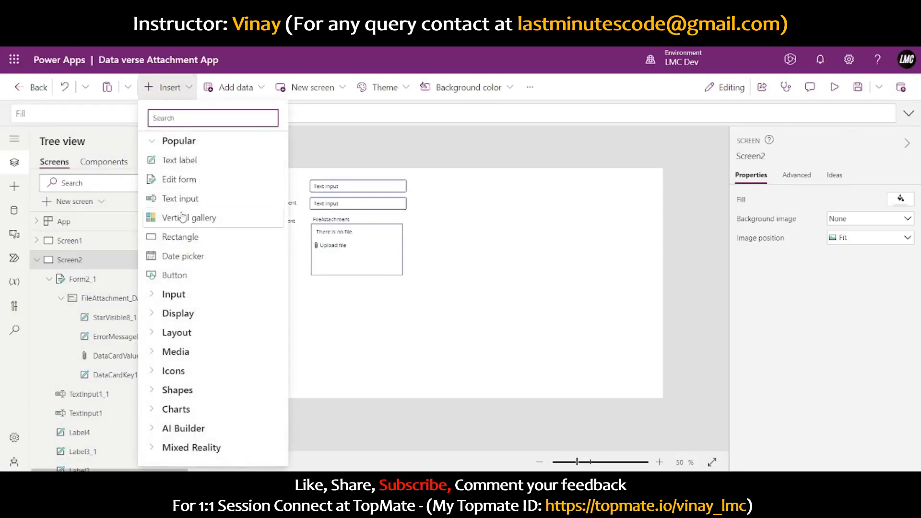
pyautogui.click(172, 277)
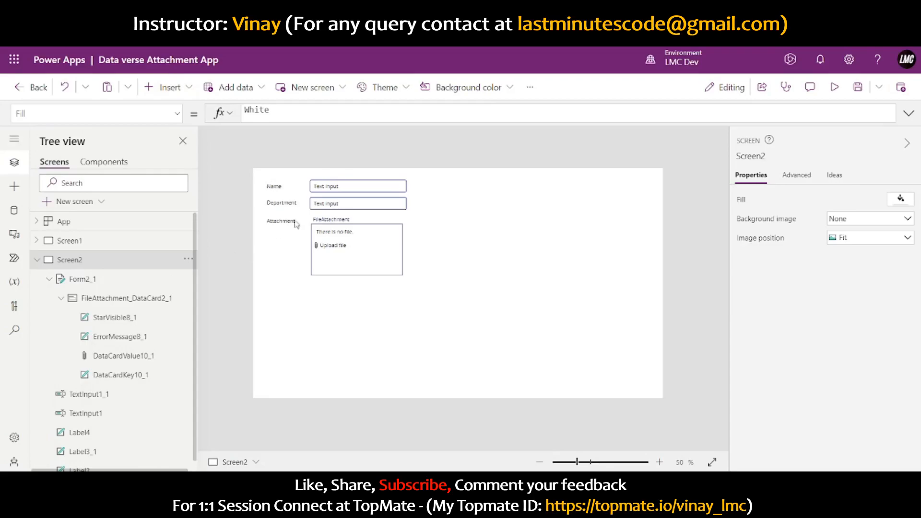
pyautogui.moveTo(291, 194); pyautogui.dragTo(404, 283)
pyautogui.moveTo(318, 284); pyautogui.dragTo(312, 281)
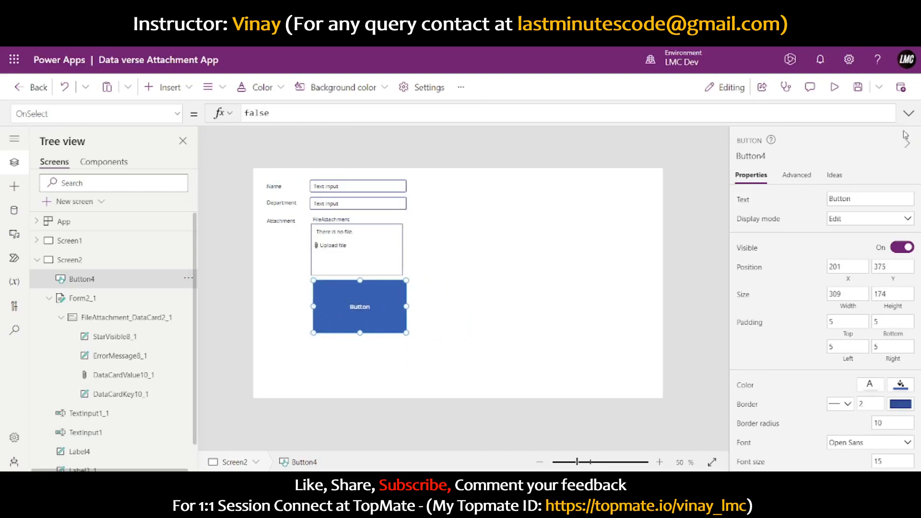
# Step: Start the button's OnSelect formula with Patch(tbl_Emp_Attaches,Defaults(tbl_Emp_Attaches), in place of false
pyautogui.click(909, 113)
pyautogui.click(712, 166)
pyautogui.write('Pa')
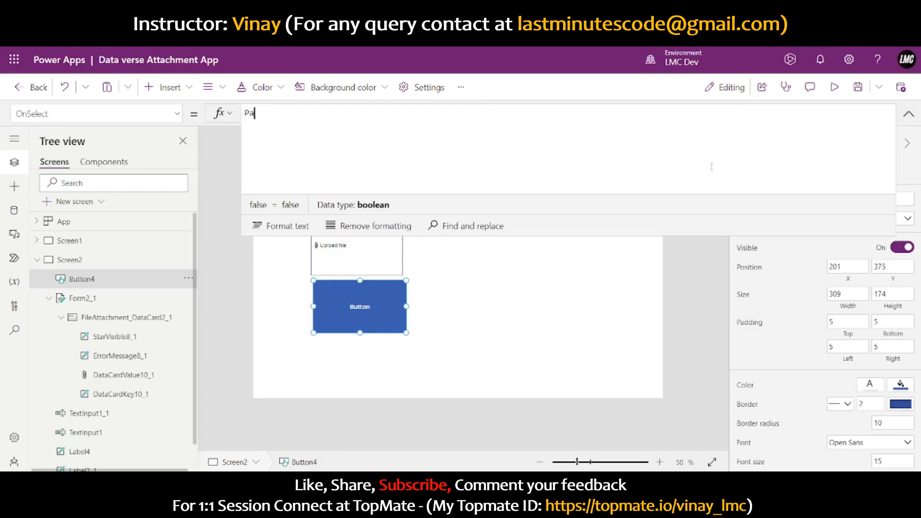
pyautogui.write('tch*')
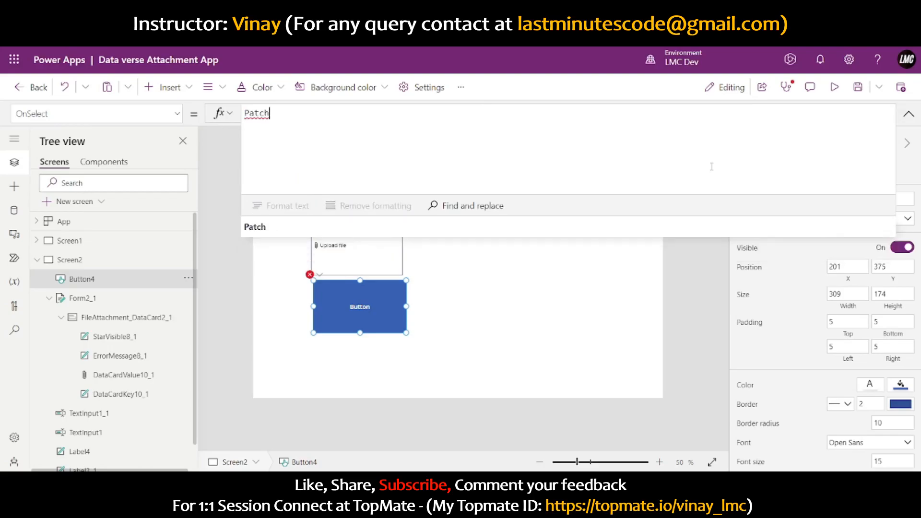
pyautogui.press('BackSpace')
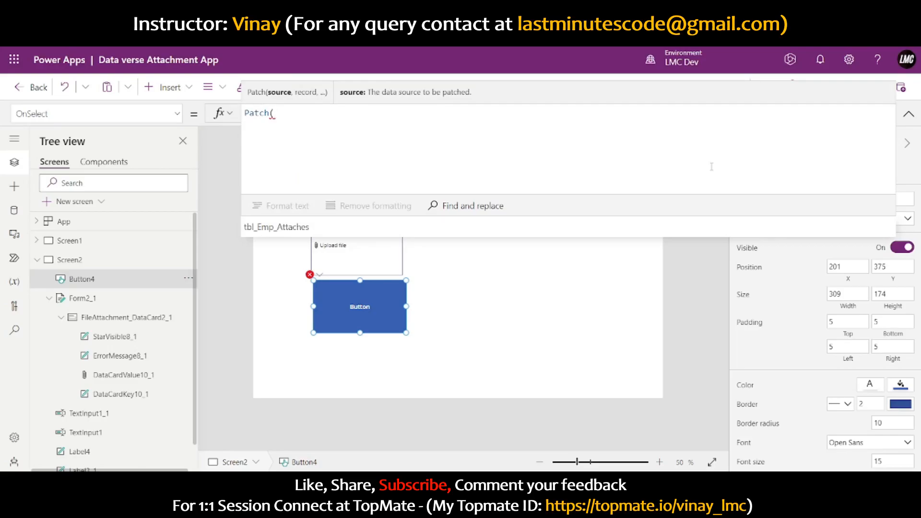
pyautogui.click(331, 228)
pyautogui.write(',D')
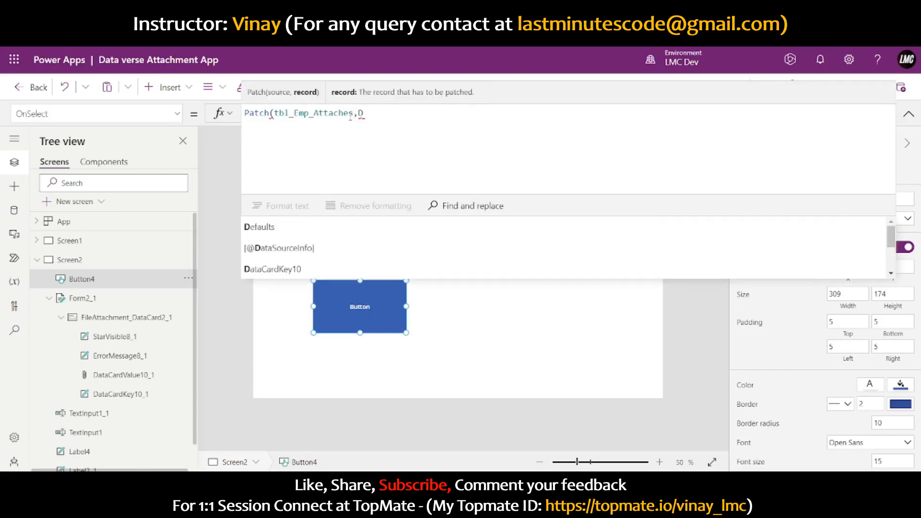
pyautogui.write('efaults(')
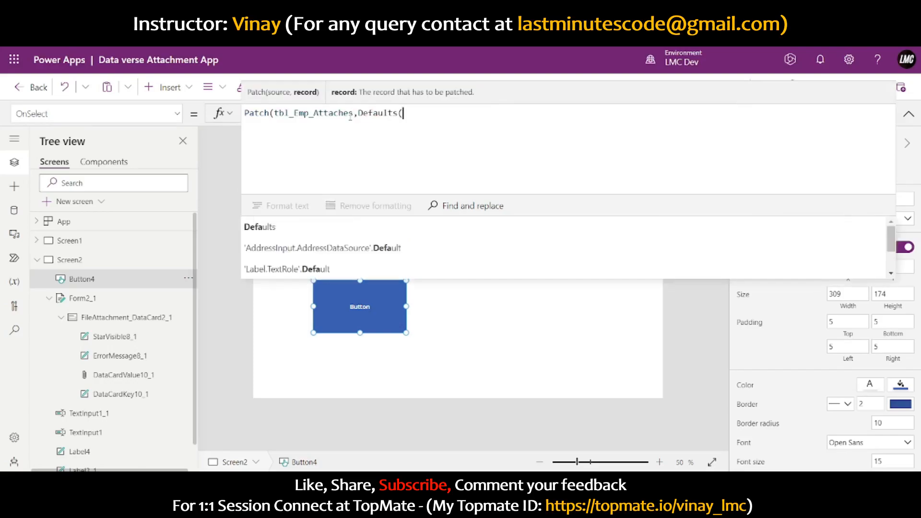
pyautogui.press('Down')
pyautogui.press('Down')
pyautogui.press('Return')
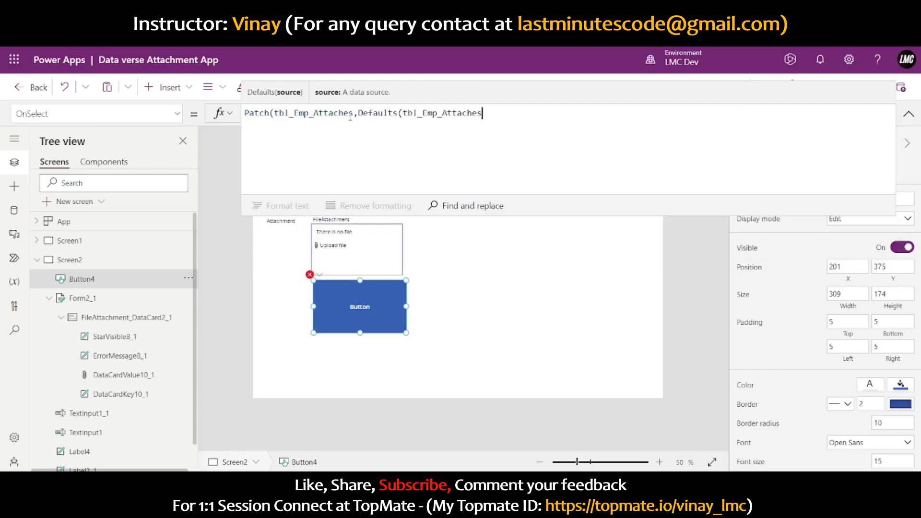
pyautogui.write('),')
pyautogui.hotkey('shift', 'Return')
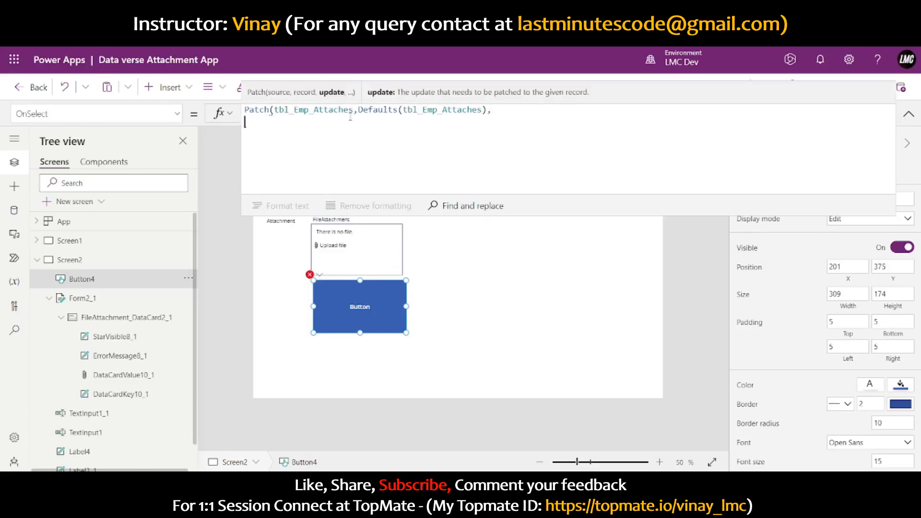
# Step: Add an indented update record in braces to the Patch formula and begin its Name: entry
pyautogui.press('Tab')
pyautogui.write('{')
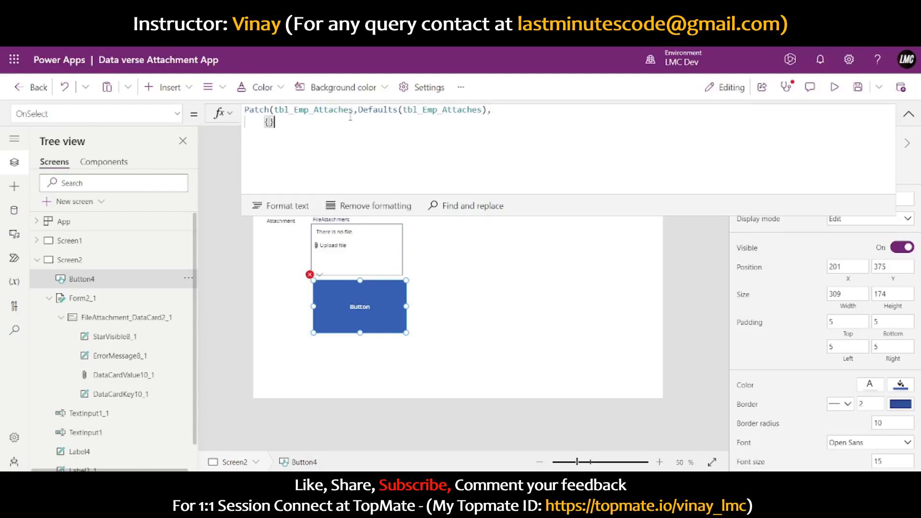
pyautogui.press('Return')
pyautogui.write('Name:')
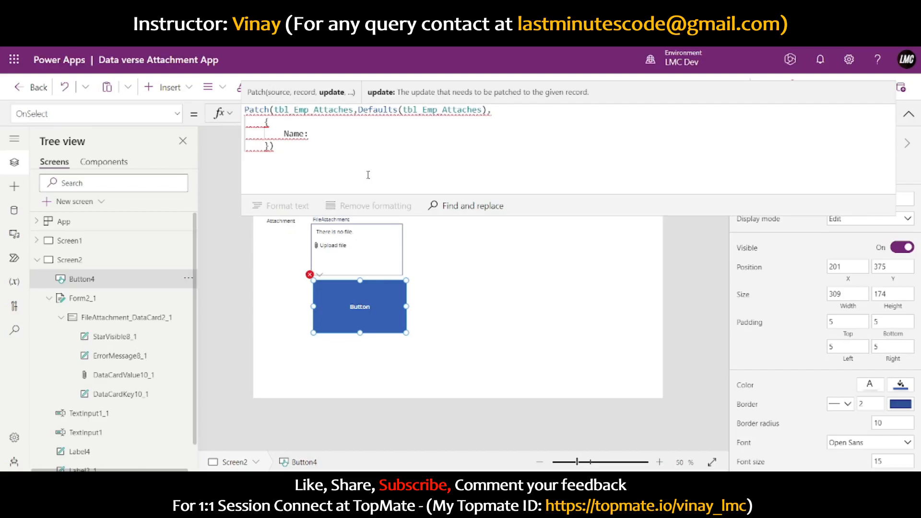
# Step: Look up the control names of the Name and Department text inputs, and return to the Name: line of the button's formula
pyautogui.click(906, 120)
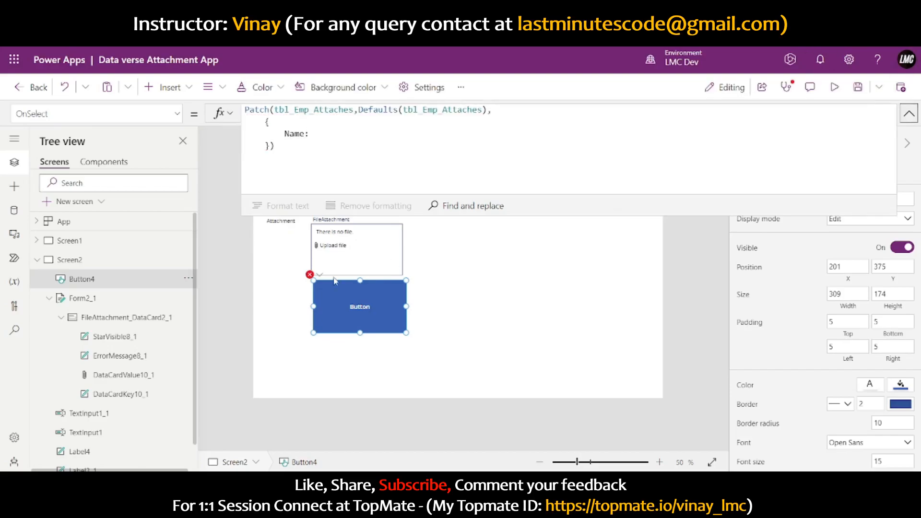
pyautogui.click(909, 114)
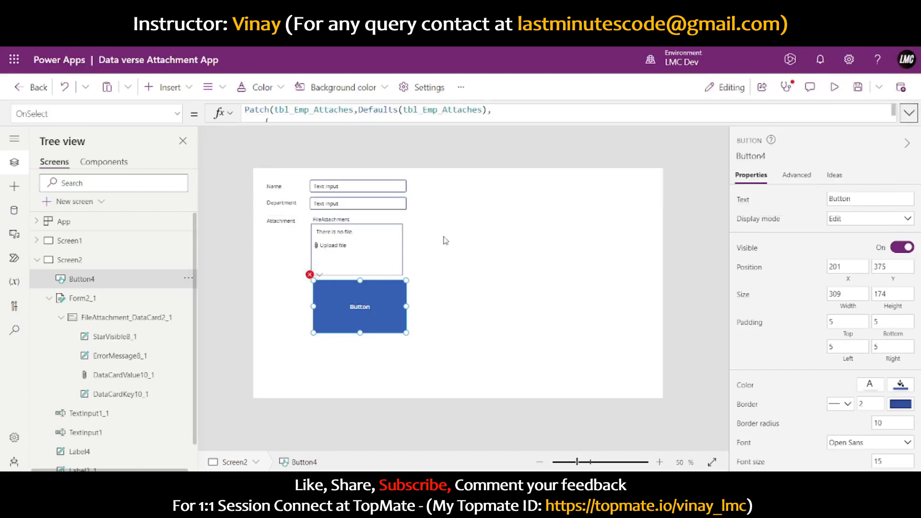
pyautogui.click(356, 190)
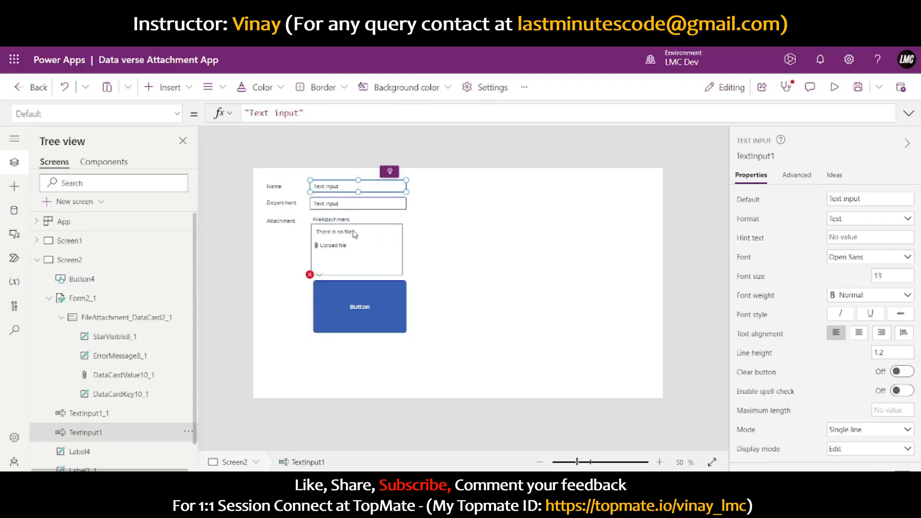
pyautogui.click(342, 203)
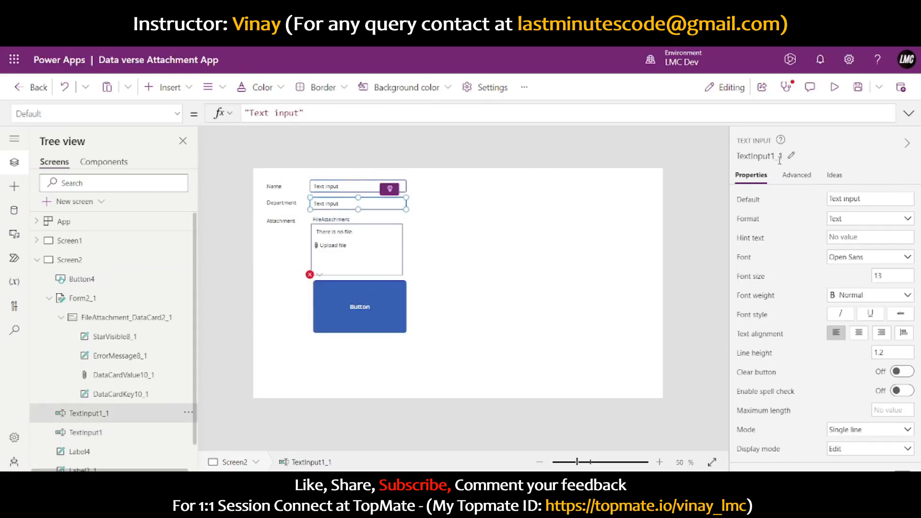
pyautogui.click(378, 314)
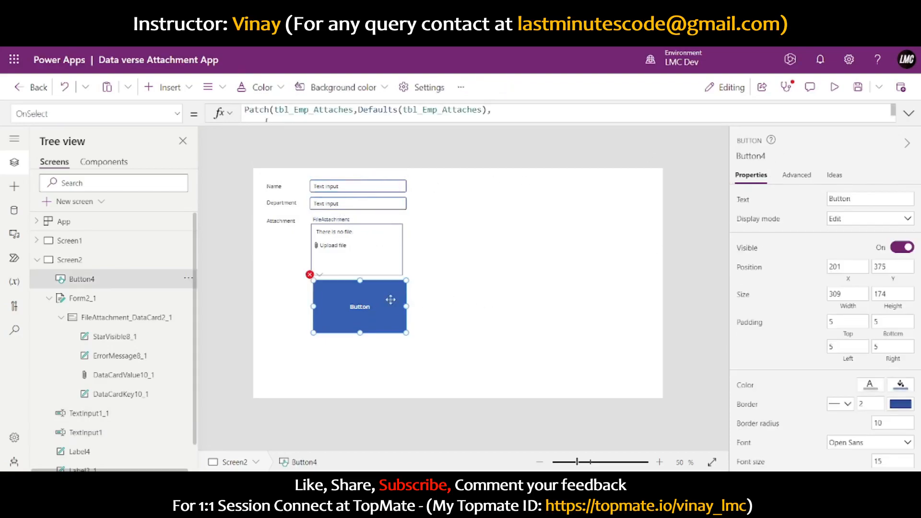
pyautogui.click(909, 115)
pyautogui.click(366, 138)
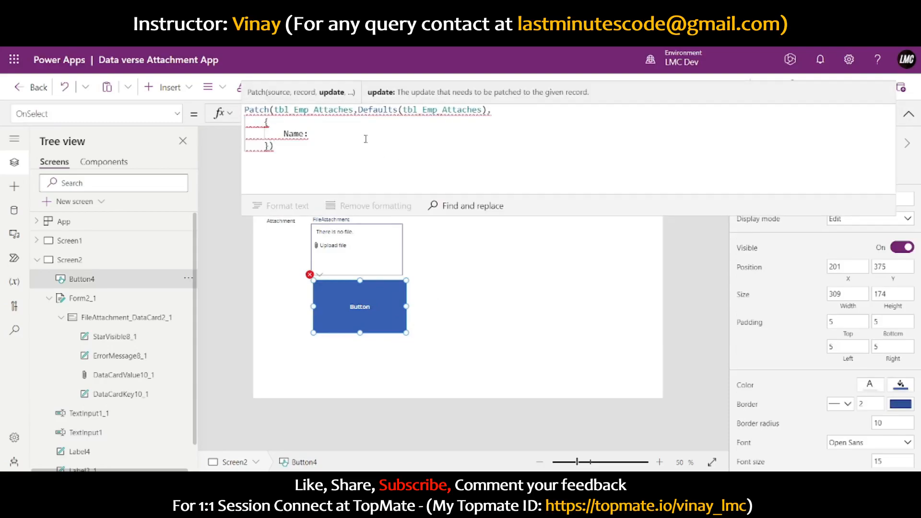
# Step: Complete the Name entry with TextInput1.Text and add a Dept entry set to TextInput1_1.Text in the update record
pyautogui.write('TextInput1.Text')
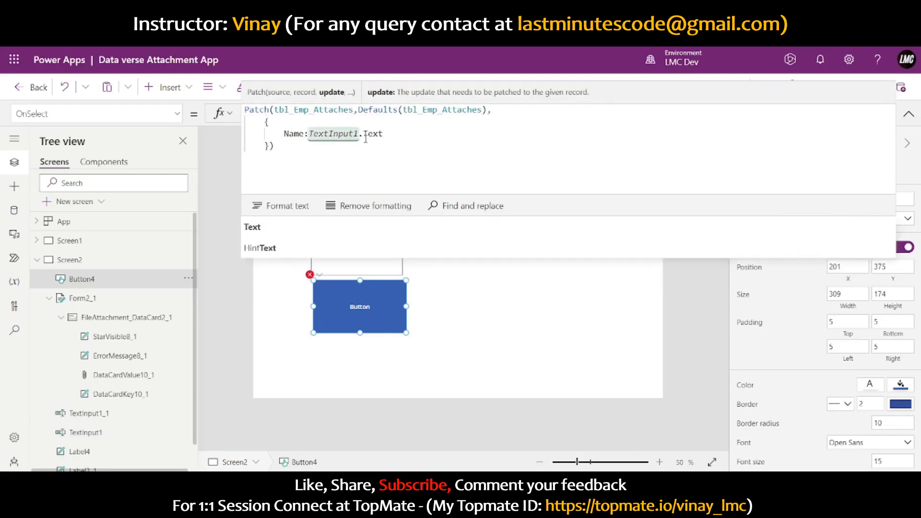
pyautogui.write(',')
pyautogui.press('Return')
pyautogui.write('Dept:')
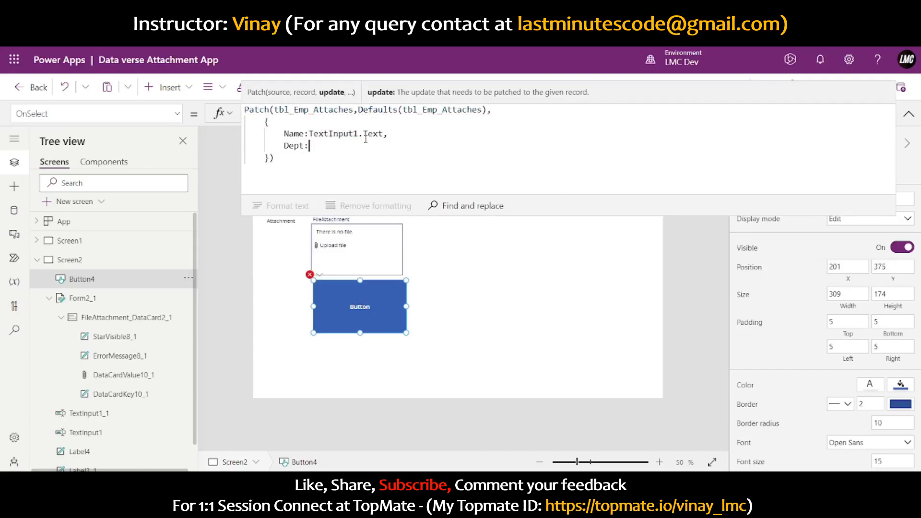
pyautogui.write('TextInput1_1')
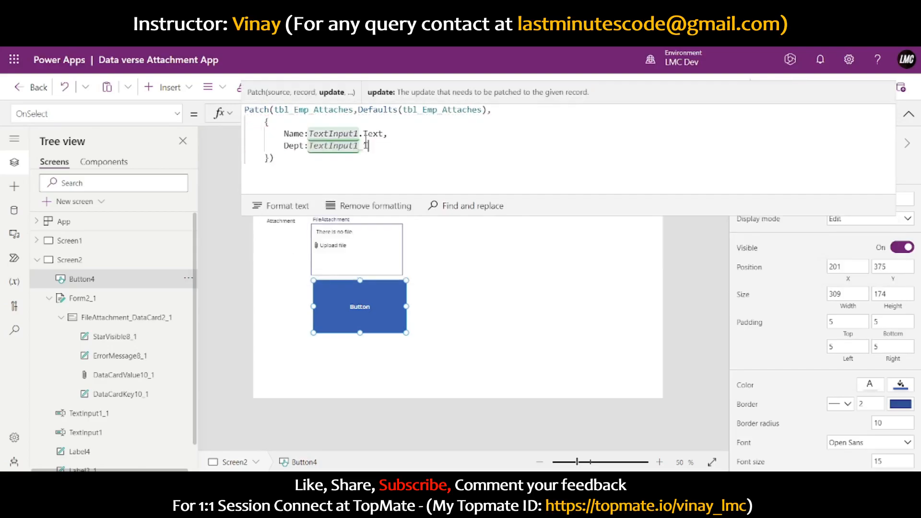
pyautogui.write('.Text,')
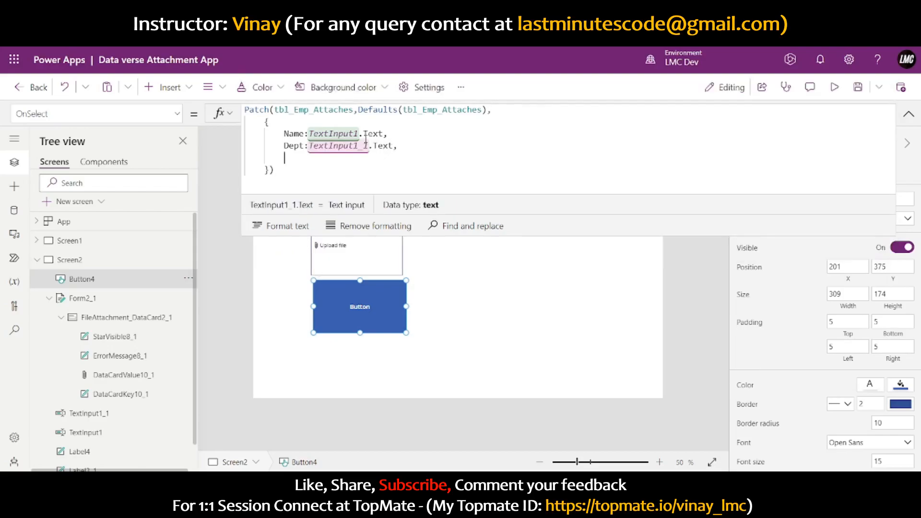
# Step: Add an ID entry set to Last(tbl_Emp_Attaches).ID+1 on a new line of the update record
pyautogui.press('Return')
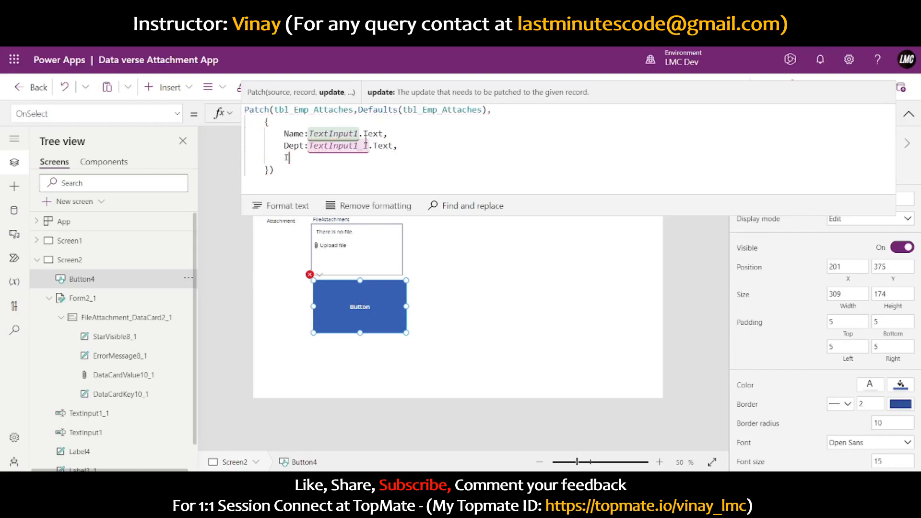
pyautogui.write('ID: Las')
pyautogui.write('t(')
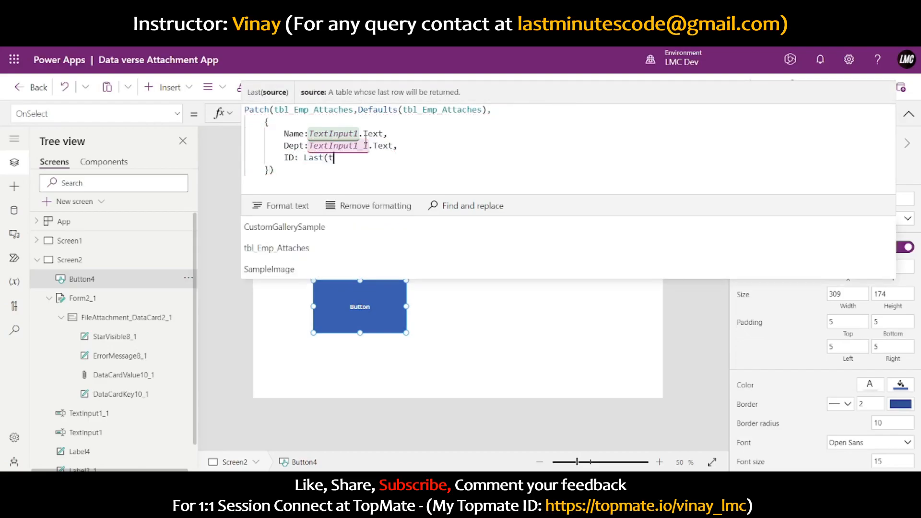
pyautogui.write('tbl_Emp_Attaches')
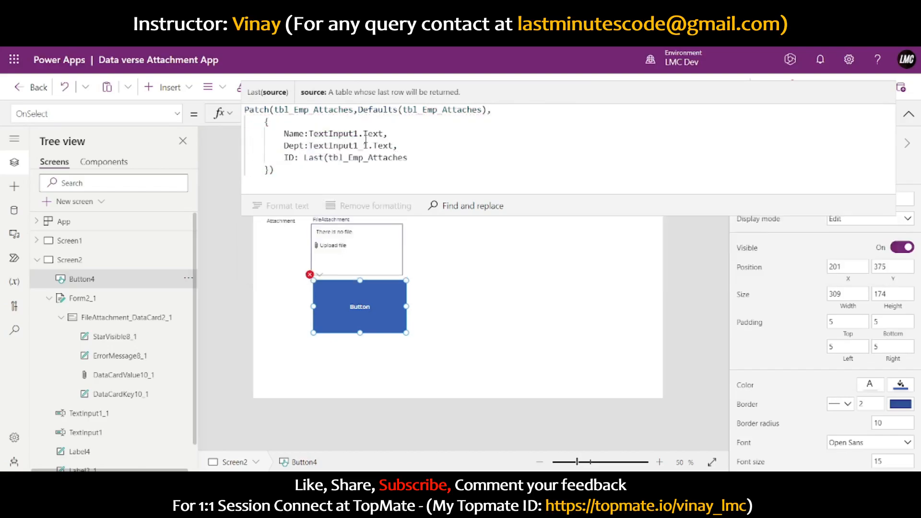
pyautogui.write(').ID+1')
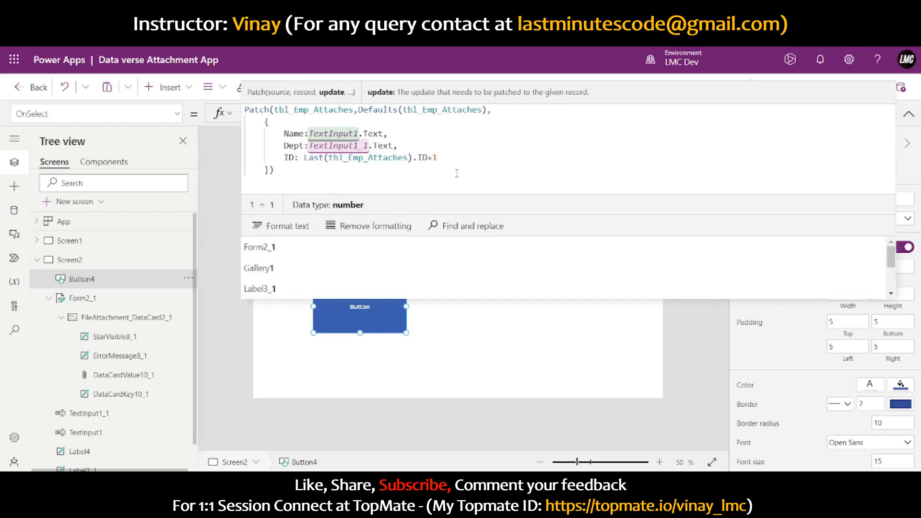
# Step: Try to extend the update record with a FileAttachment: entry below the ID line
pyautogui.write(',')
pyautogui.press('Return')
pyautogui.write('Fi')
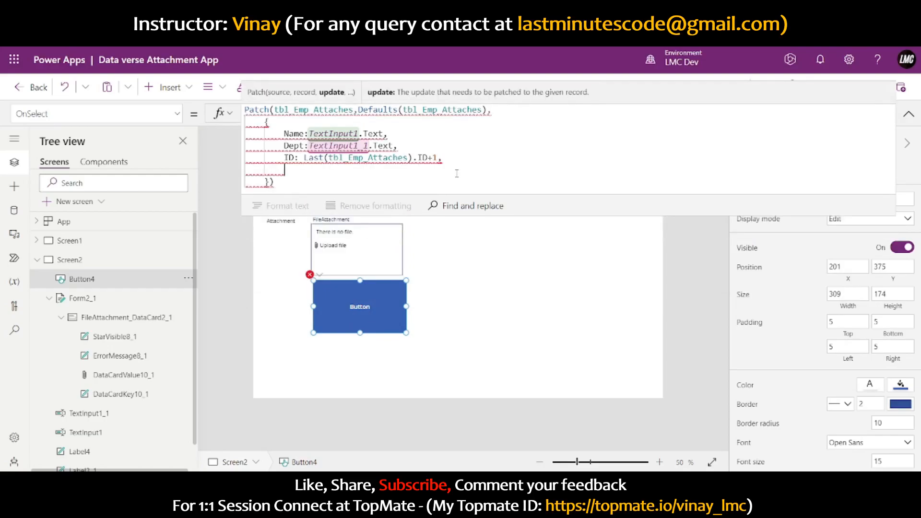
pyautogui.write('le')
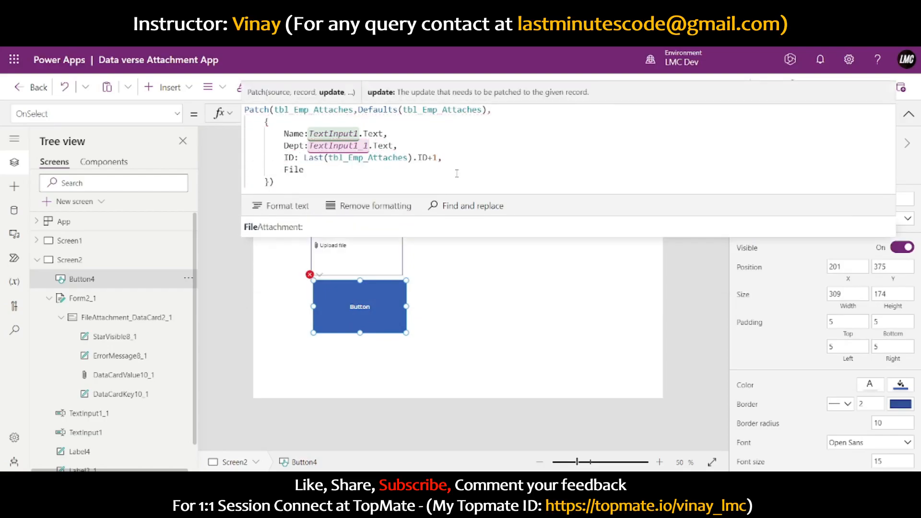
pyautogui.press('Tab')
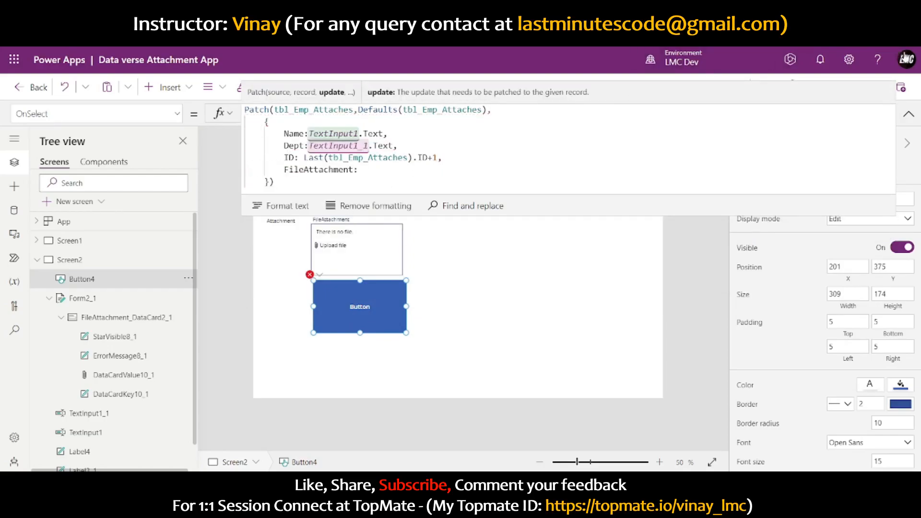
# Step: Copy the attachment control's name and try to set the FileAttachment entry to DataCardValue10_1.Attachments
pyautogui.click(905, 119)
pyautogui.click(361, 252)
pyautogui.click(342, 247)
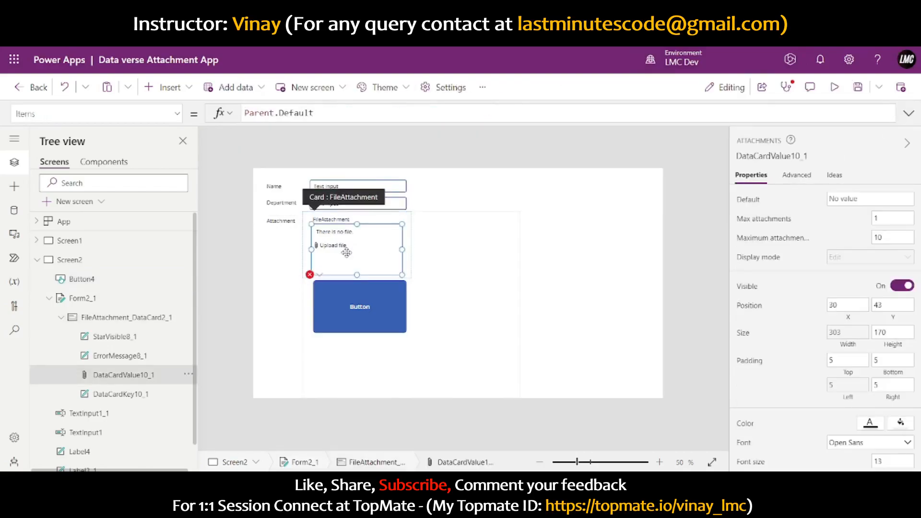
pyautogui.click(778, 156)
pyautogui.hotkey('ctrl', 'c')
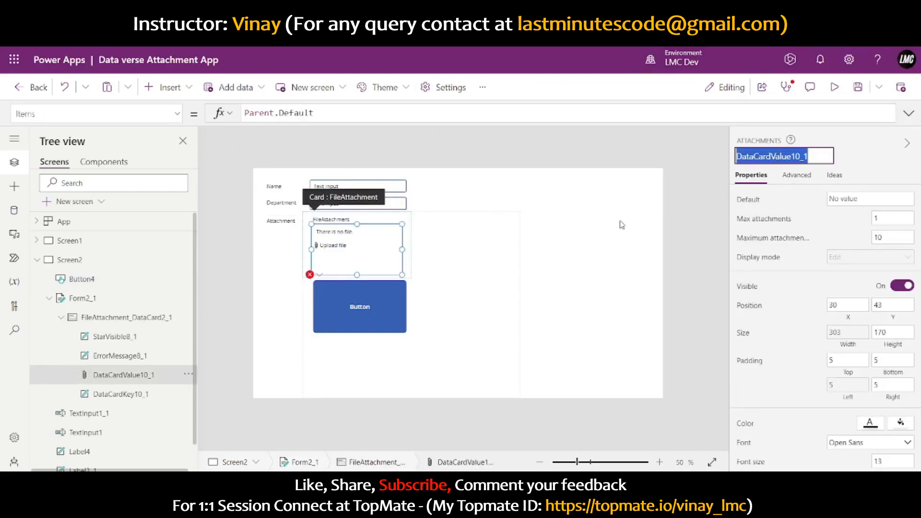
pyautogui.click(396, 314)
pyautogui.click(909, 113)
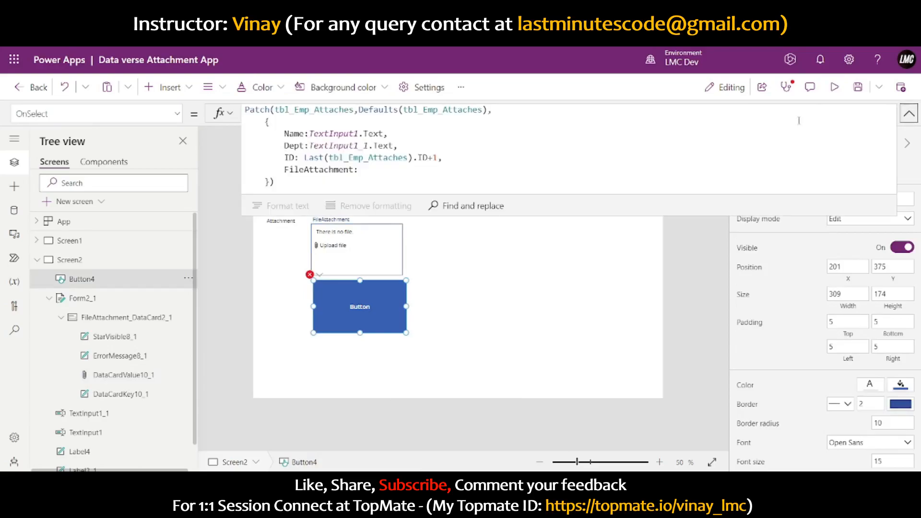
pyautogui.click(416, 172)
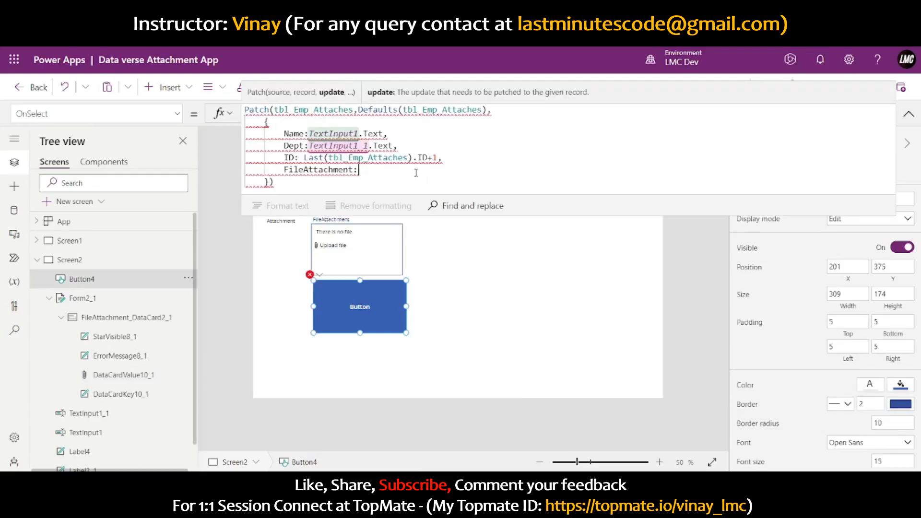
pyautogui.hotkey('ctrl', 'v')
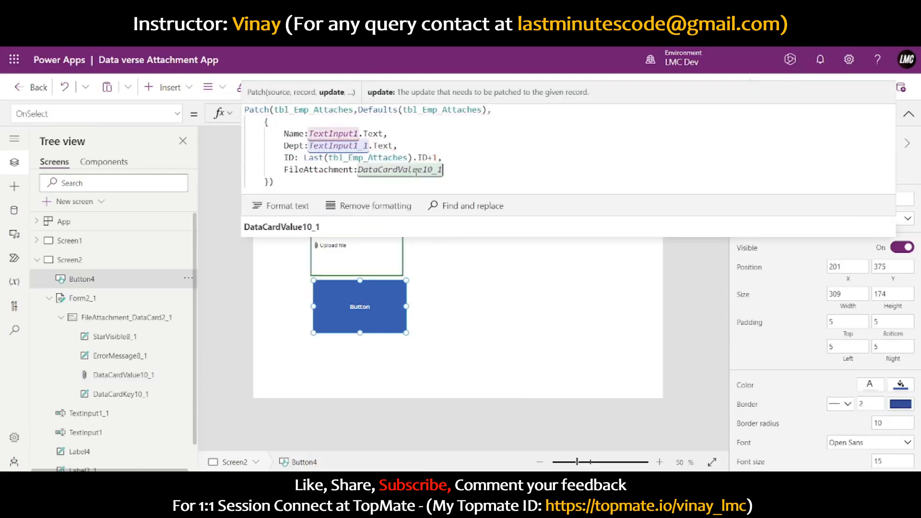
pyautogui.write('.Attachments')
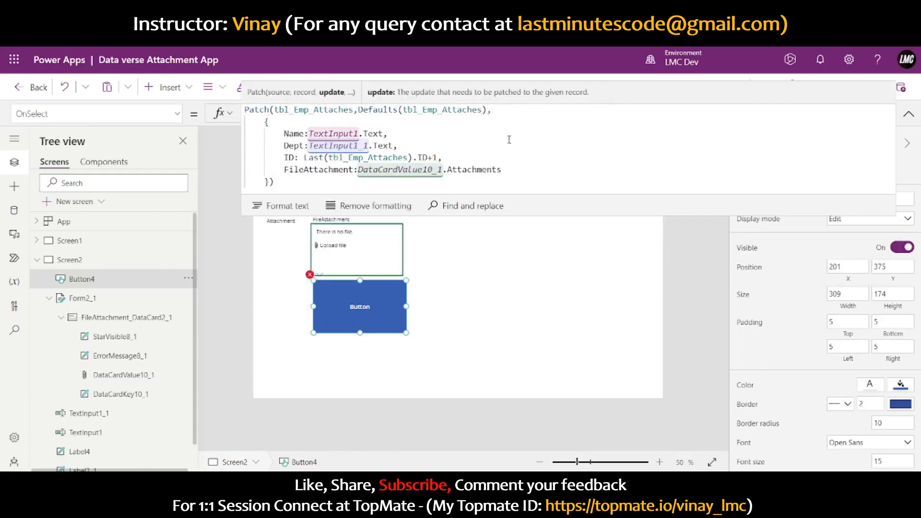
# Step: Examine the attachment control's advanced properties and search them for the Update property
pyautogui.moveTo(503, 169)
pyautogui.mouseDown()
pyautogui.moveTo(453, 154)
pyautogui.moveTo(450, 165)
pyautogui.mouseUp()
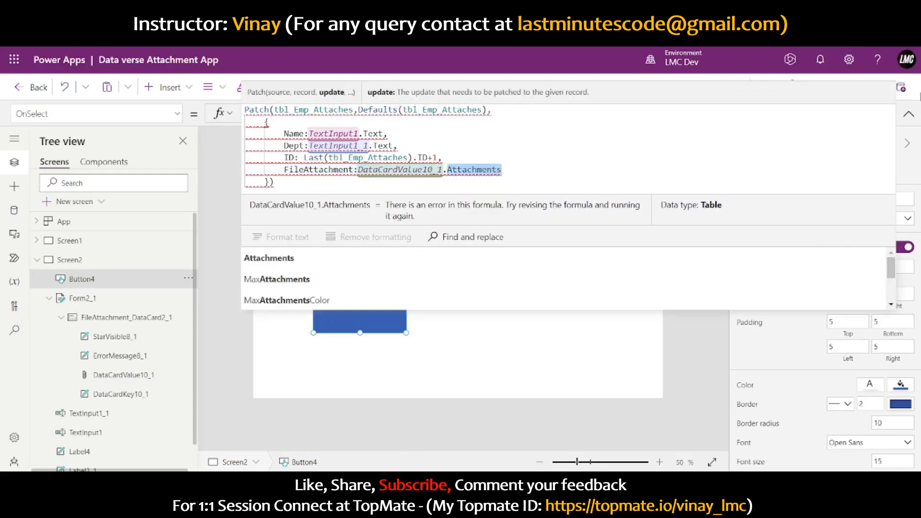
pyautogui.click(345, 263)
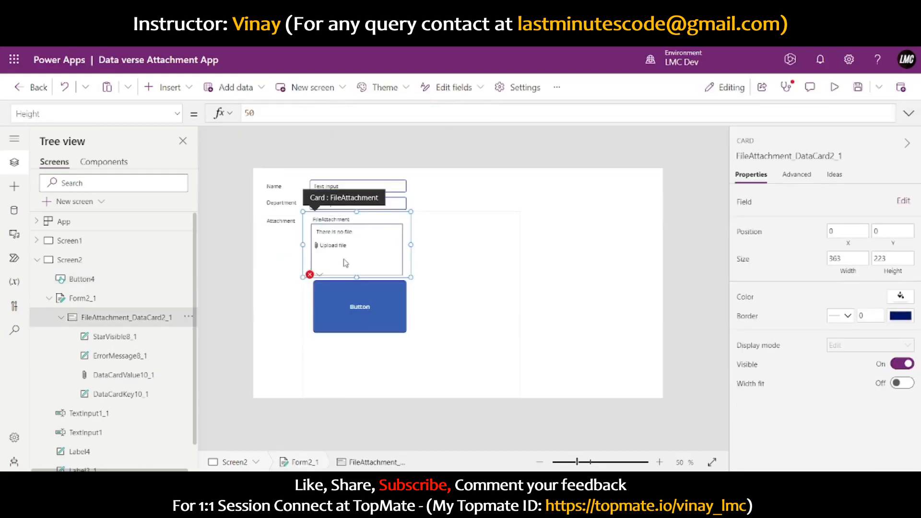
pyautogui.click(345, 263)
pyautogui.click(799, 176)
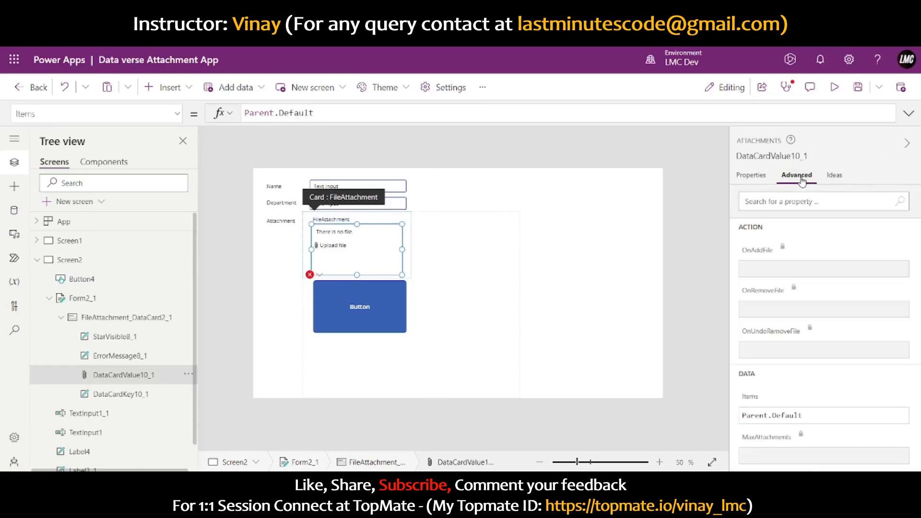
pyautogui.scroll(-3, 817, 230)
pyautogui.scroll(-5, 817, 253)
pyautogui.scroll(-3, 789, 328)
pyautogui.scroll(6, 782, 336)
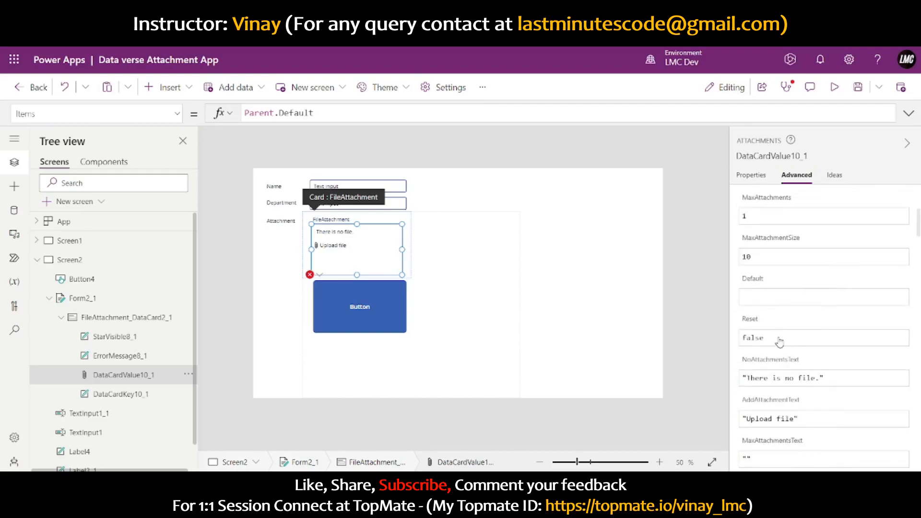
pyautogui.scroll(4, 780, 288)
pyautogui.scroll(2, 781, 205)
pyautogui.click(779, 202)
pyautogui.write('upda')
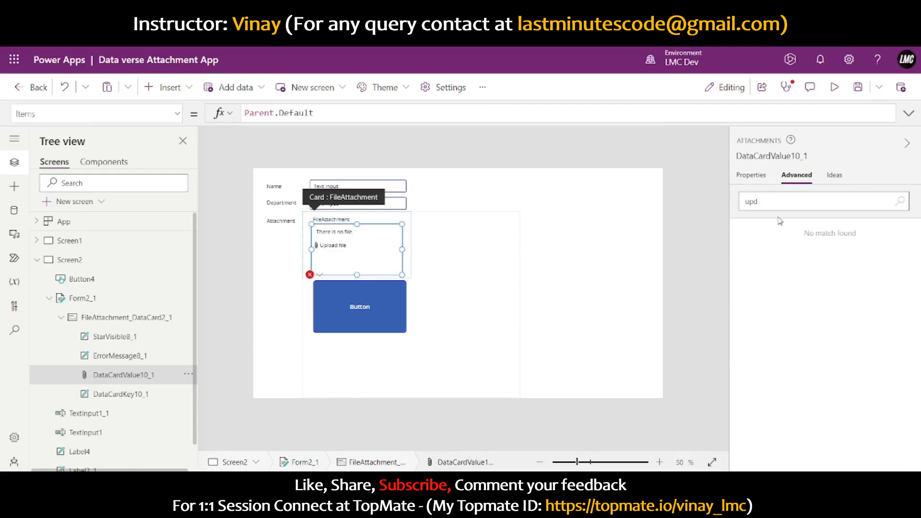
pyautogui.press('BackSpace')
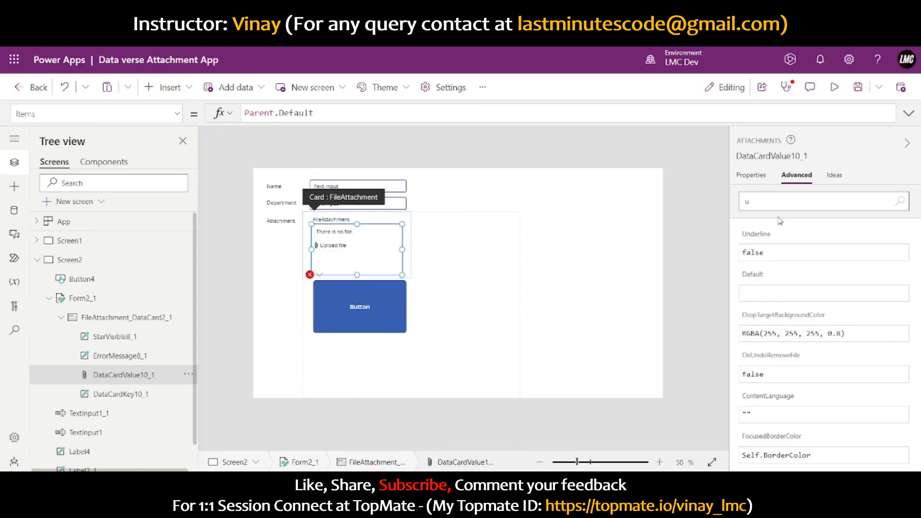
pyautogui.press('BackSpace')
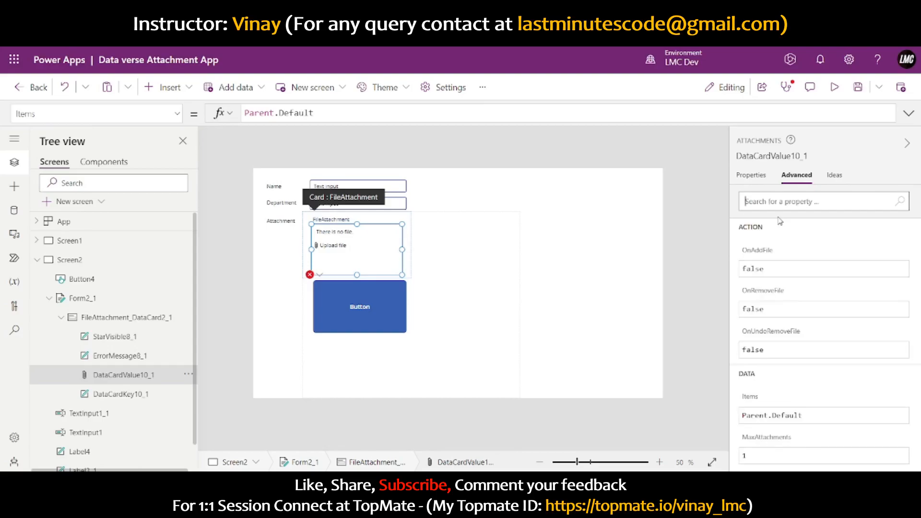
# Step: Search the FileAttachment card's advanced properties for Update and inspect its formula
pyautogui.click(137, 325)
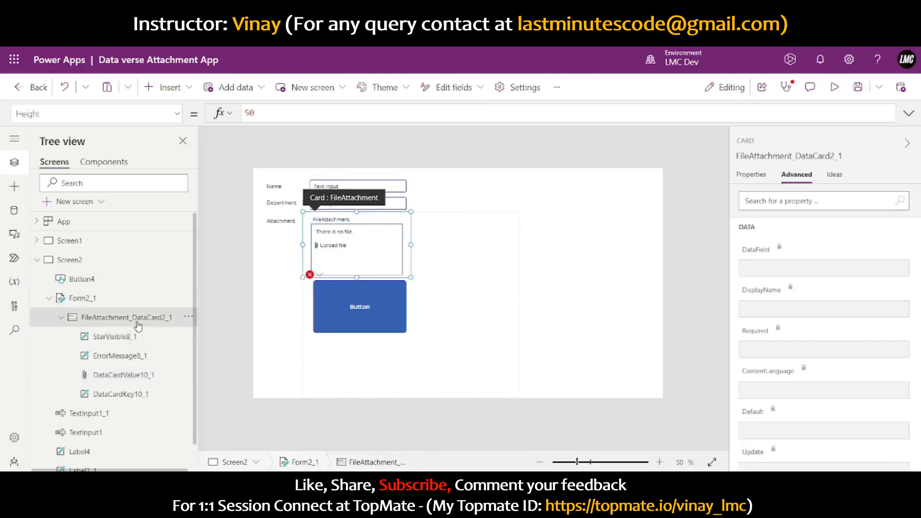
pyautogui.click(829, 202)
pyautogui.write('upda')
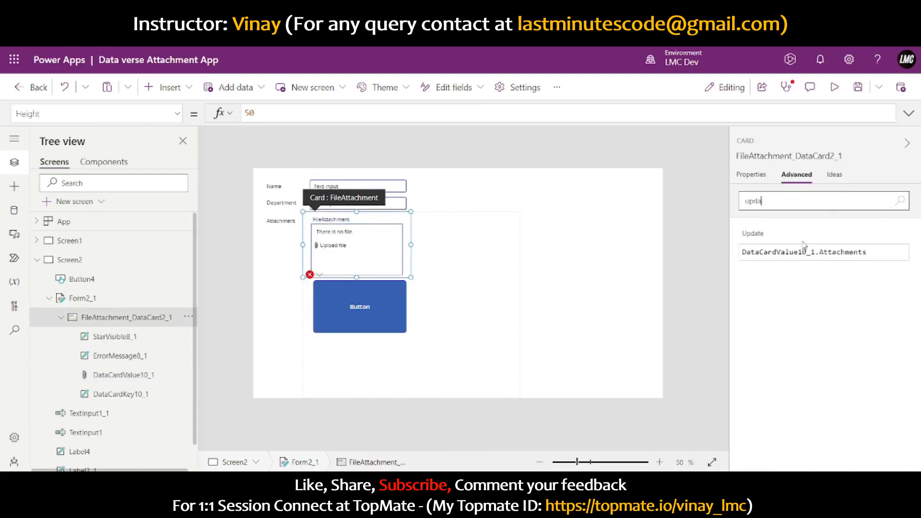
pyautogui.click(769, 254)
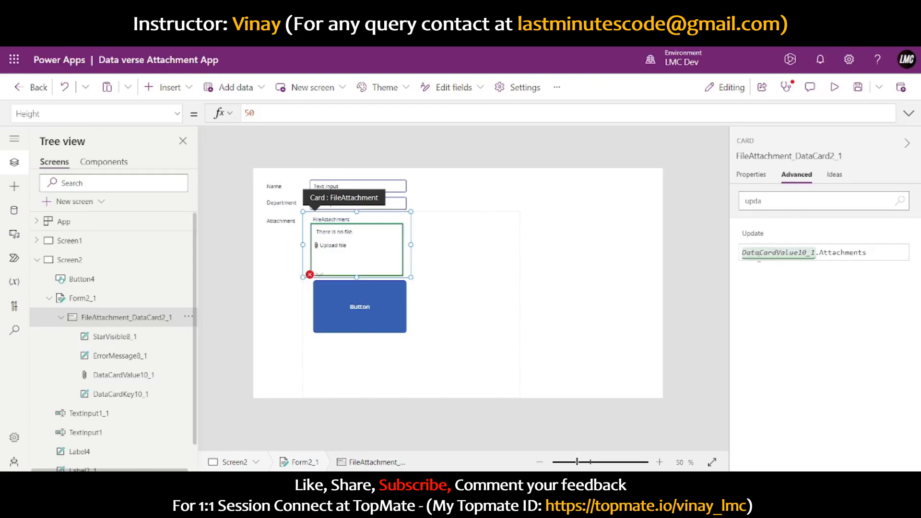
pyautogui.click(877, 250)
# Step: Remove the FileAttachment entry and the comma before it from the button's Patch formula
pyautogui.click(358, 316)
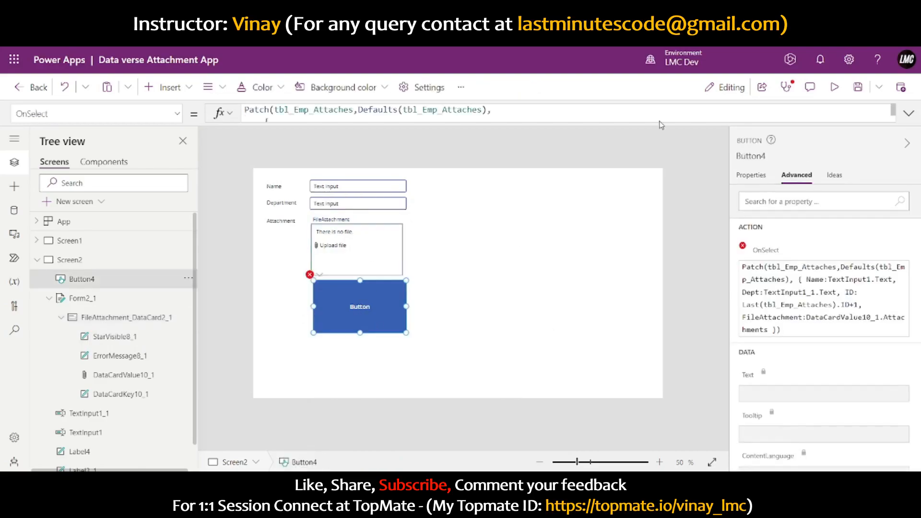
pyautogui.click(908, 113)
pyautogui.click(555, 174)
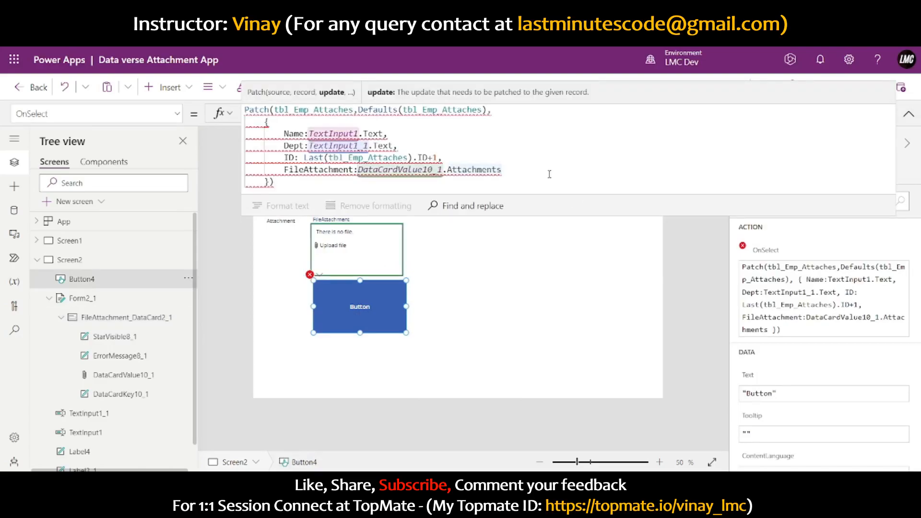
pyautogui.moveTo(518, 173); pyautogui.dragTo(438, 157)
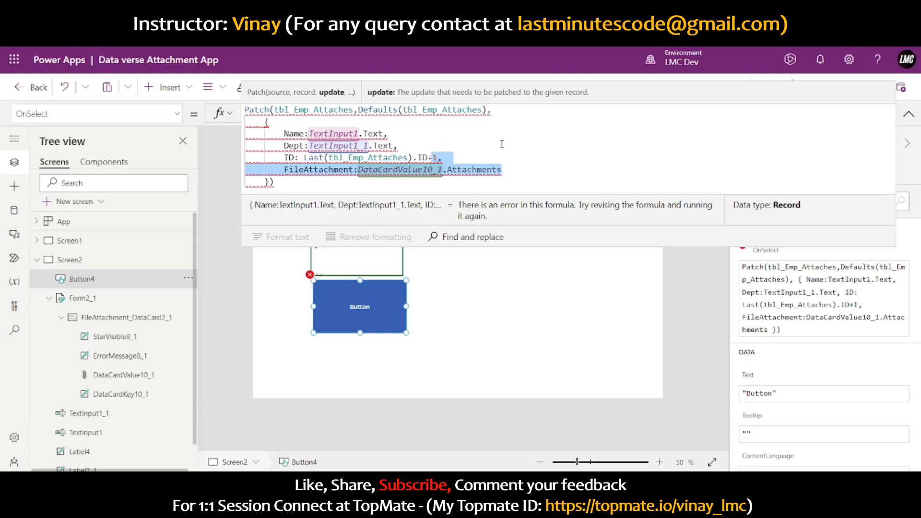
pyautogui.press('BackSpace')
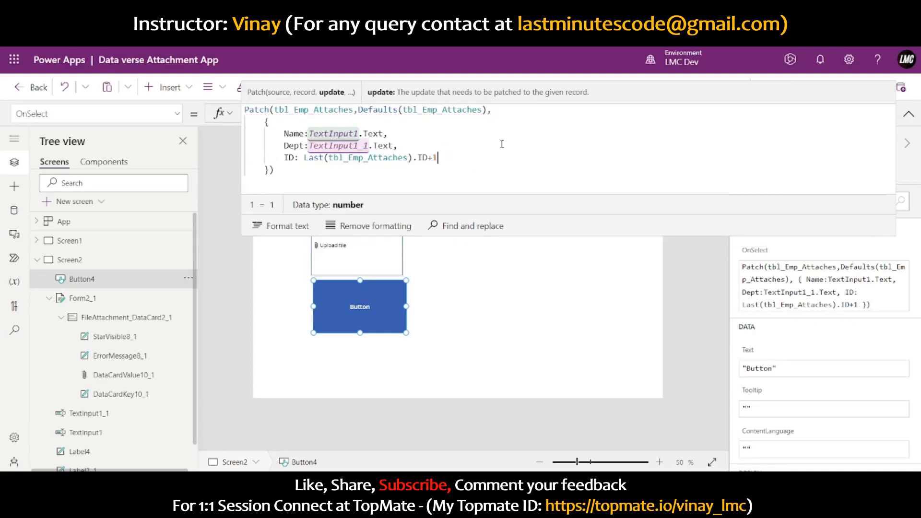
# Step: Add Form2_1.Updates as a further update argument after the record in the button's Patch formula and review the formula
pyautogui.press('Left')
pyautogui.press('Return')
pyautogui.press('Left')
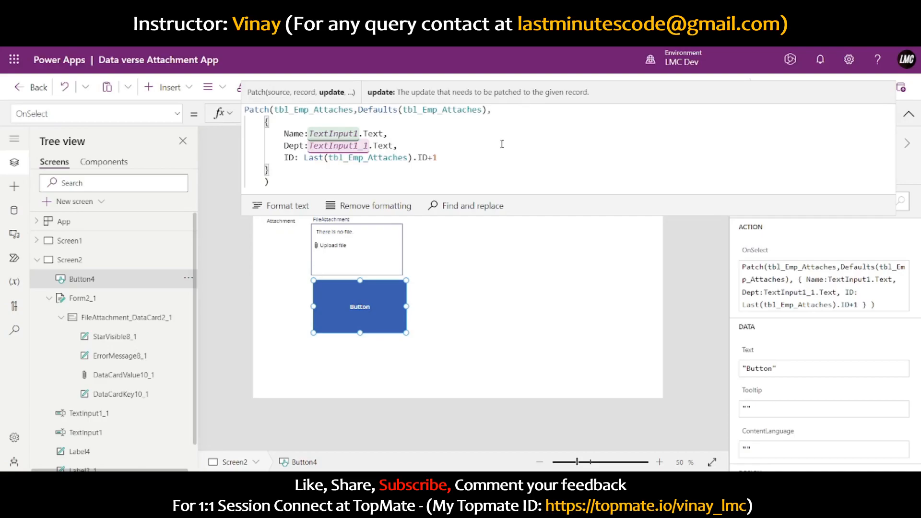
pyautogui.write(',')
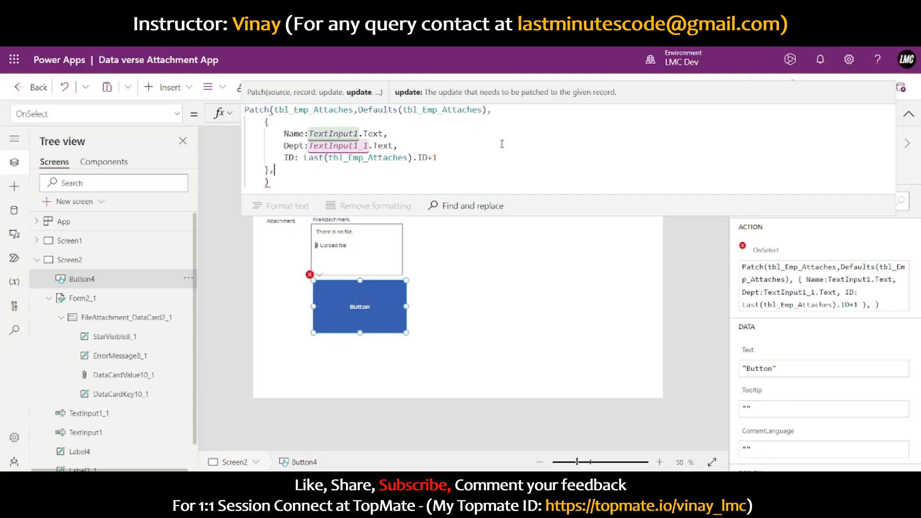
pyautogui.press('Return')
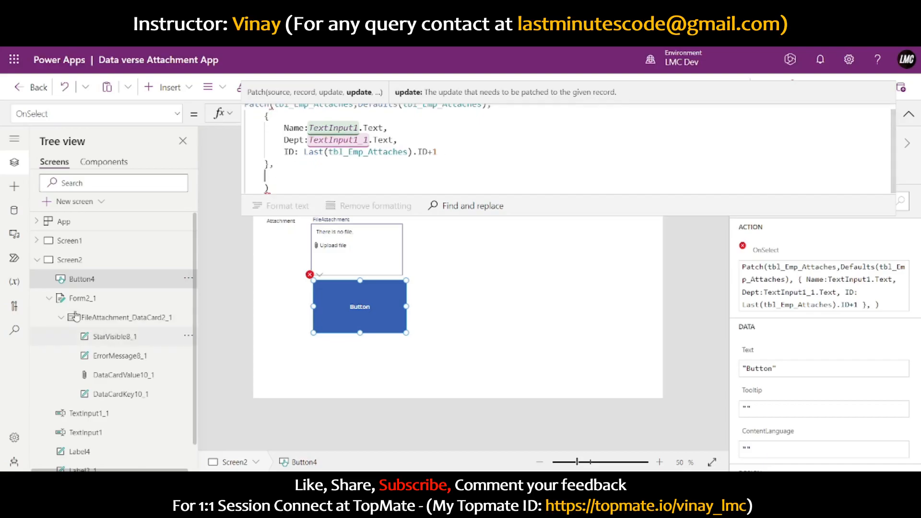
pyautogui.write('F')
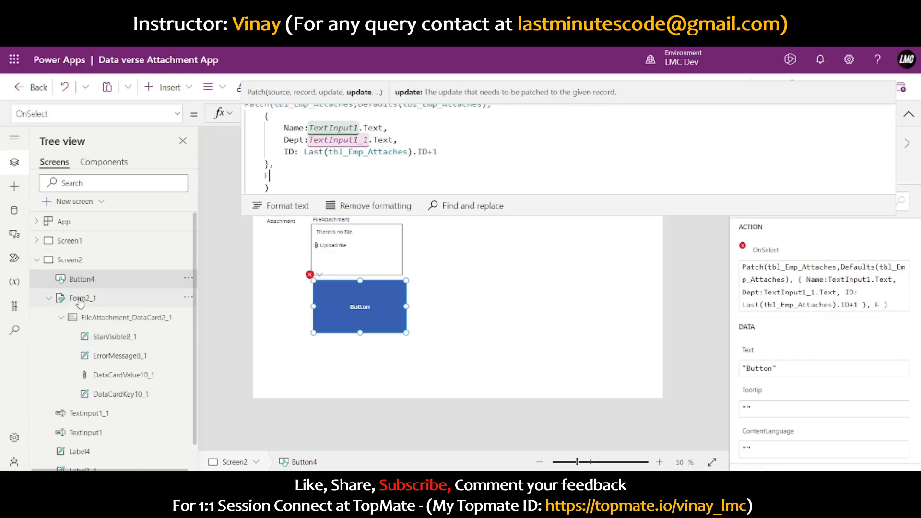
pyautogui.write('orm2_1.U')
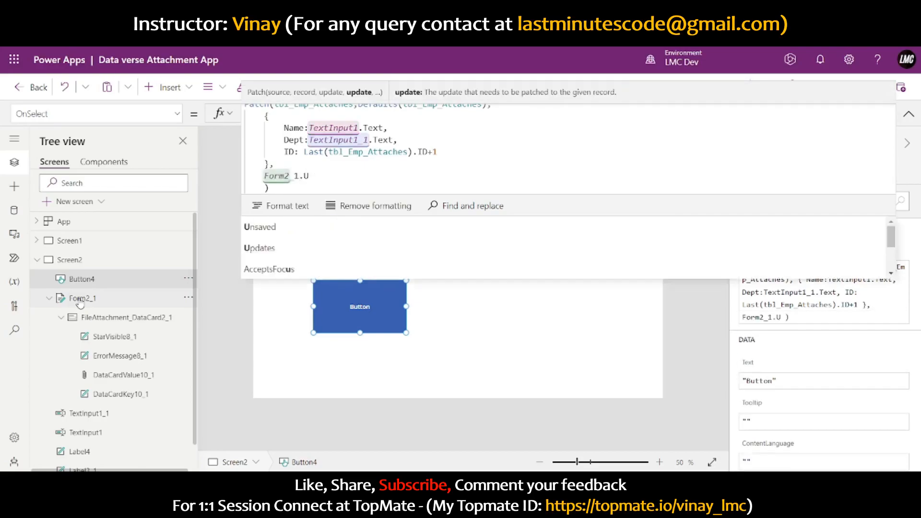
pyautogui.click(276, 254)
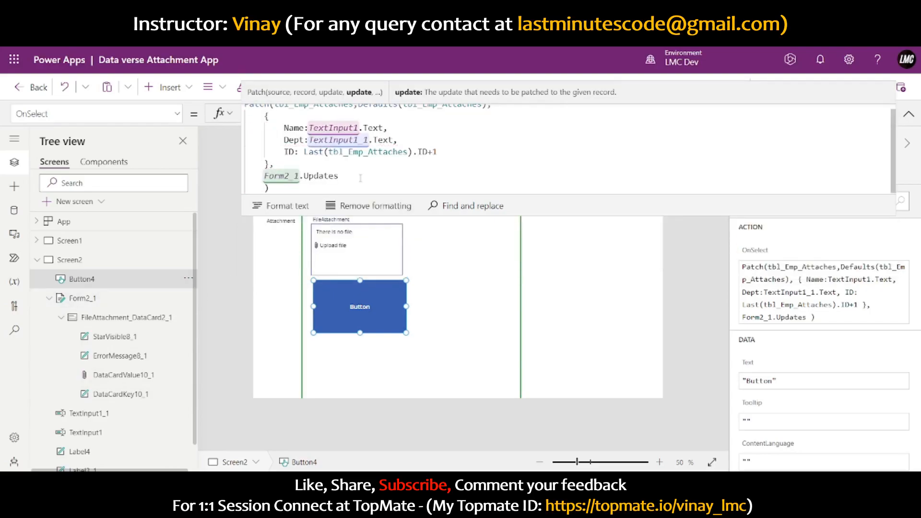
pyautogui.moveTo(263, 121); pyautogui.dragTo(339, 175)
pyautogui.click(276, 171)
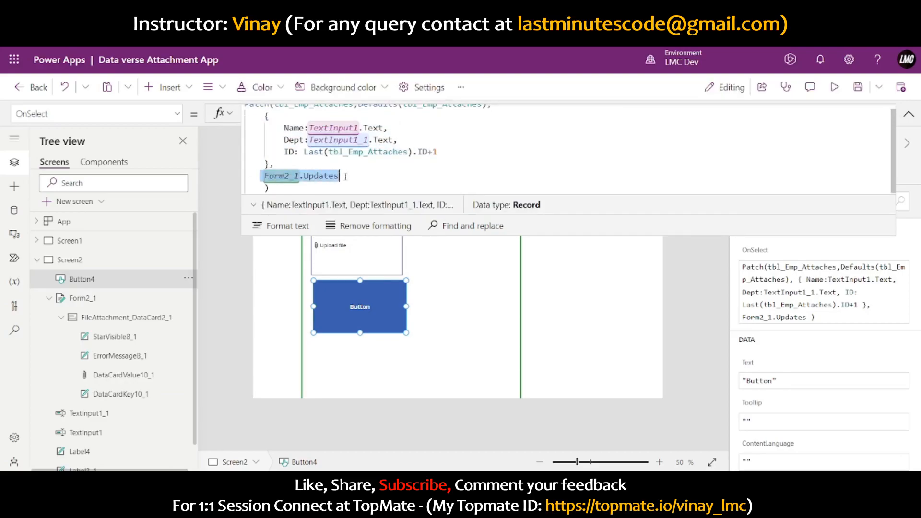
pyautogui.click(297, 190)
pyautogui.scroll(1, 312, 187)
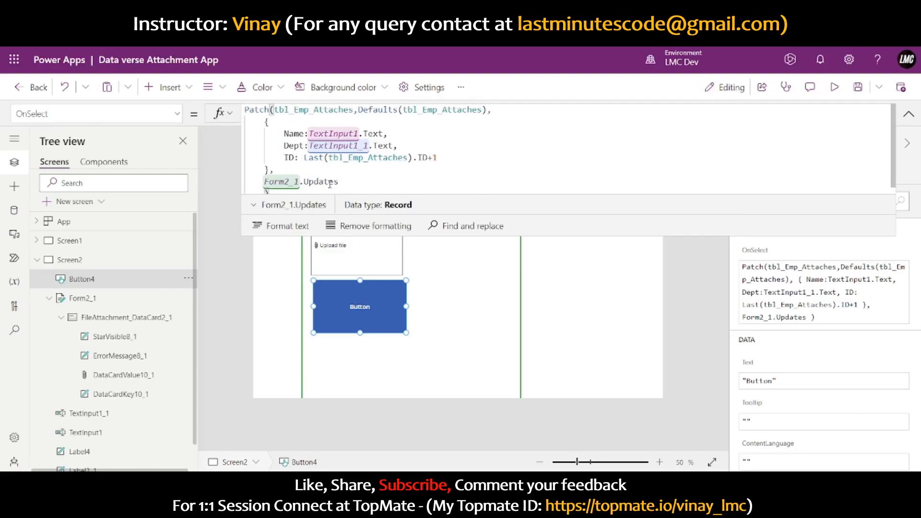
pyautogui.scroll(-1, 363, 174)
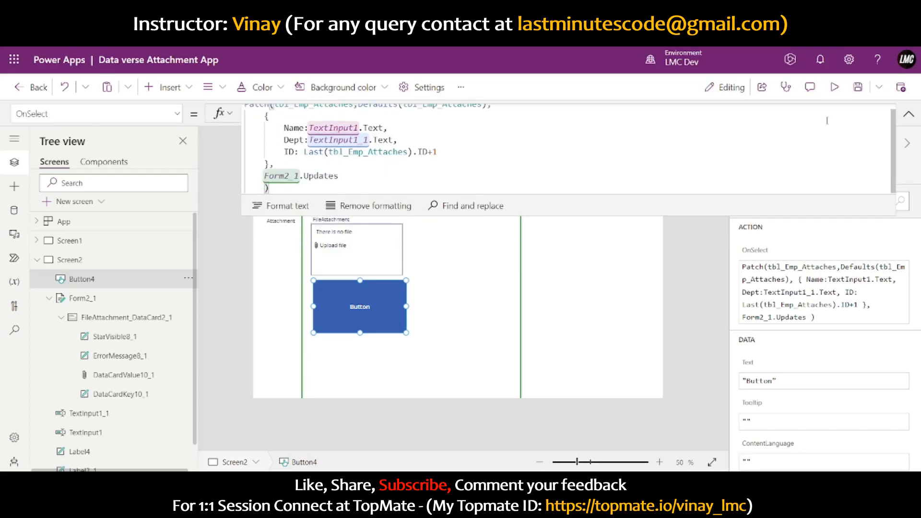
pyautogui.click(908, 114)
# Step: Preview Screen2 and submit a record with an employee name, department HR and the Untitled design image as attachment
pyautogui.click(836, 90)
pyautogui.moveTo(268, 109); pyautogui.dragTo(192, 115)
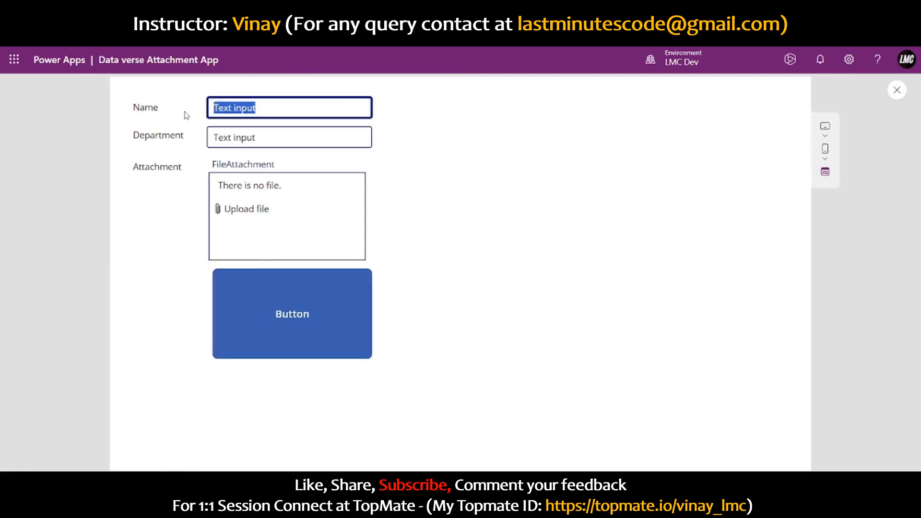
pyautogui.write('Manoj')
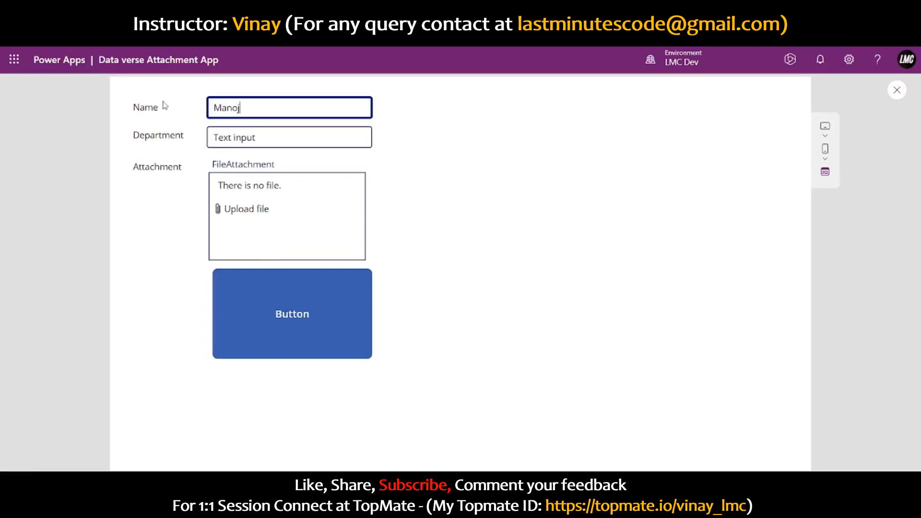
pyautogui.press('Tab')
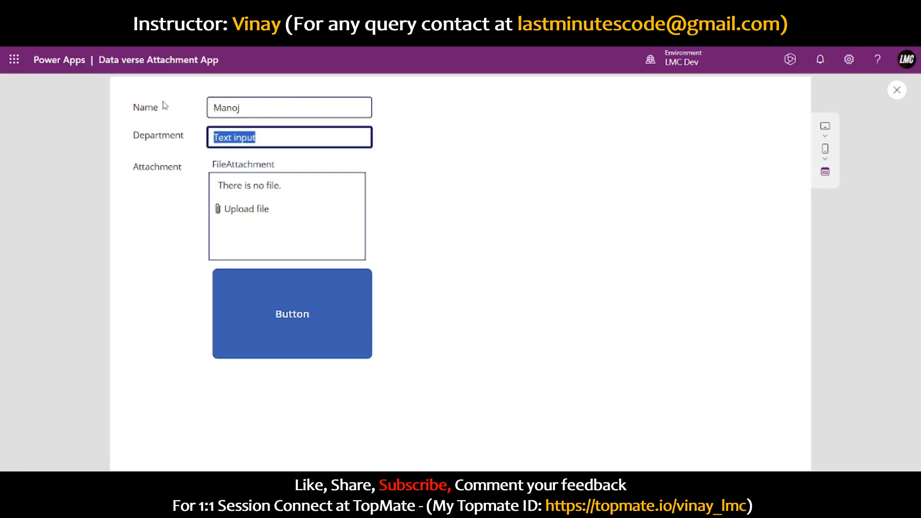
pyautogui.write('HR')
pyautogui.click(241, 214)
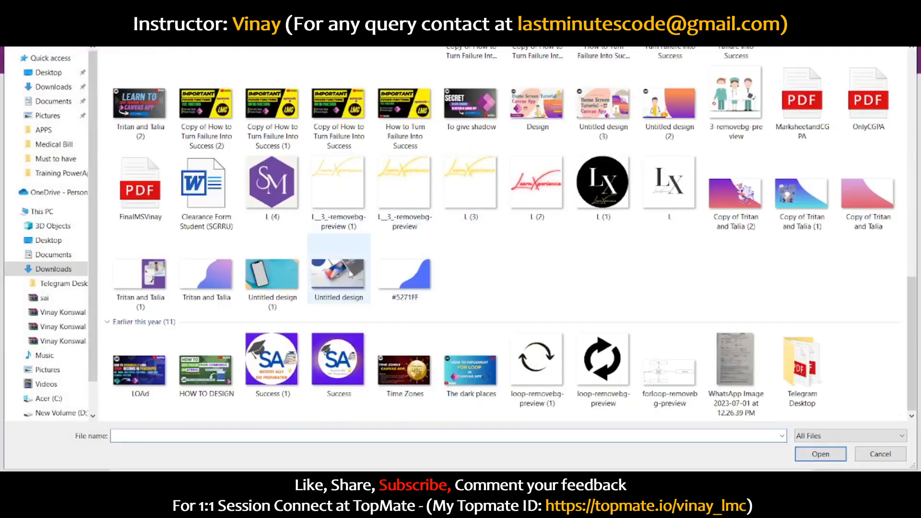
pyautogui.doubleClick(327, 281)
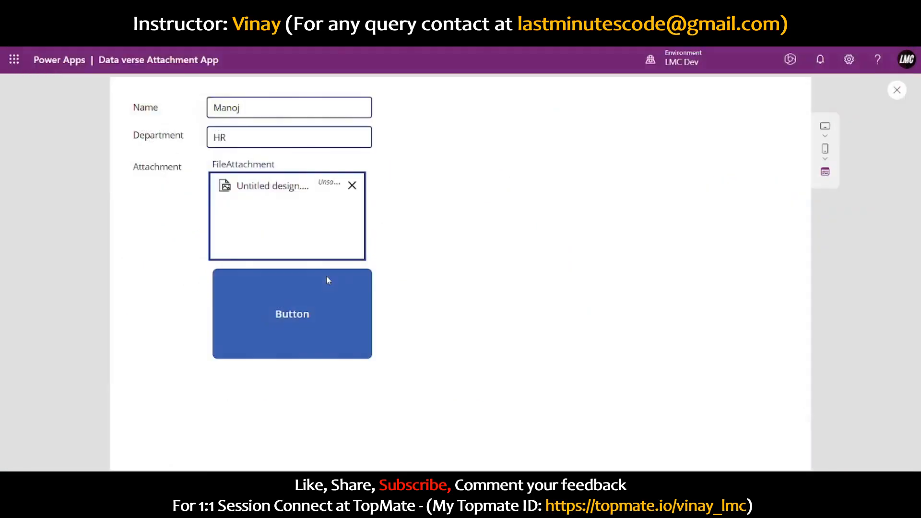
pyautogui.click(301, 327)
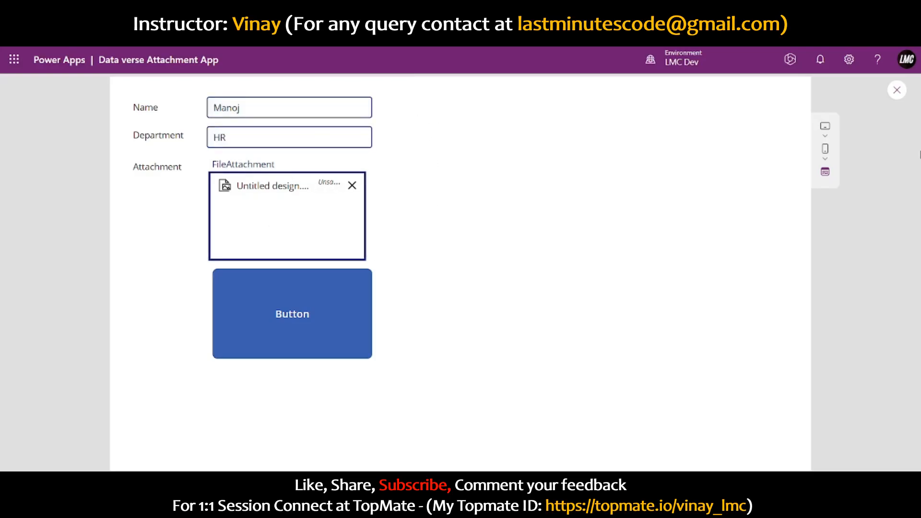
pyautogui.click(897, 91)
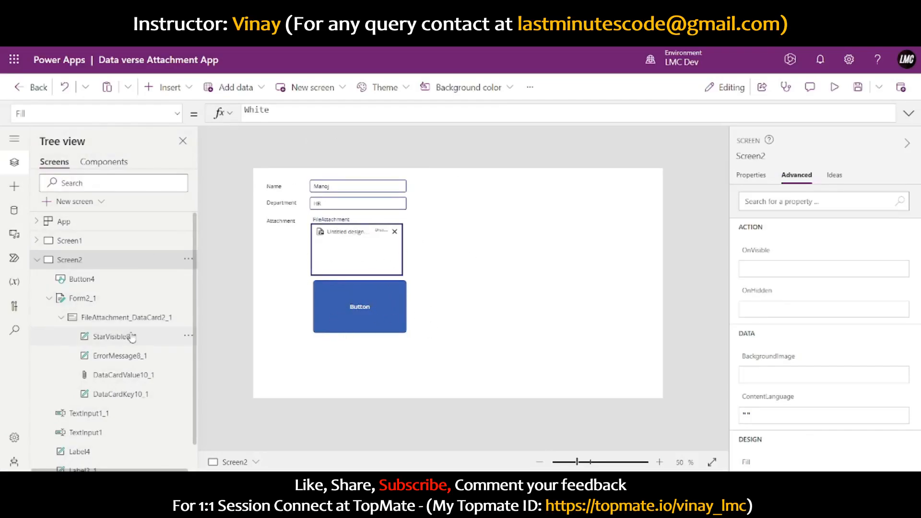
# Step: Preview Screen1, save the attachment of employee record 7 to the Desktop as Untitled design and open the downloaded file
pyautogui.click(60, 244)
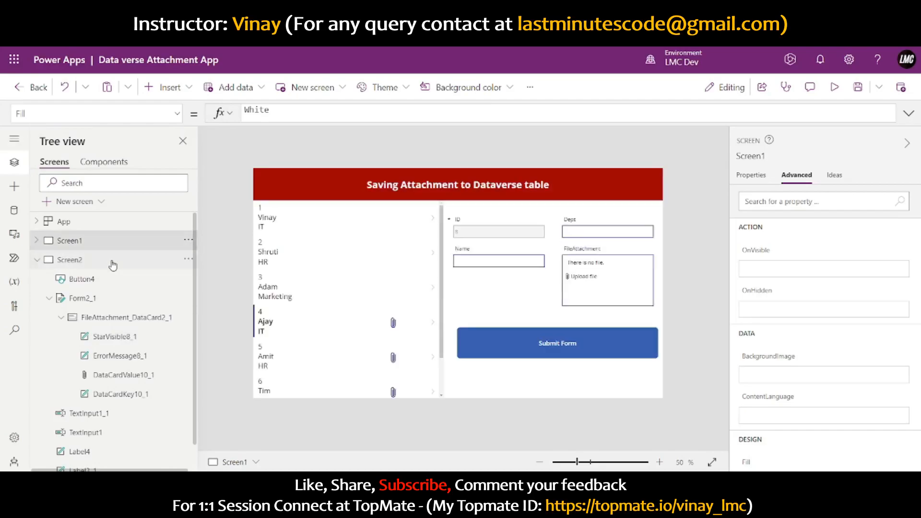
pyautogui.click(835, 87)
pyautogui.scroll(-2, 270, 320)
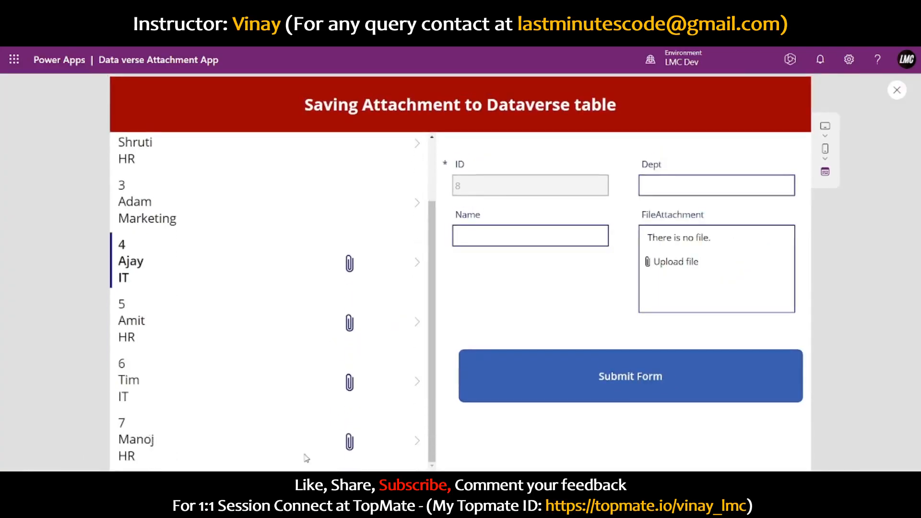
pyautogui.click(348, 449)
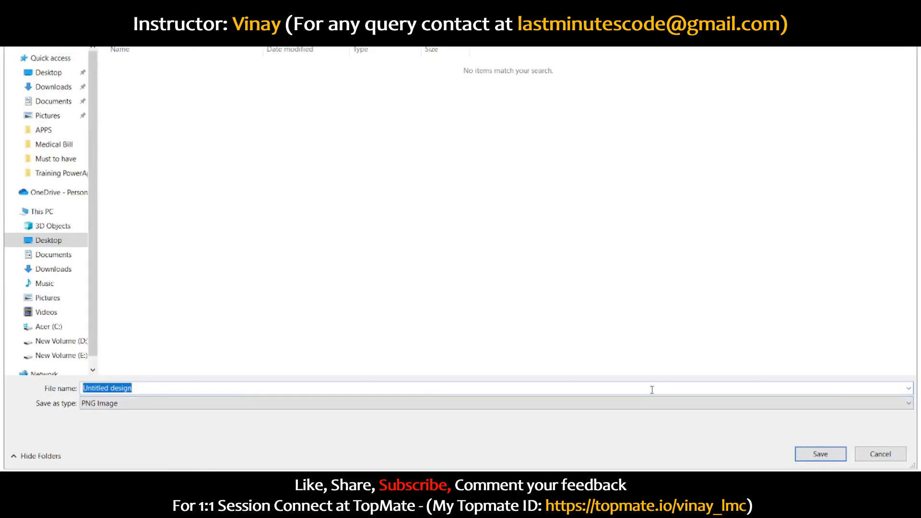
pyautogui.click(831, 455)
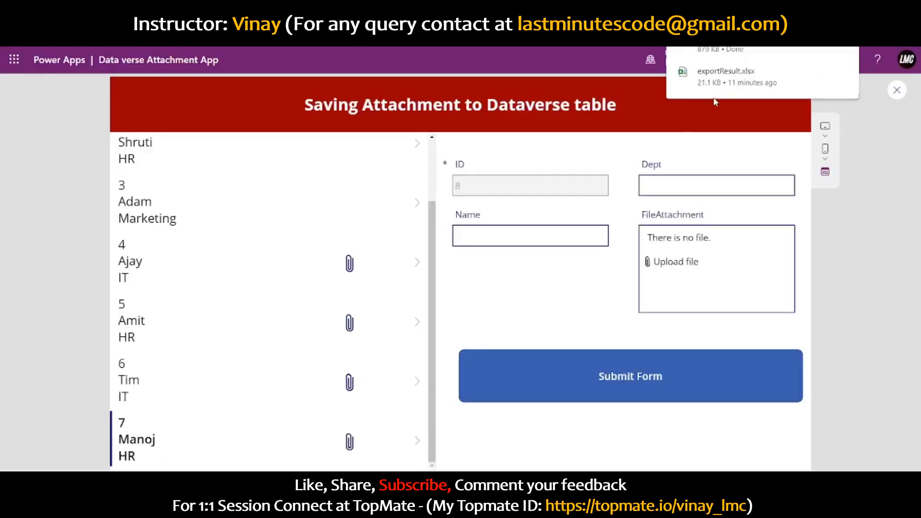
pyautogui.click(709, 50)
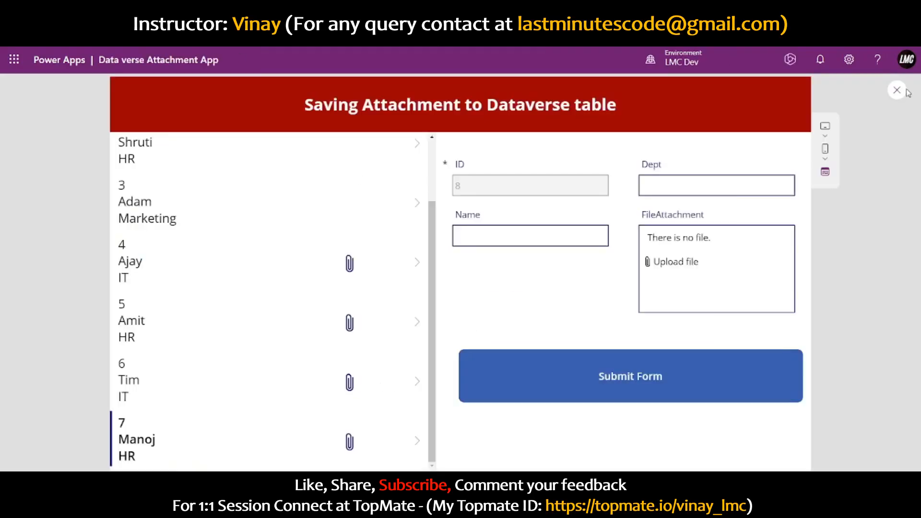
pyautogui.press('Escape')
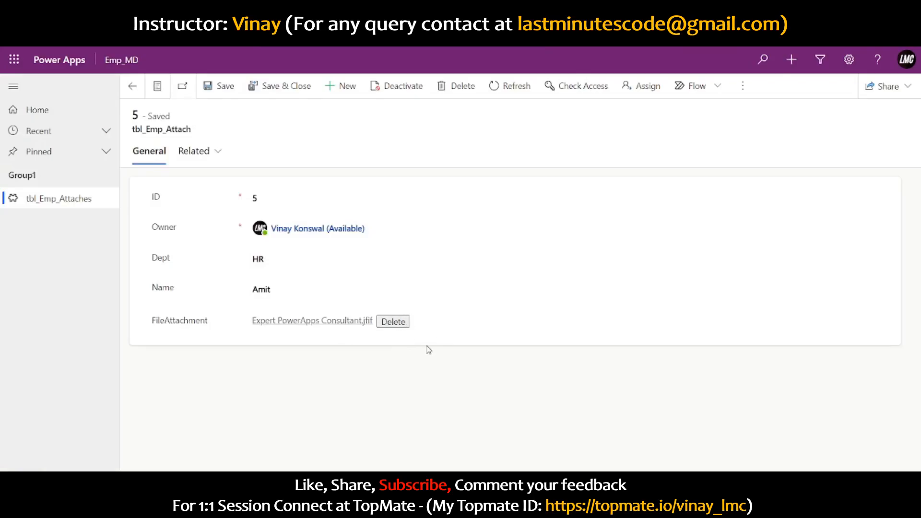
# Step: In the Emp_MD app, delete the FileAttachment of record 5 and choose the Expert PowerApps Consultant image as its new file
pyautogui.click(401, 325)
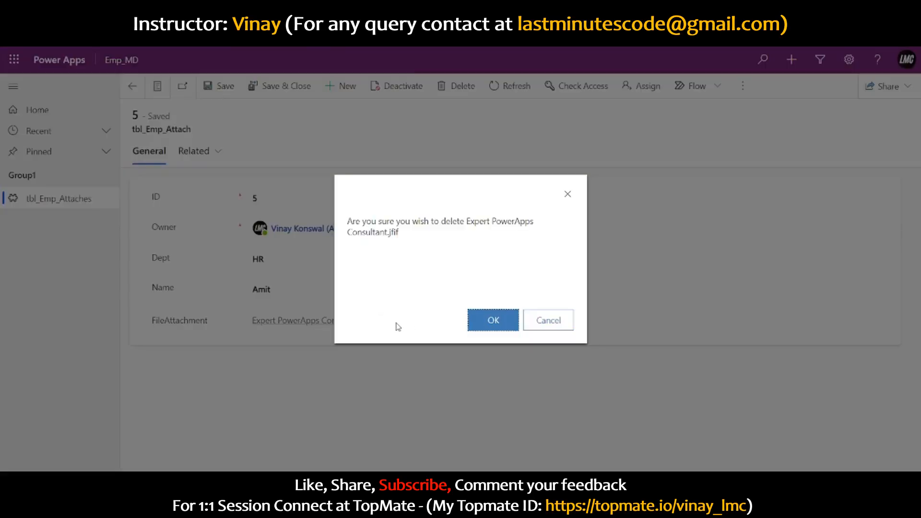
pyautogui.click(494, 322)
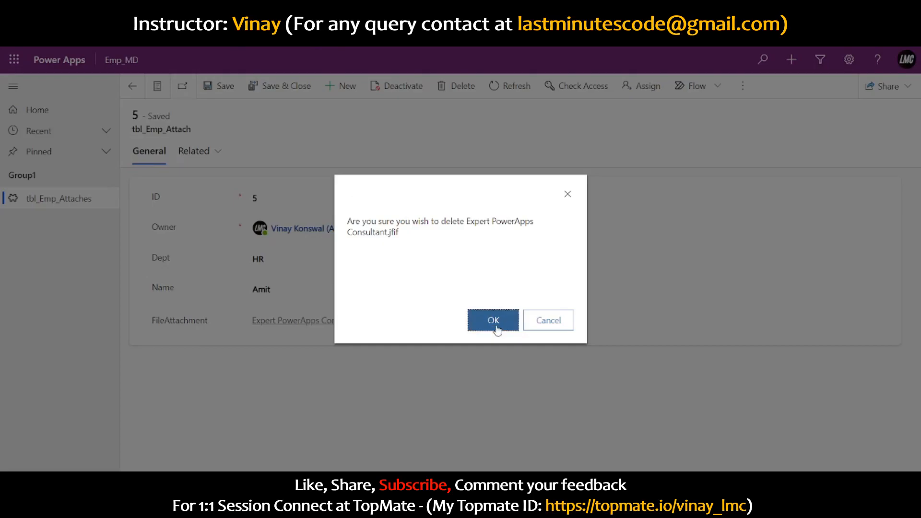
pyautogui.click(279, 321)
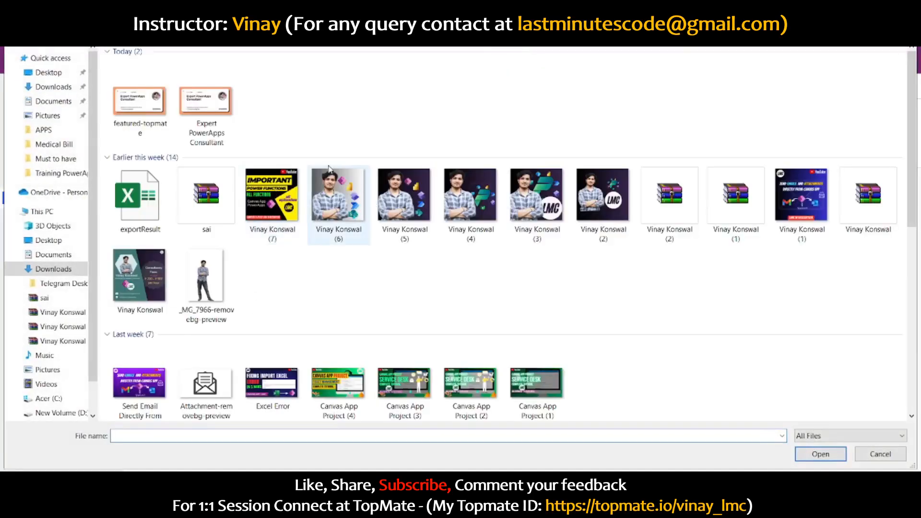
pyautogui.click(179, 108)
pyautogui.click(155, 120)
pyautogui.doubleClick(212, 111)
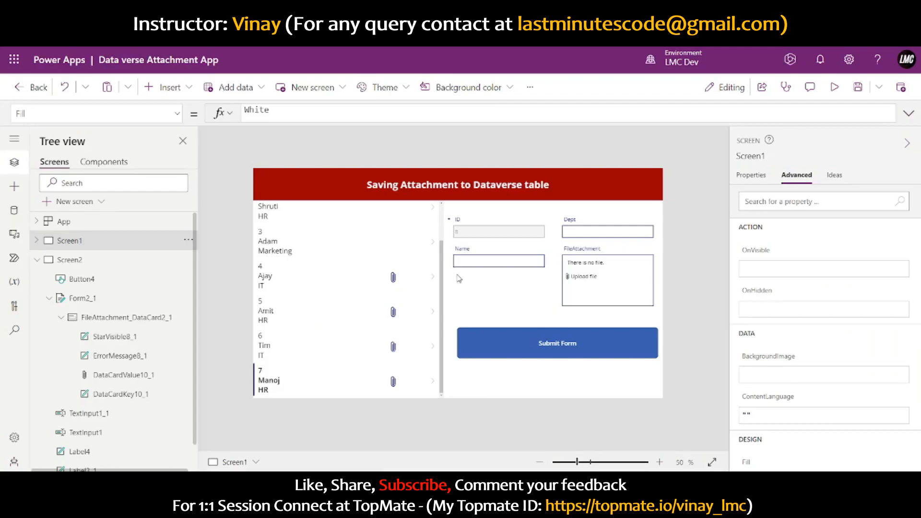
# Step: Look through the employee gallery on Screen1 and inspect the edit form beside it
pyautogui.scroll(3, 433, 275)
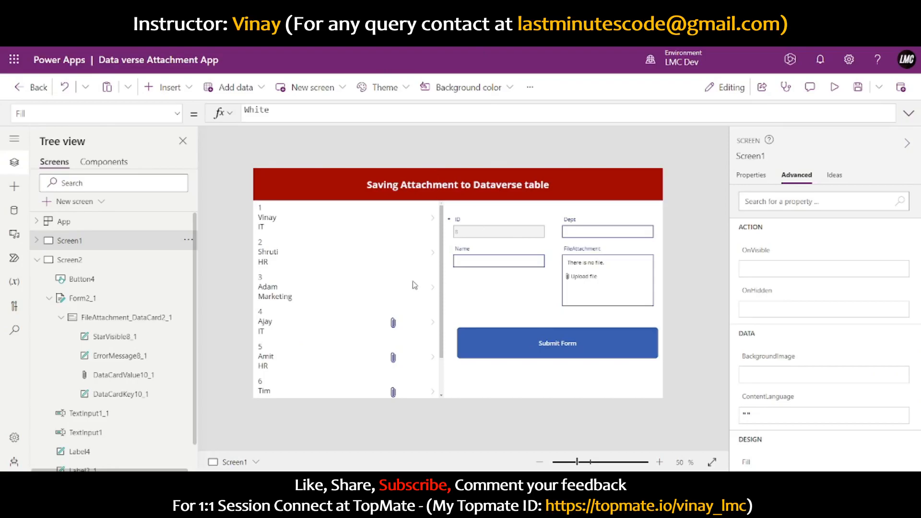
pyautogui.scroll(-2, 415, 285)
pyautogui.click(533, 314)
pyautogui.click(534, 327)
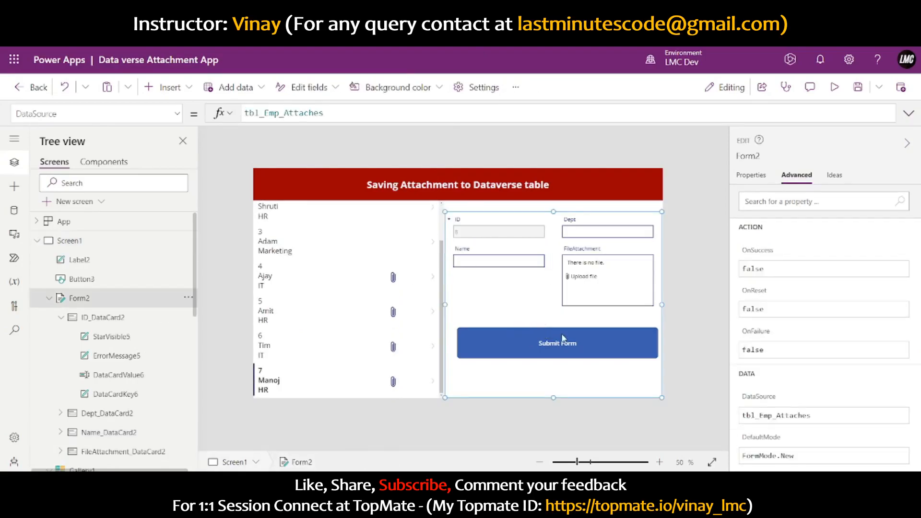
# Step: Examine the Screen2 button's Patch formula, especially the Form2_1.Updates argument, and the FileAttachment card that supplies the file
pyautogui.click(37, 240)
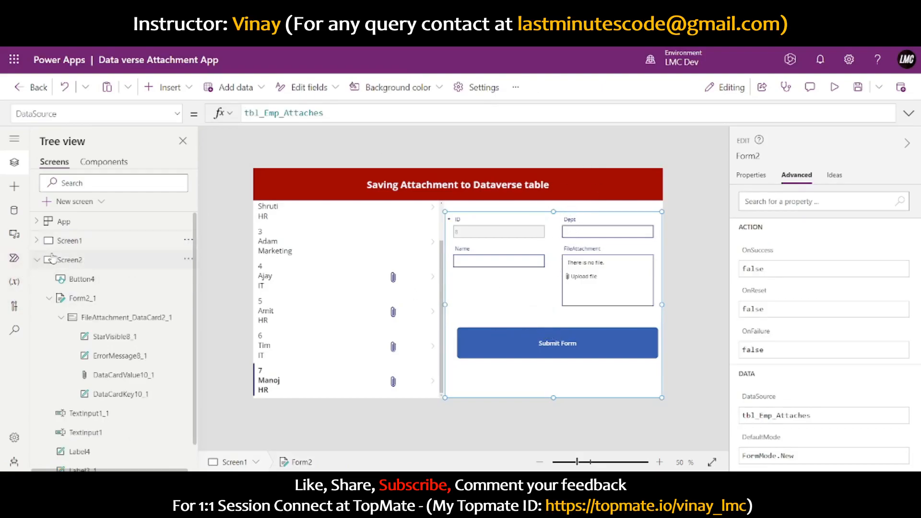
pyautogui.click(88, 261)
pyautogui.click(342, 293)
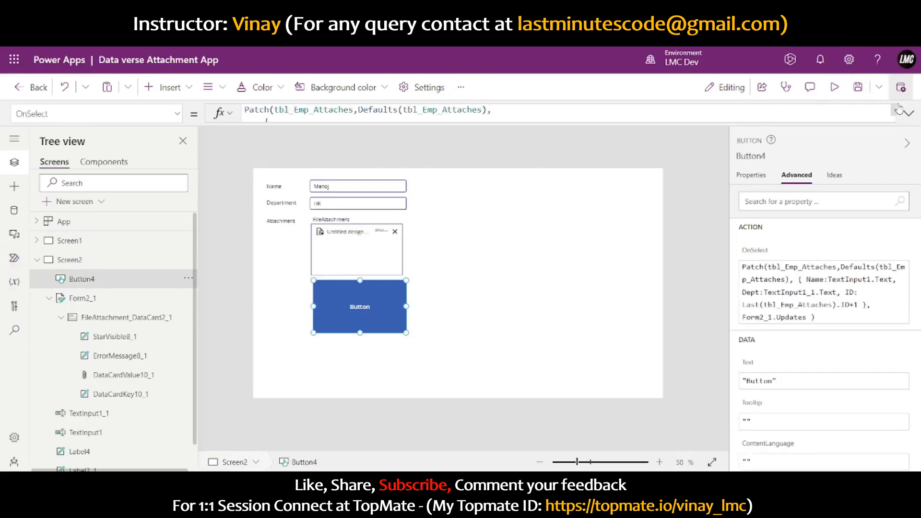
pyautogui.click(909, 113)
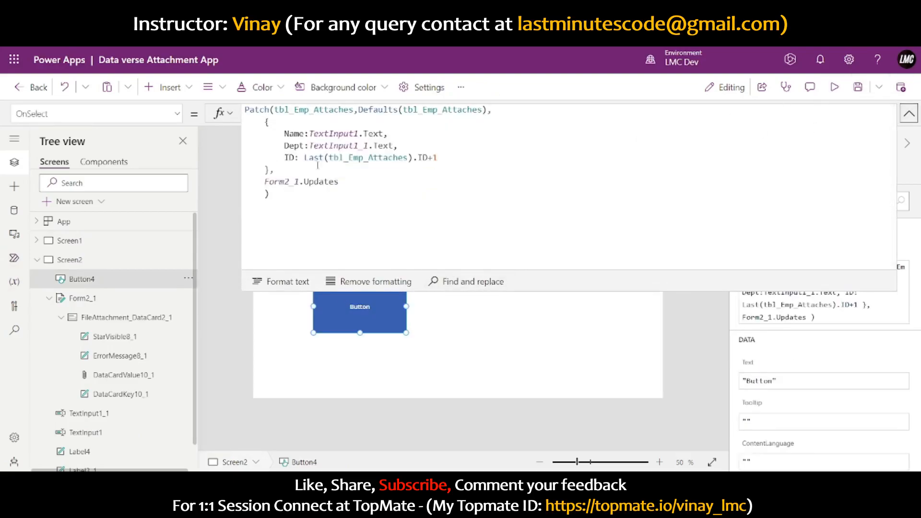
pyautogui.click(360, 183)
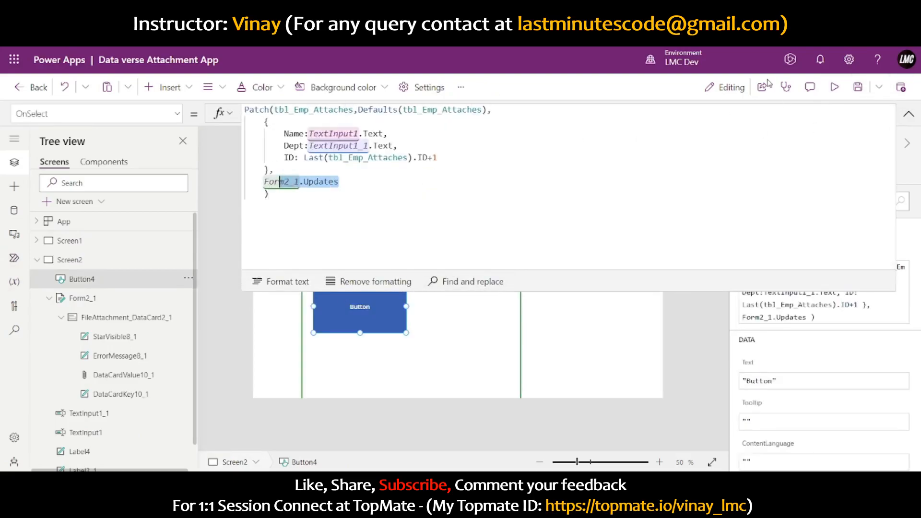
pyautogui.click(908, 113)
pyautogui.click(360, 252)
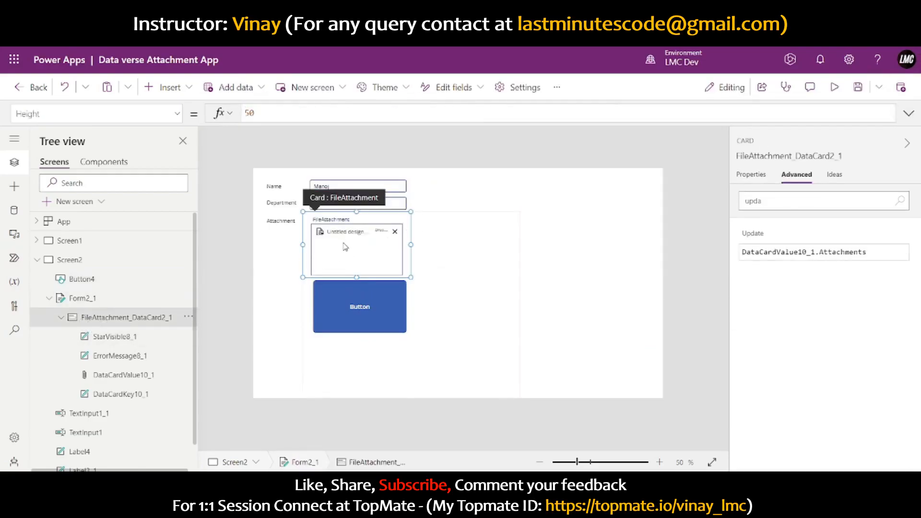
pyautogui.click(340, 315)
pyautogui.click(908, 113)
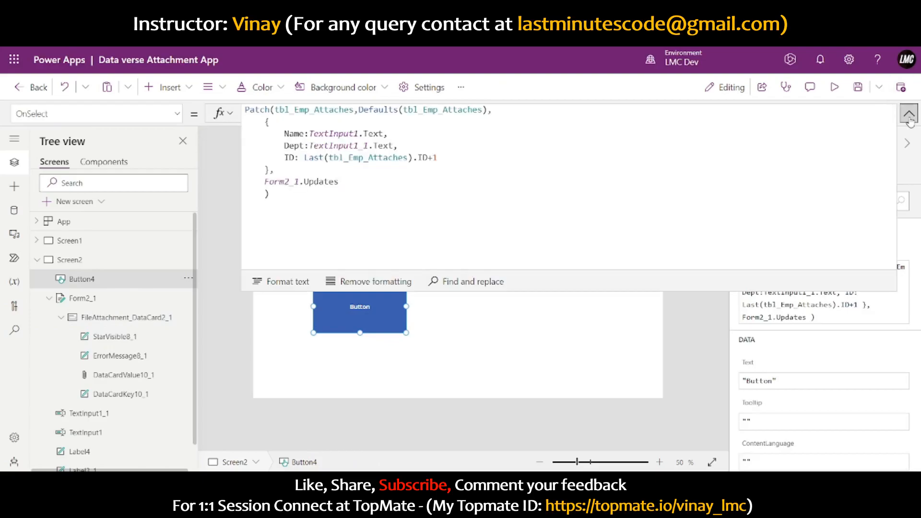
pyautogui.moveTo(284, 197); pyautogui.dragTo(270, 178)
pyautogui.moveTo(397, 178); pyautogui.dragTo(288, 174)
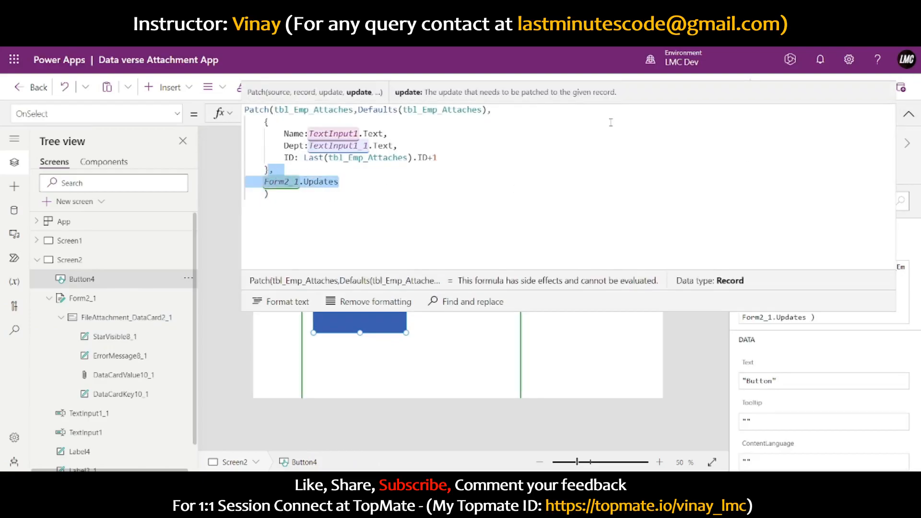
pyautogui.click(908, 113)
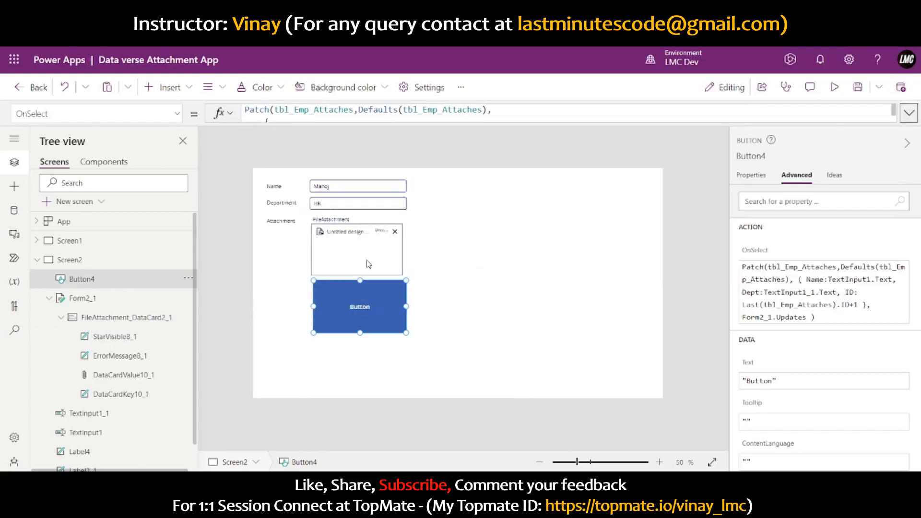